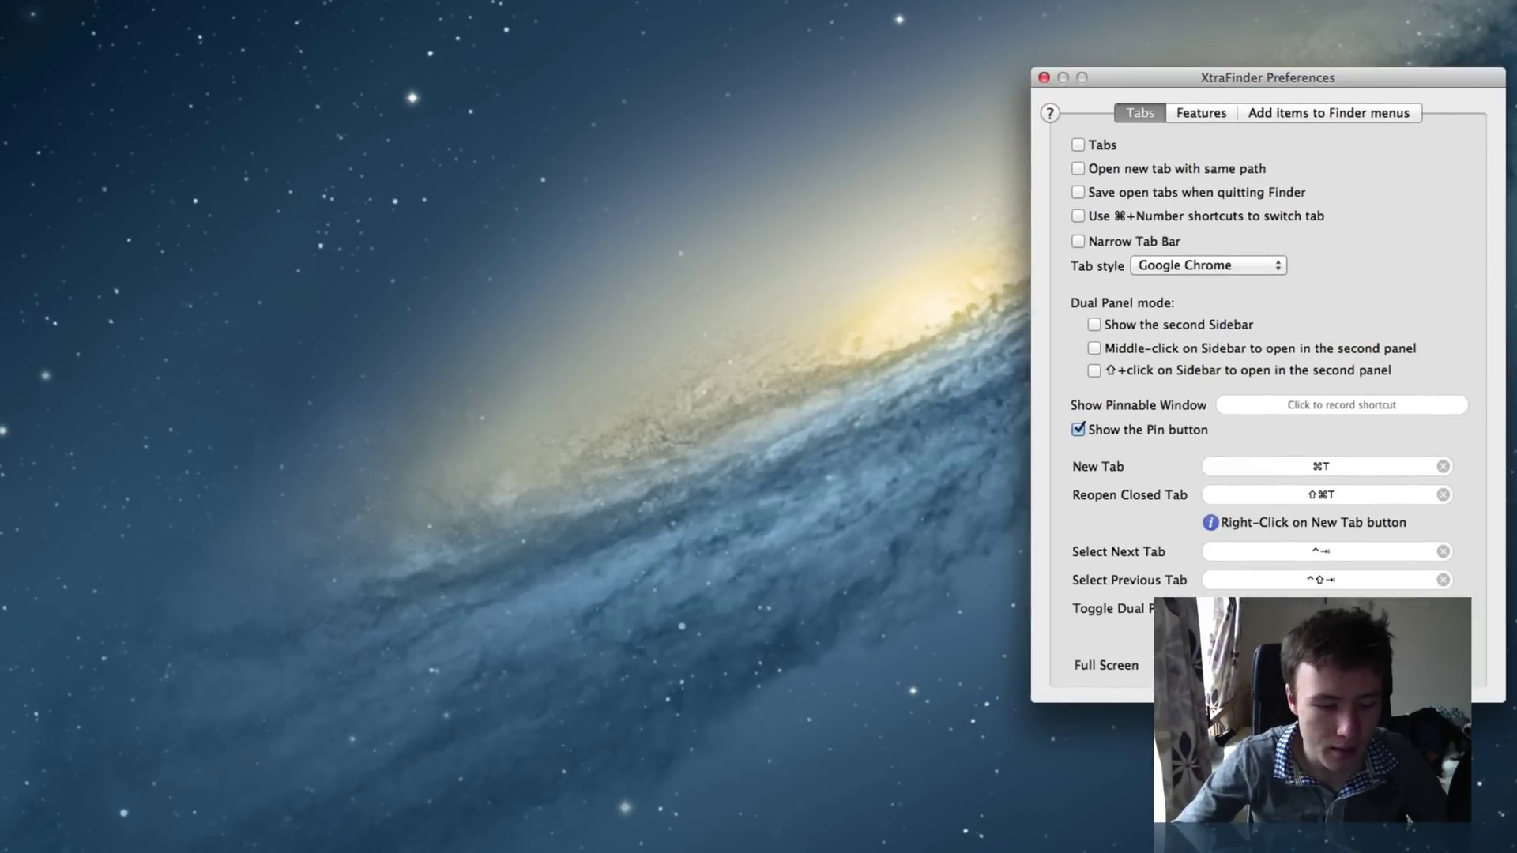
- Open a new Hugo Finder window, narrow it, and place it beside XtraFinder Preferences
key(super+n)
drag(1293, 79, 514, 102)
drag(1002, 724, 874, 719)
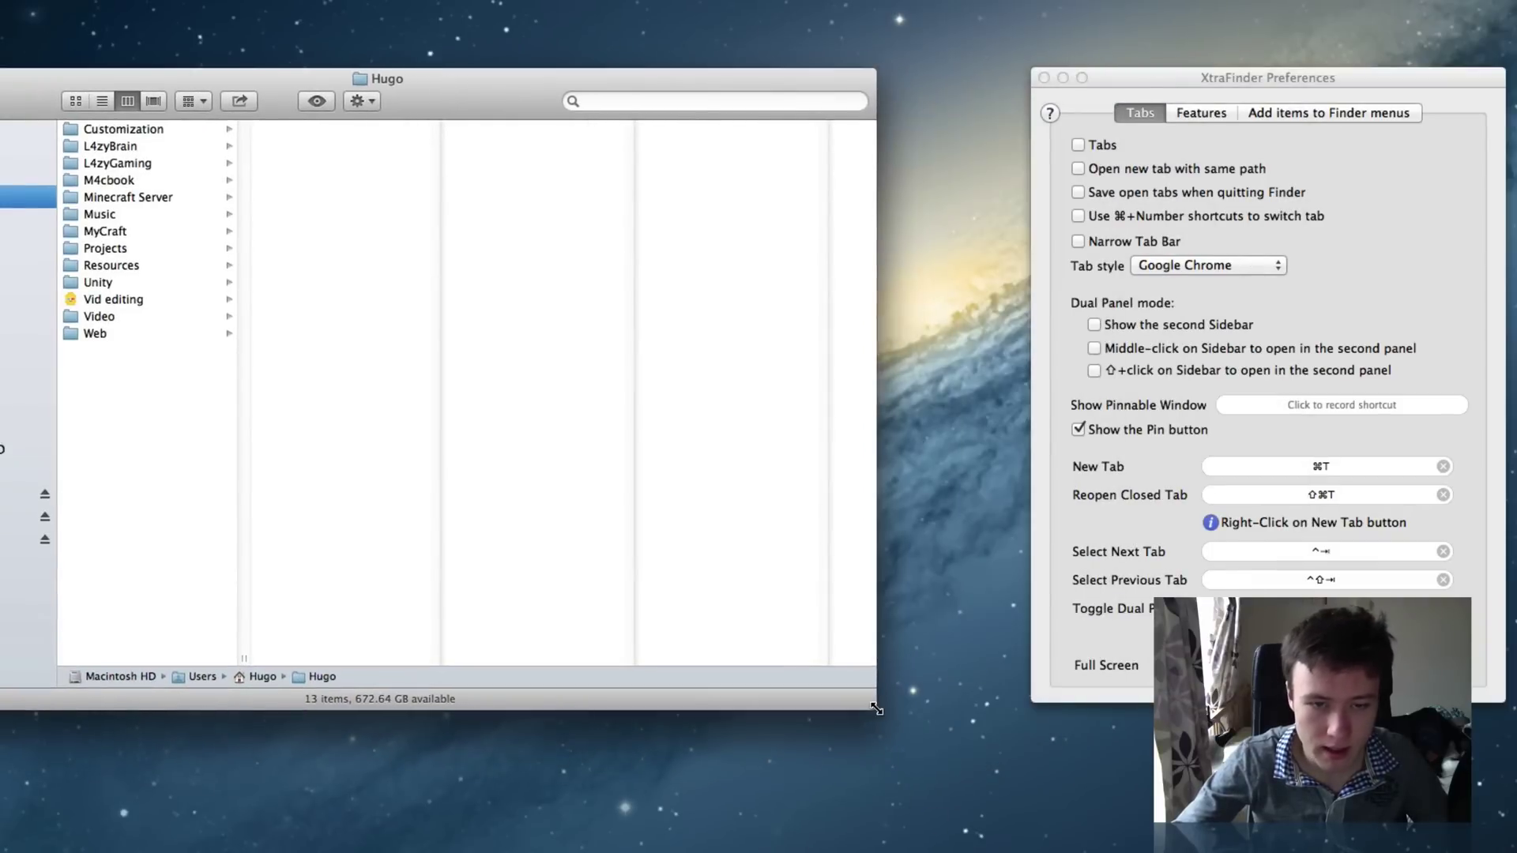
drag(504, 92, 620, 100)
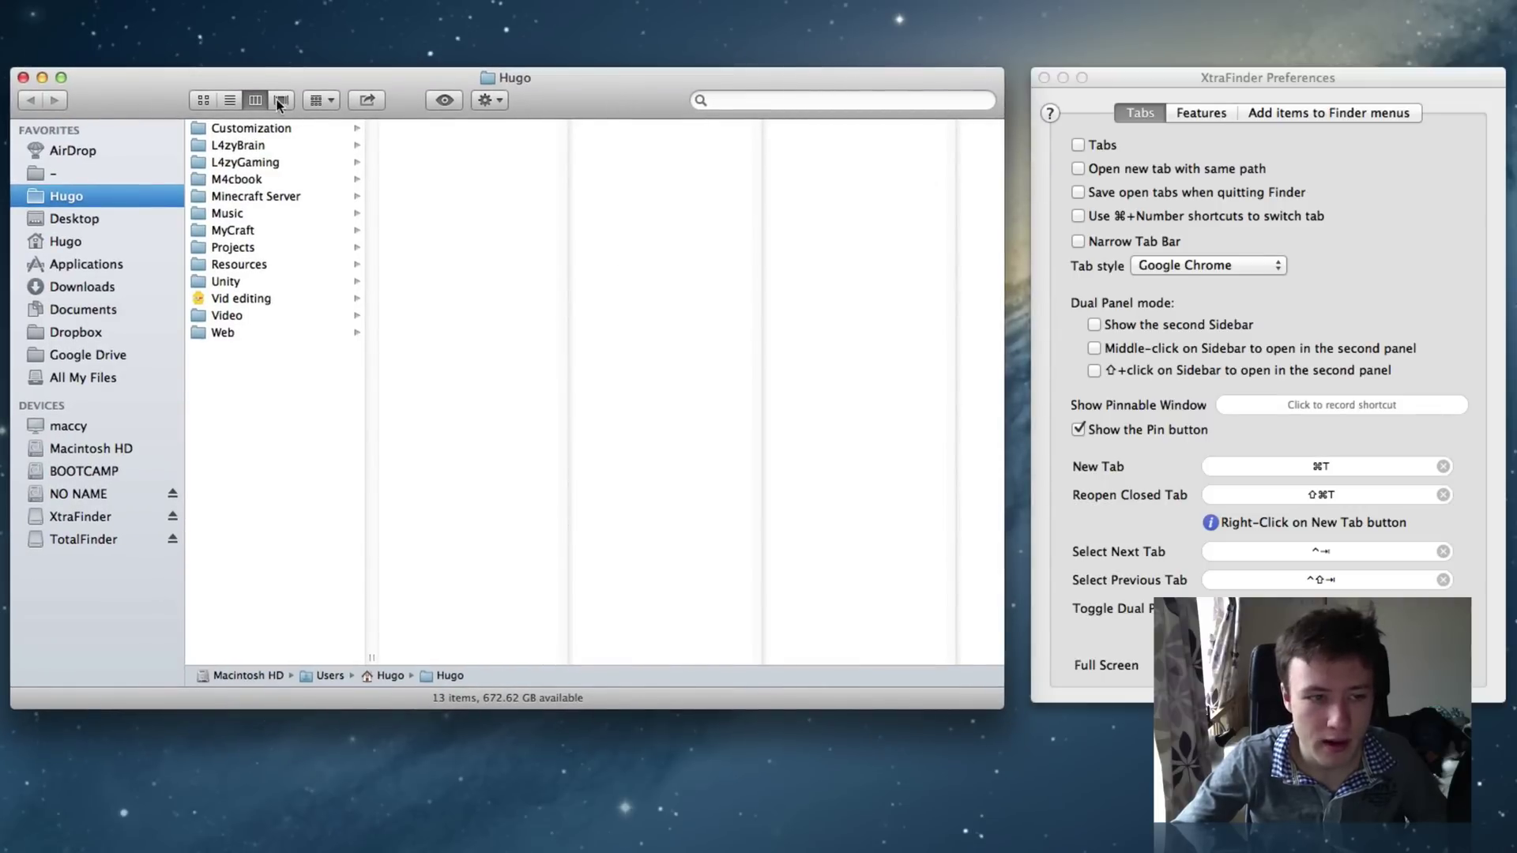
click(1215, 78)
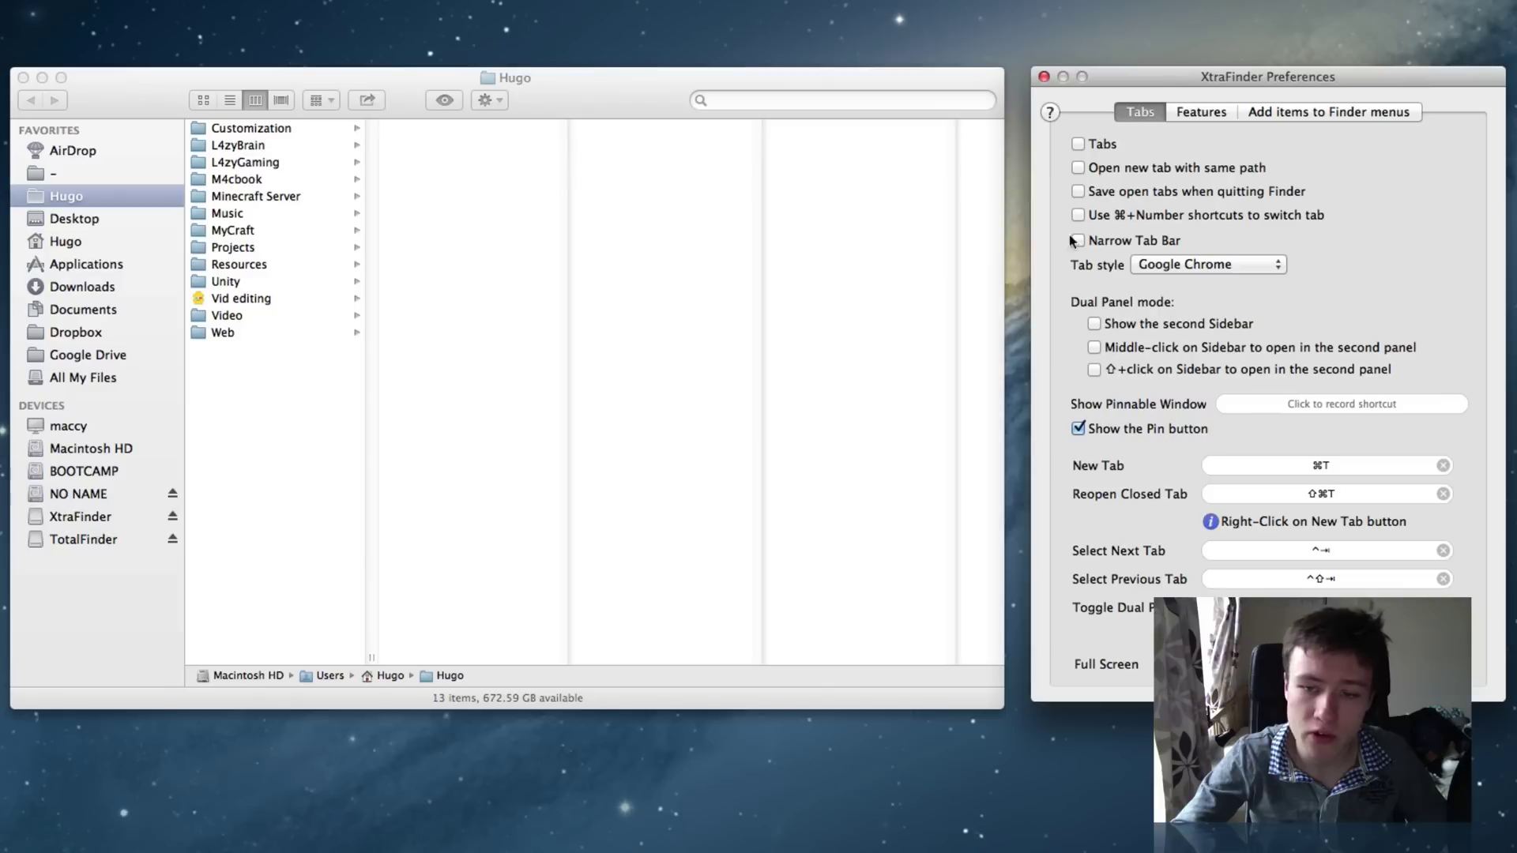
- Enable Tabs and set the relaunched Finder window, smaller, beside the preferences
click(1103, 145)
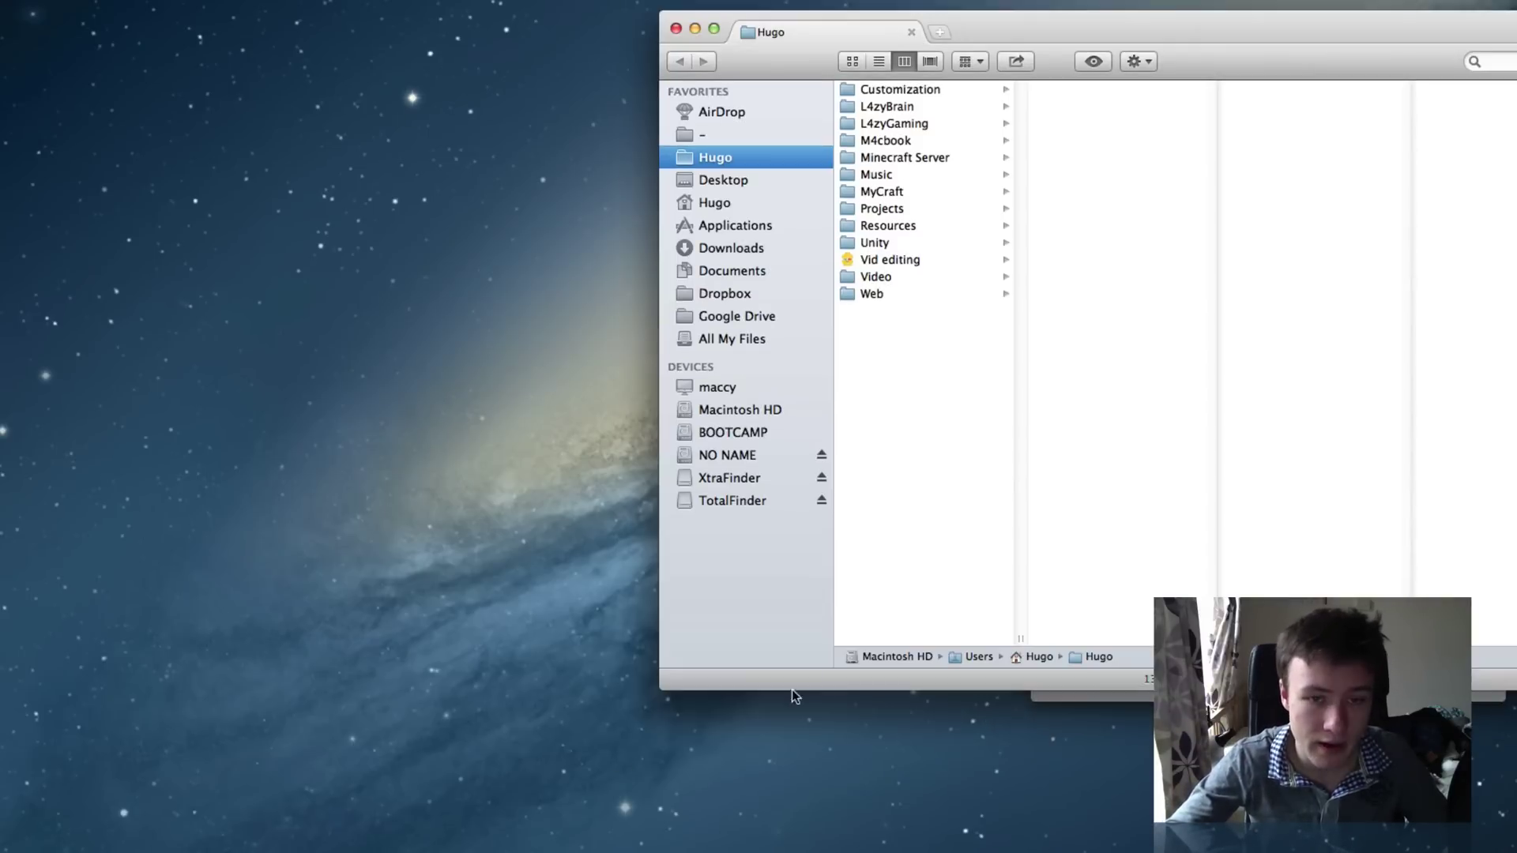
drag(1331, 34, 594, 83)
drag(1015, 720, 995, 690)
drag(404, 81, 468, 89)
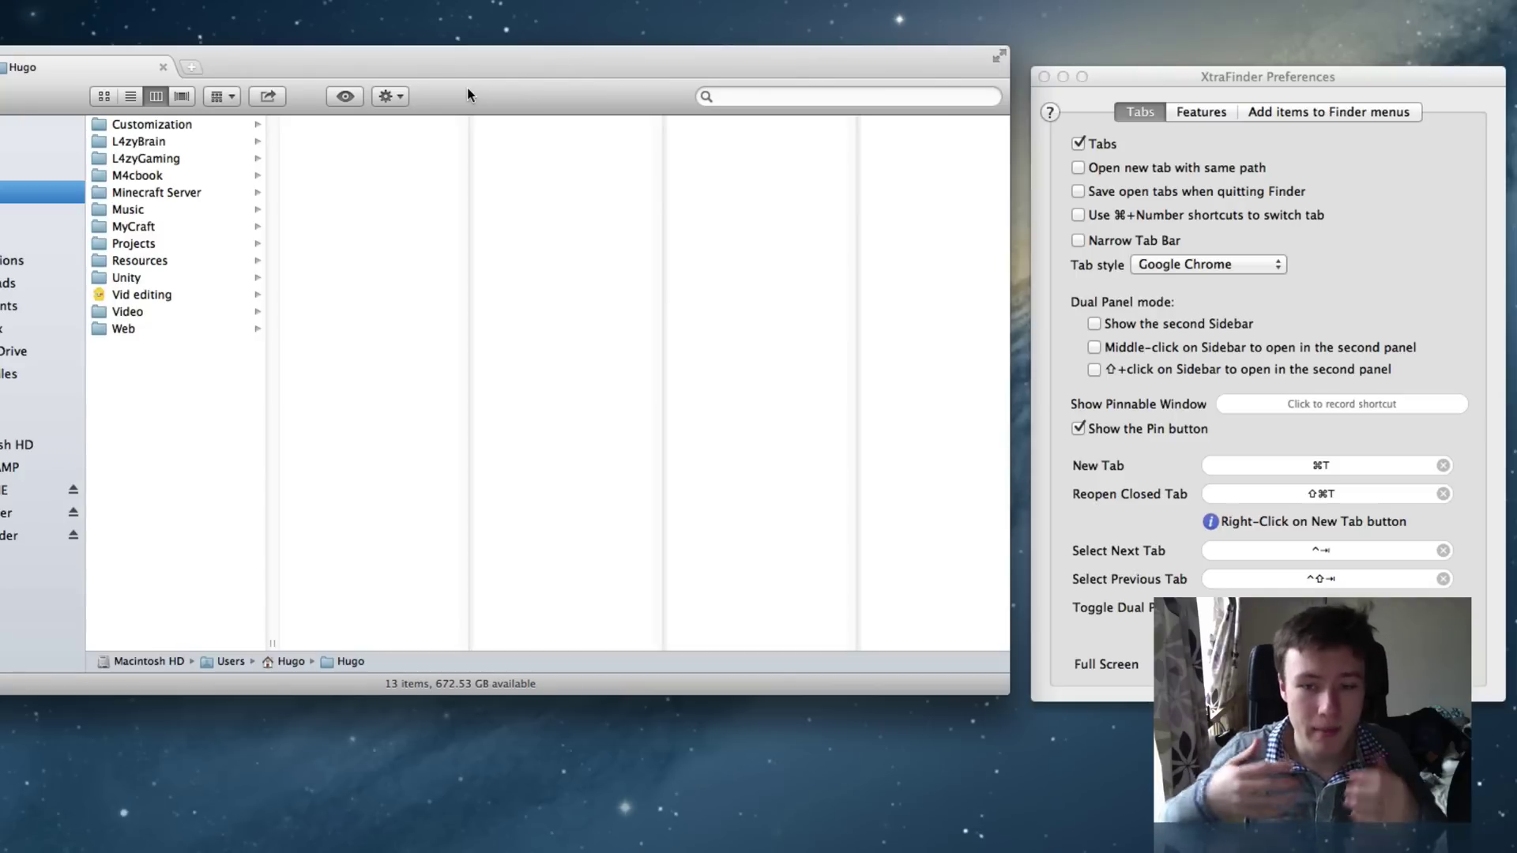
- Add a second Hugo tab, drag it out, and toggle Dual Panel on and off with Cmd+U
click(191, 66)
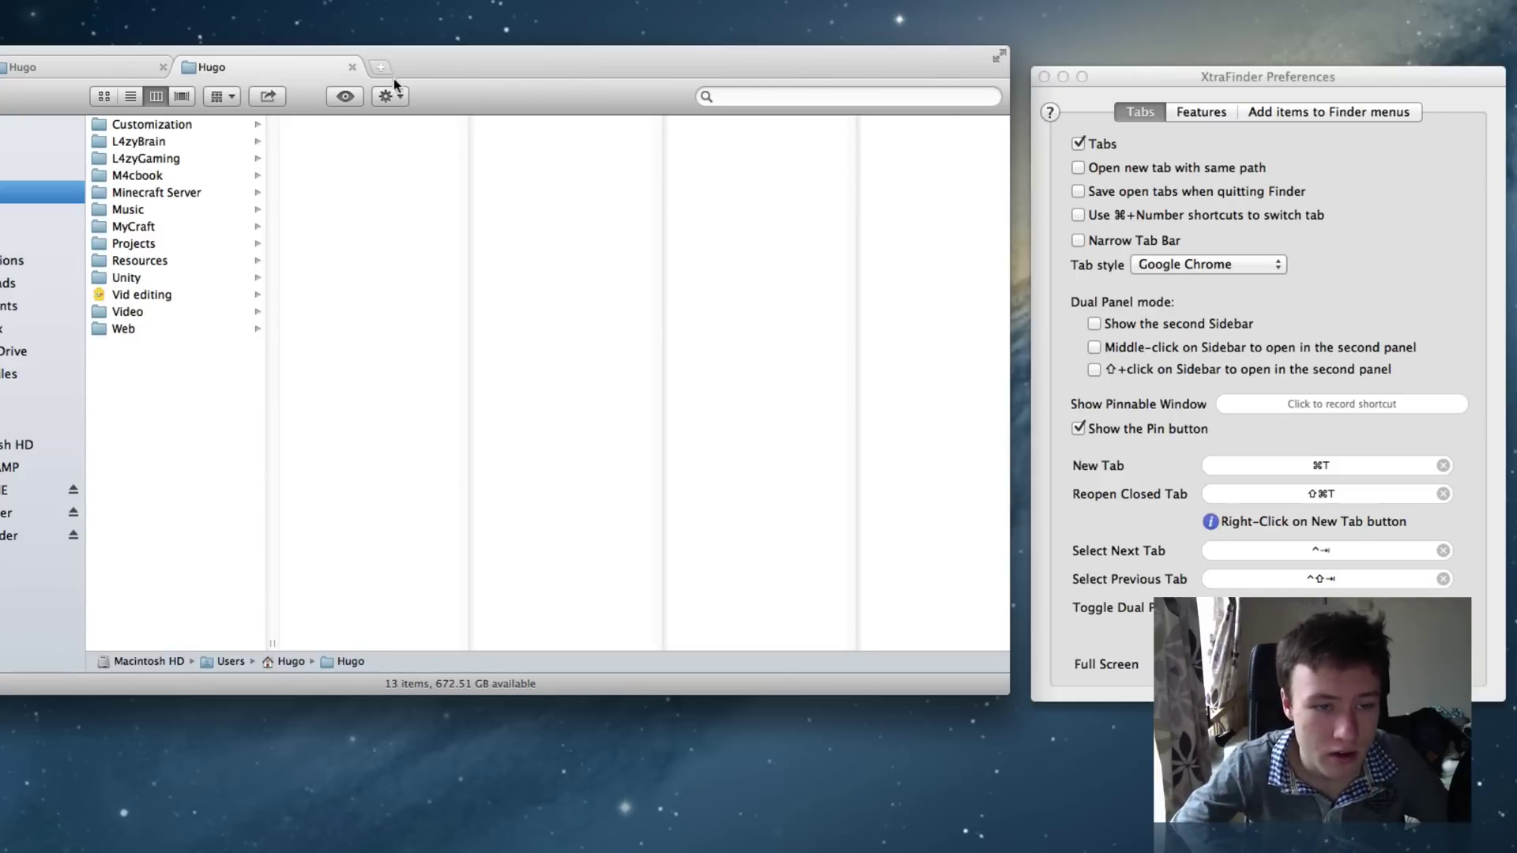
drag(348, 68, 909, 115)
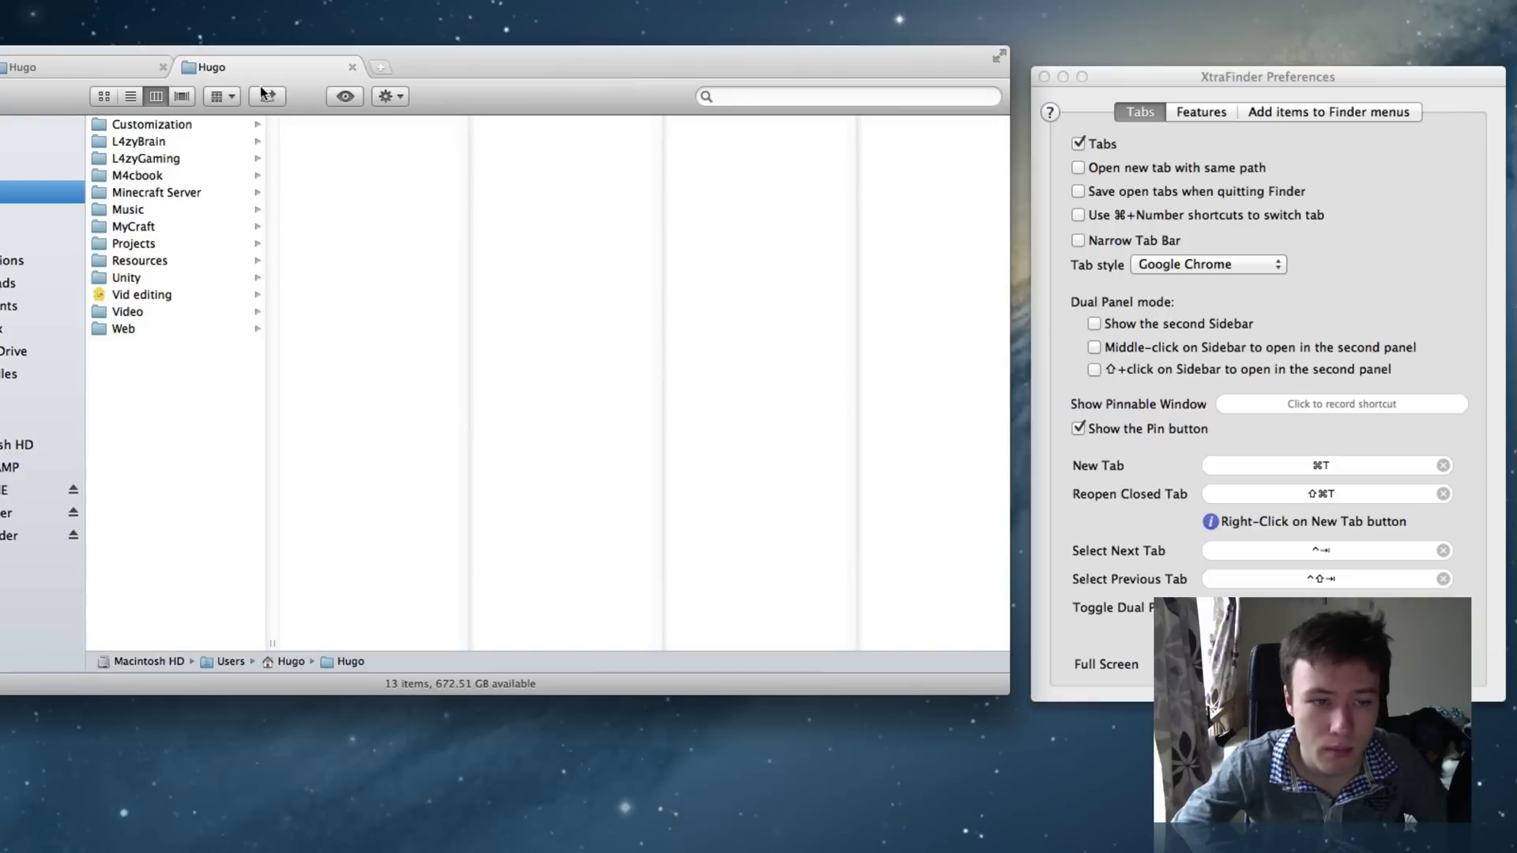
key(super+u)
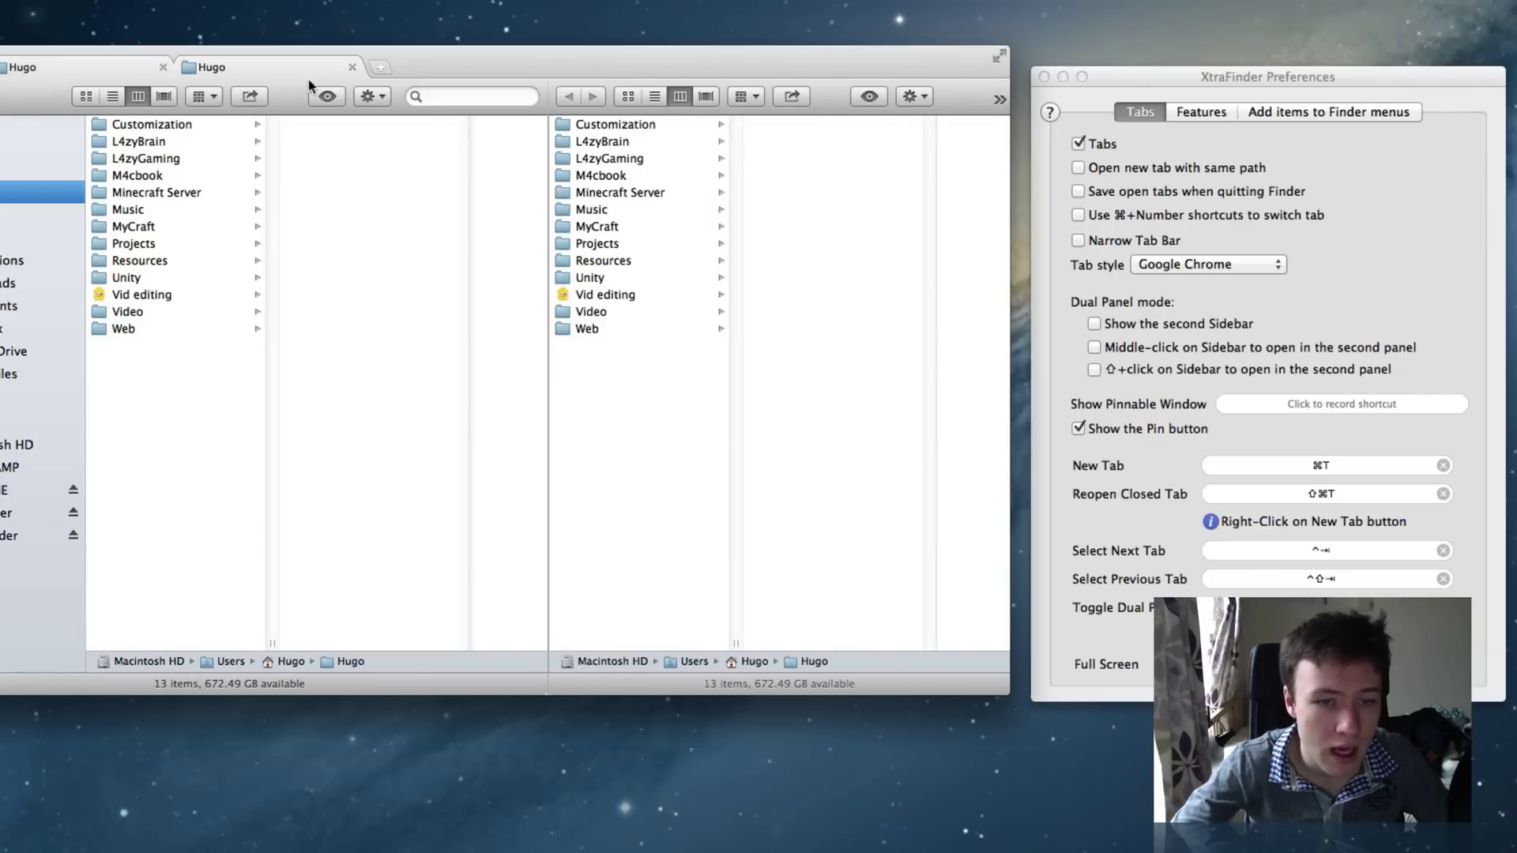
key(super+u)
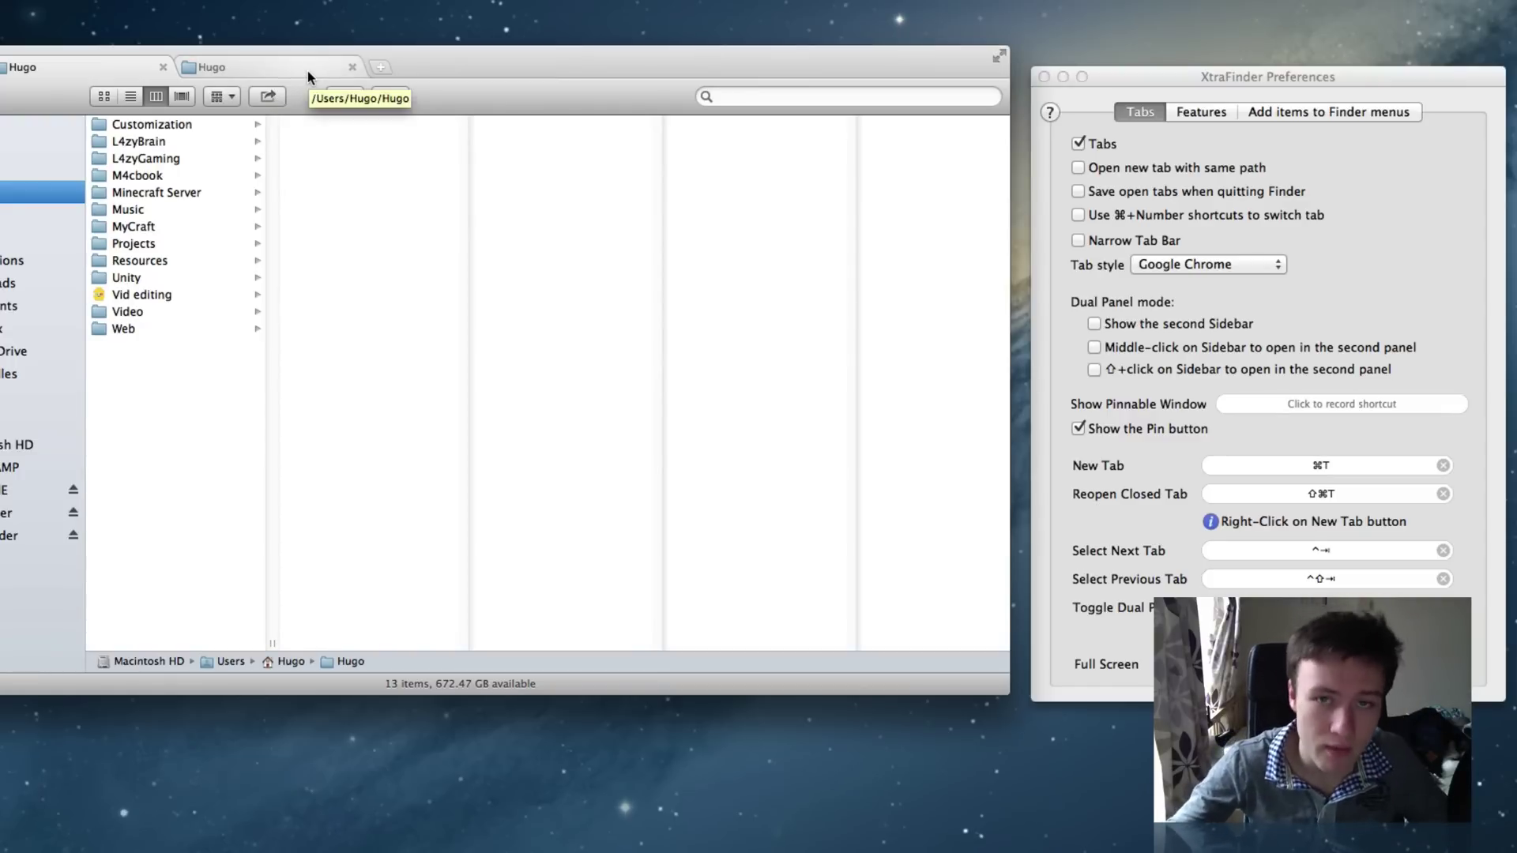
drag(912, 57, 917, 70)
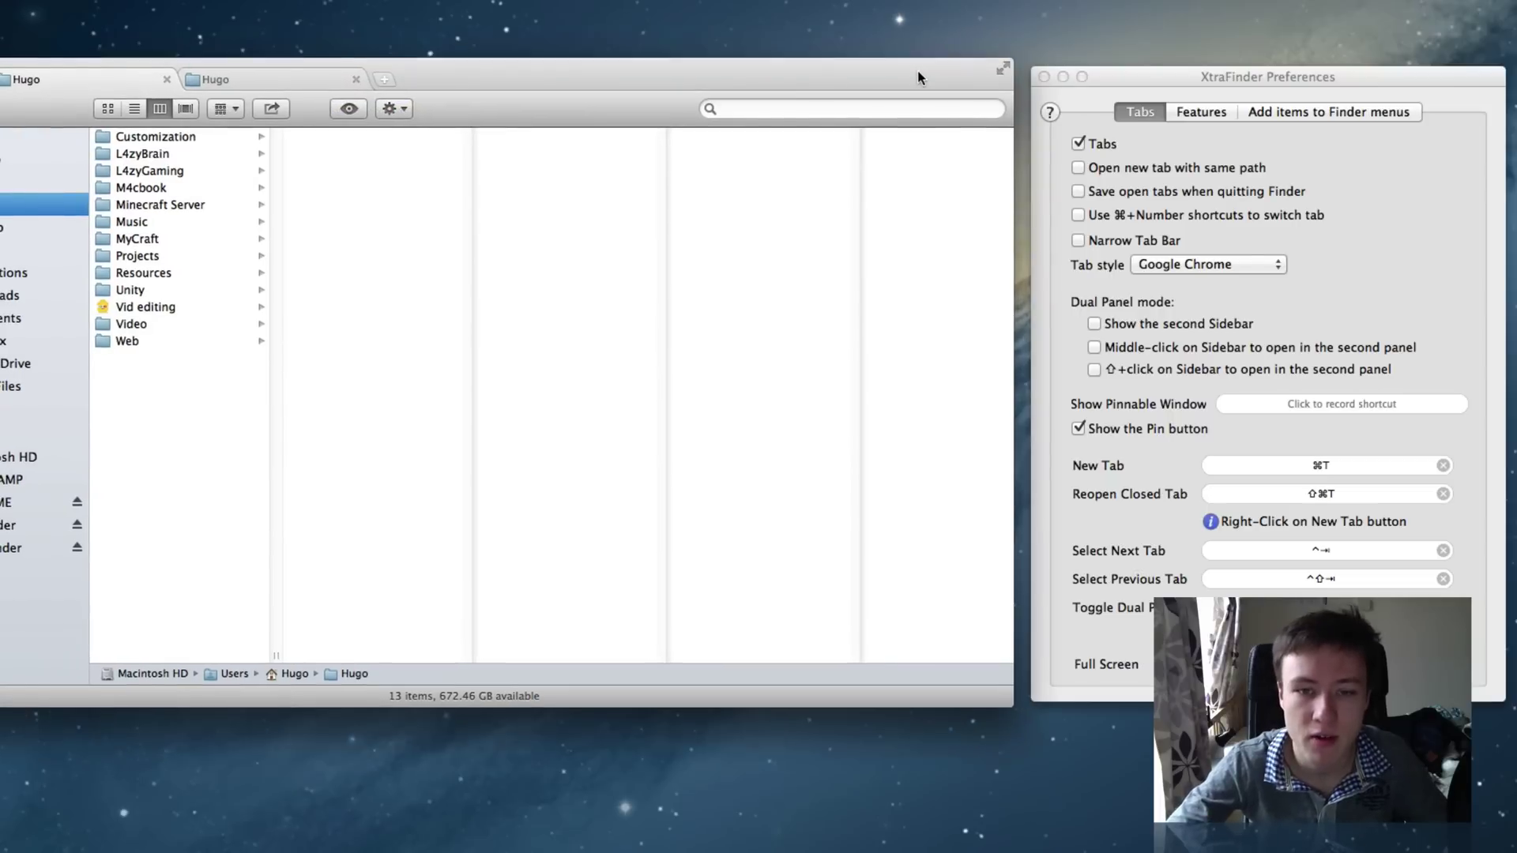
drag(1198, 84, 1190, 70)
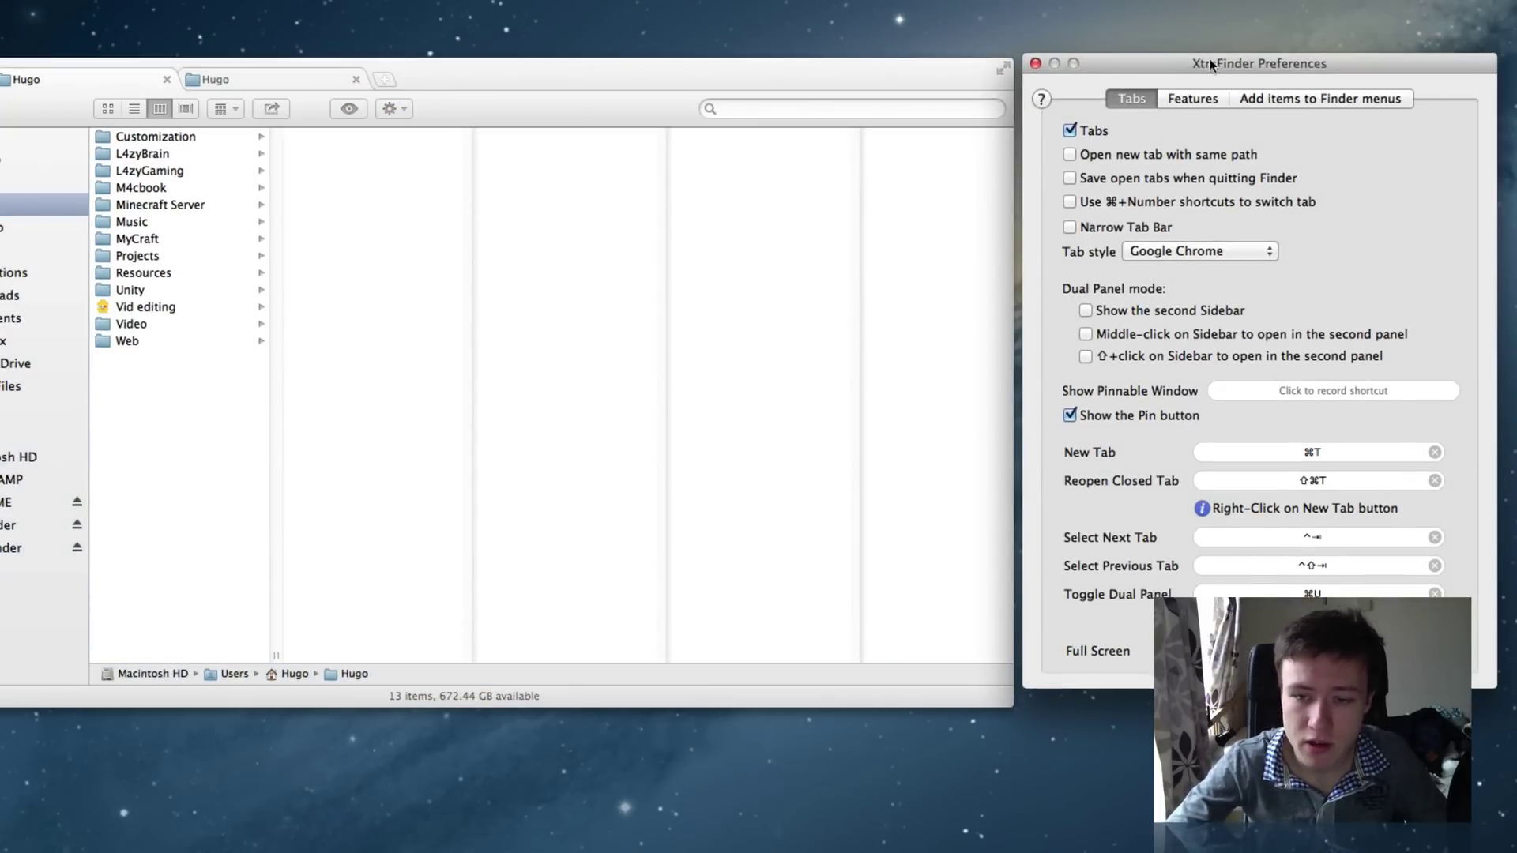
- Browse the Features and Finder-menu panes, return to Tabs, and shorten the Finder window
click(1201, 96)
click(1267, 95)
click(1204, 100)
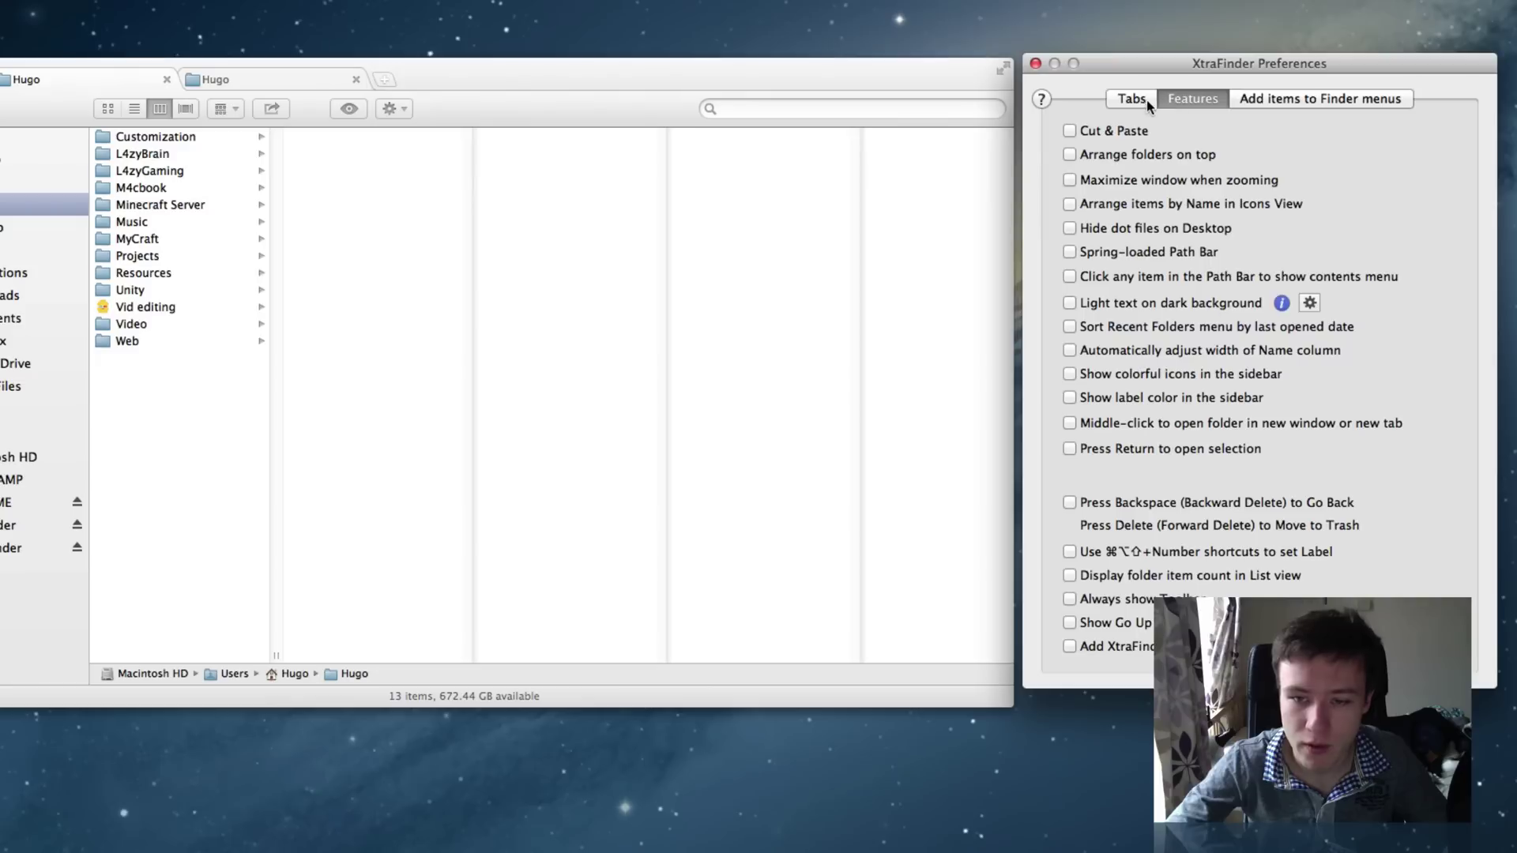
click(1144, 100)
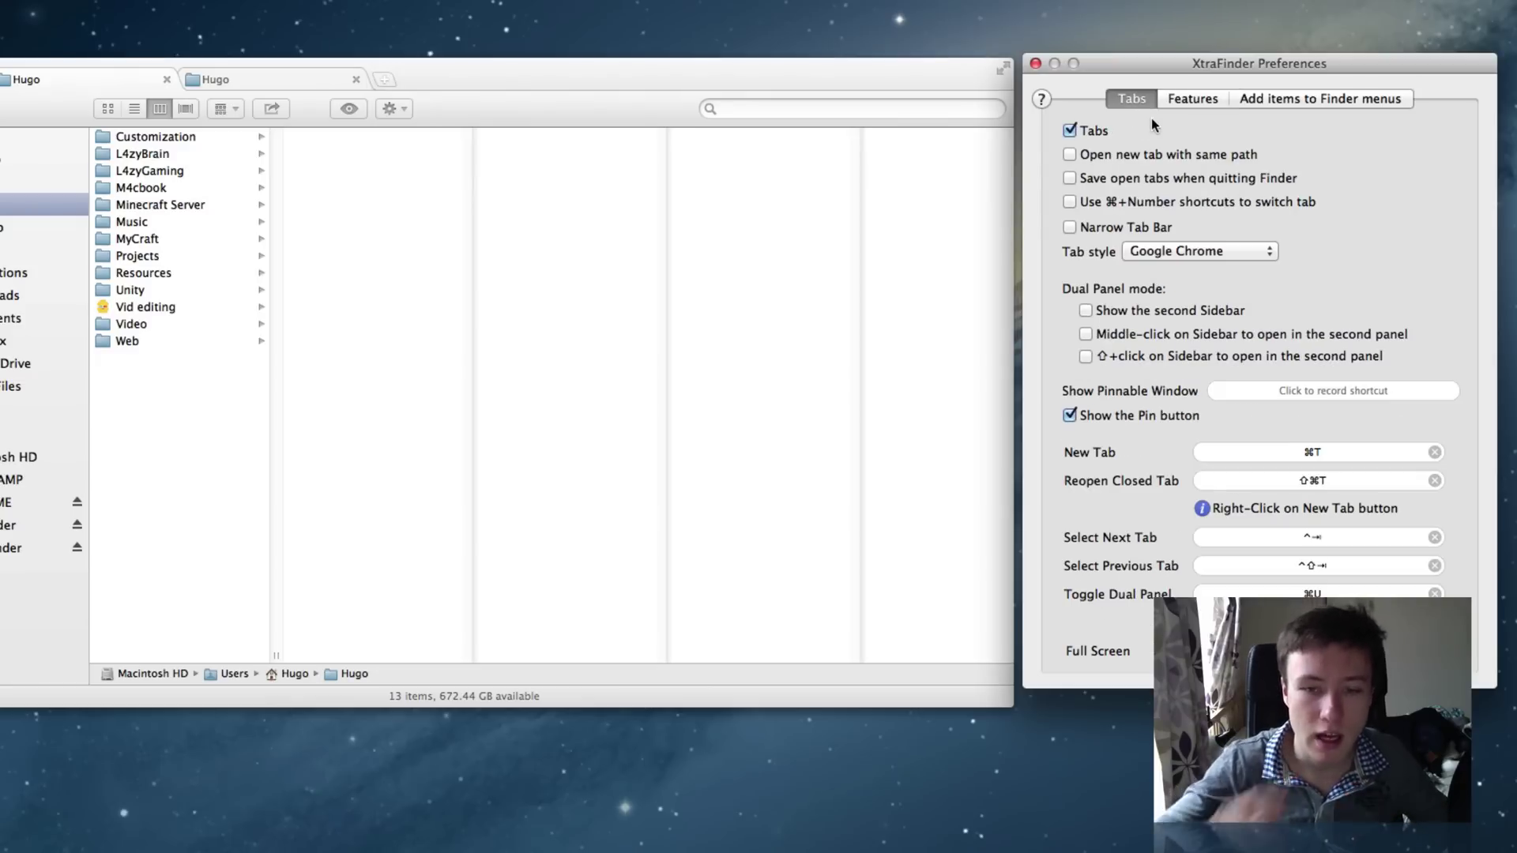
drag(953, 83, 953, 79)
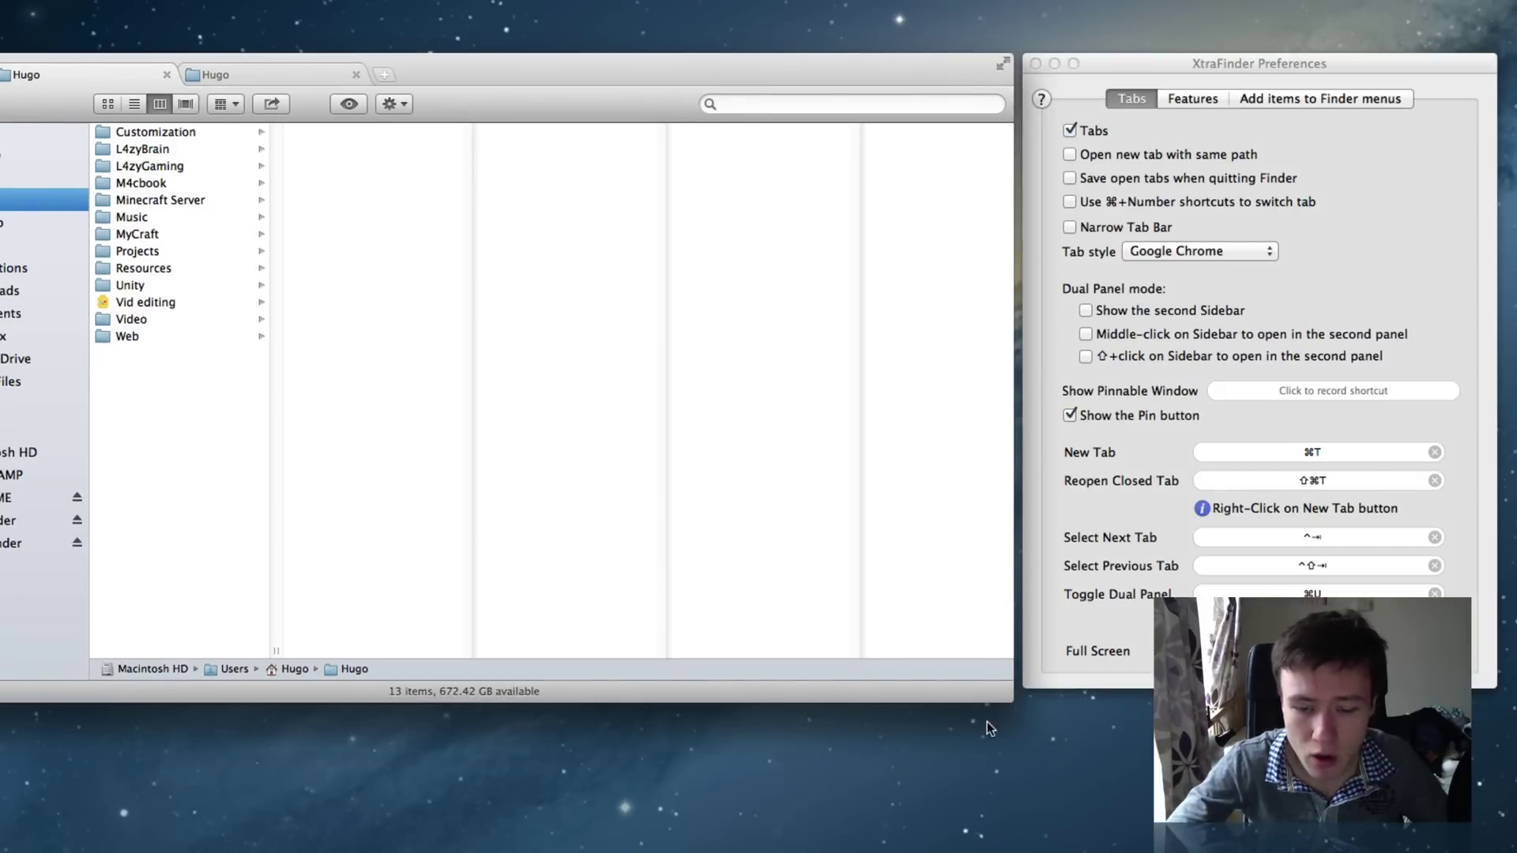
drag(998, 703, 997, 687)
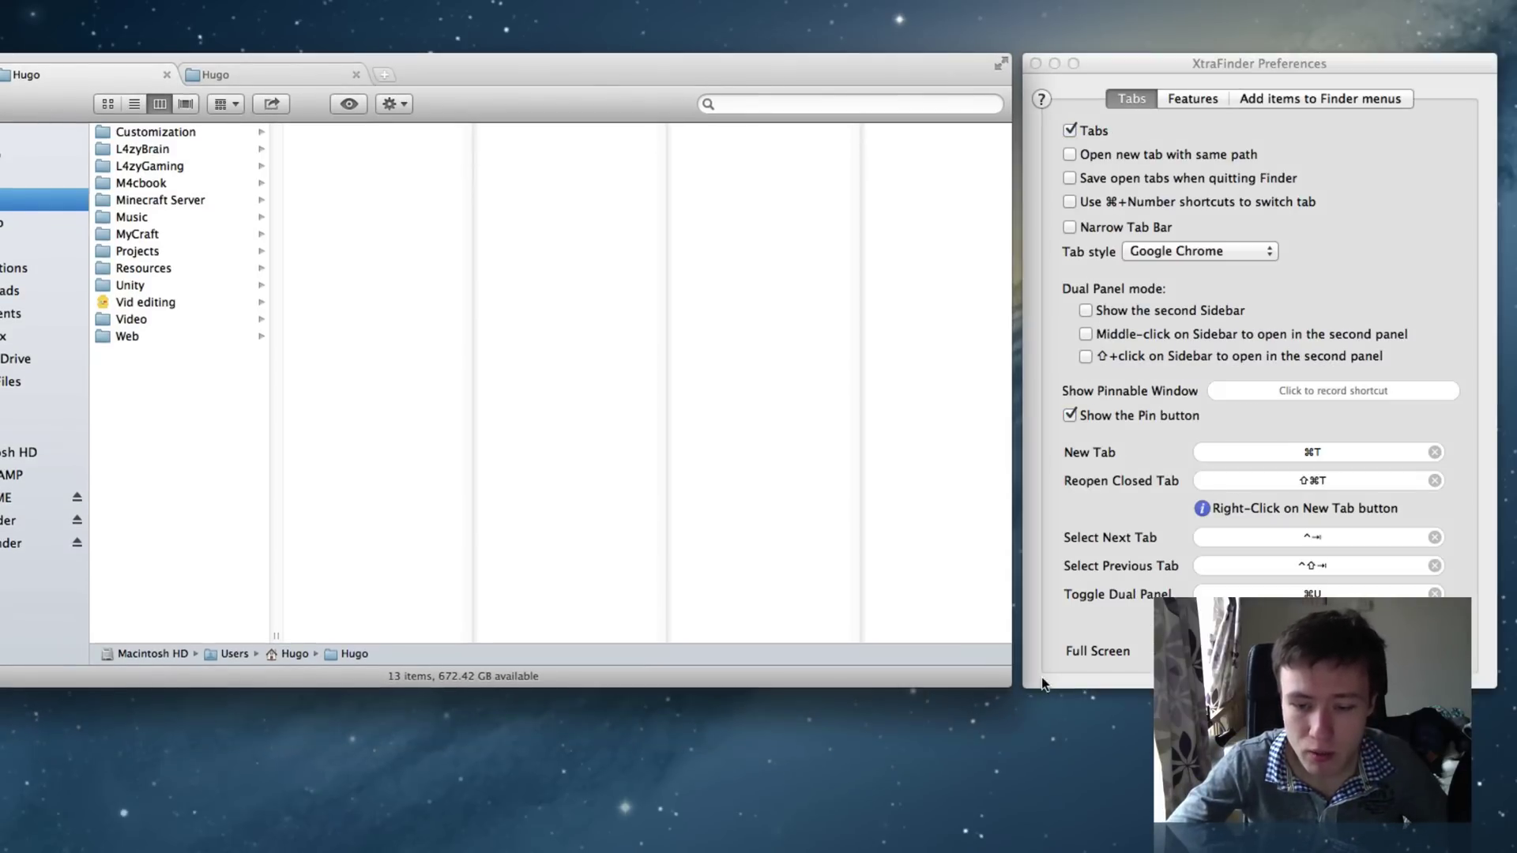
click(1047, 681)
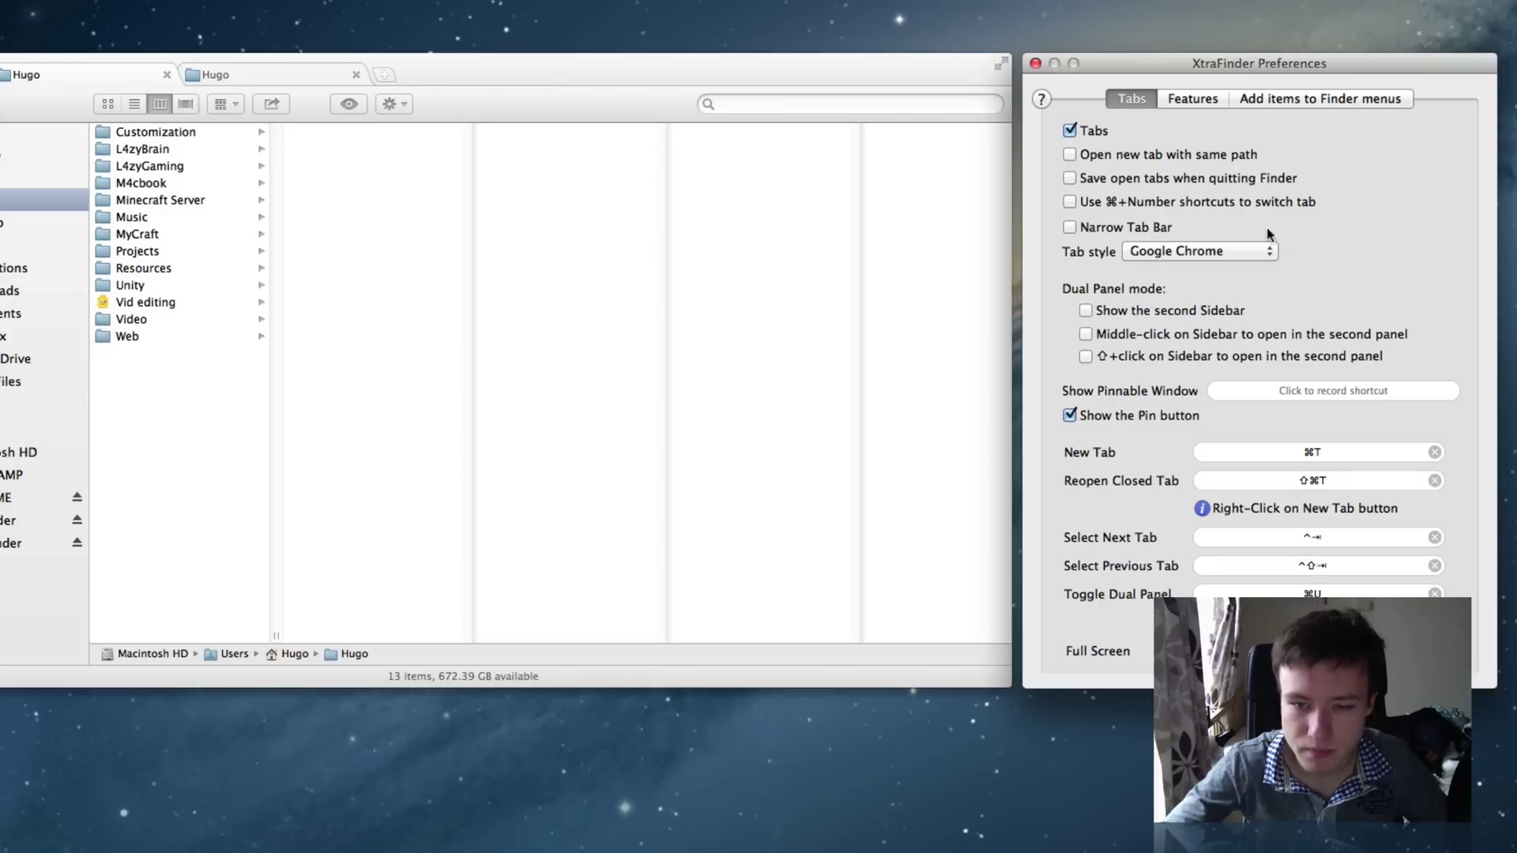
- Turn on Narrow Tab Bar and drag the relaunched Hugo window by its narrow tab bar
click(1069, 227)
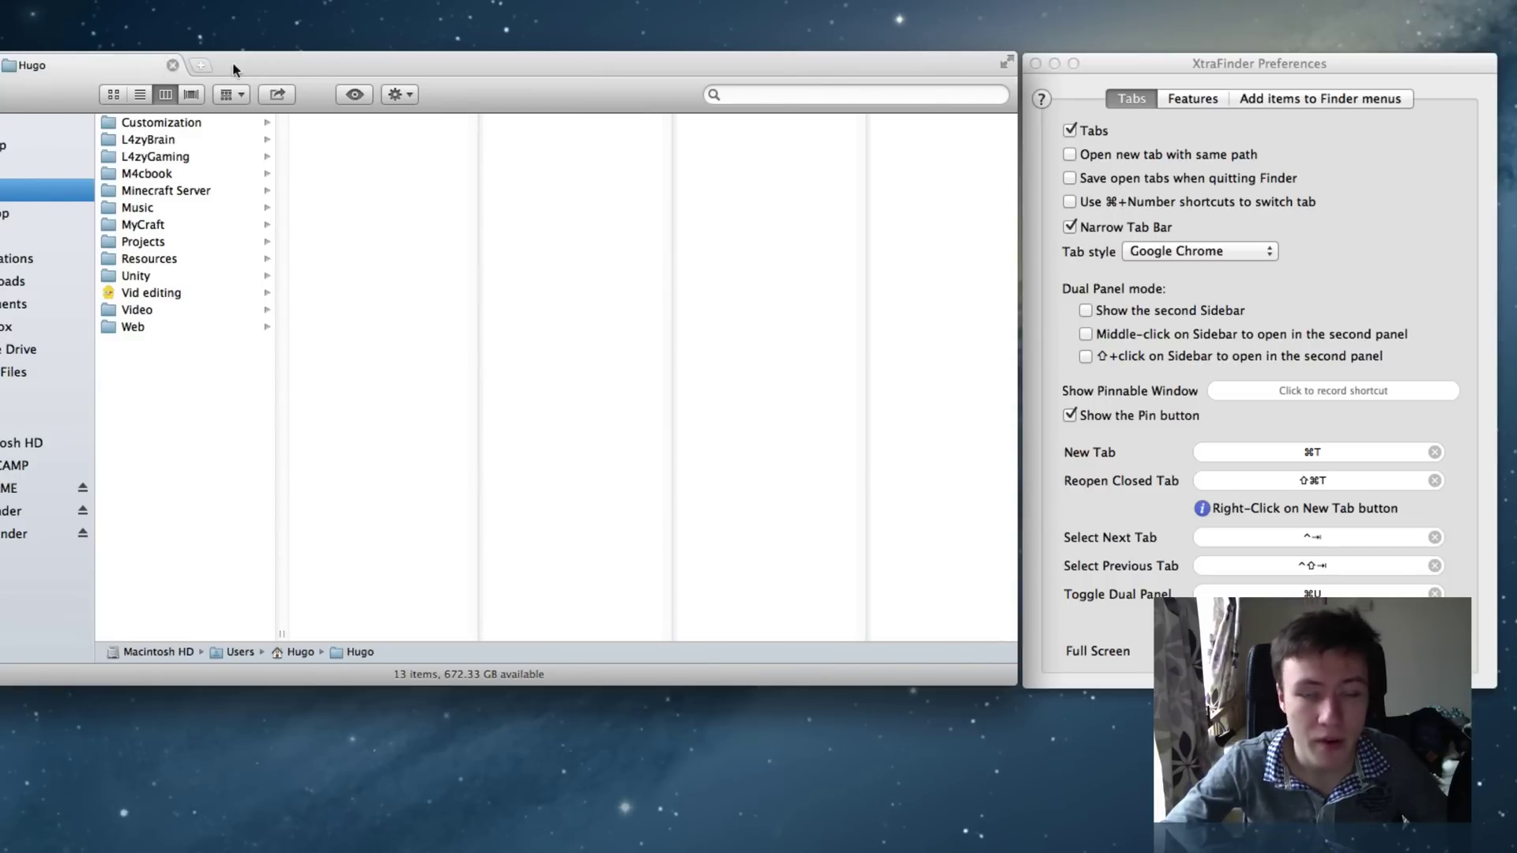
mouse_move(786, 63)
mouse_down()
mouse_move(786, 14)
mouse_move(777, 73)
mouse_up()
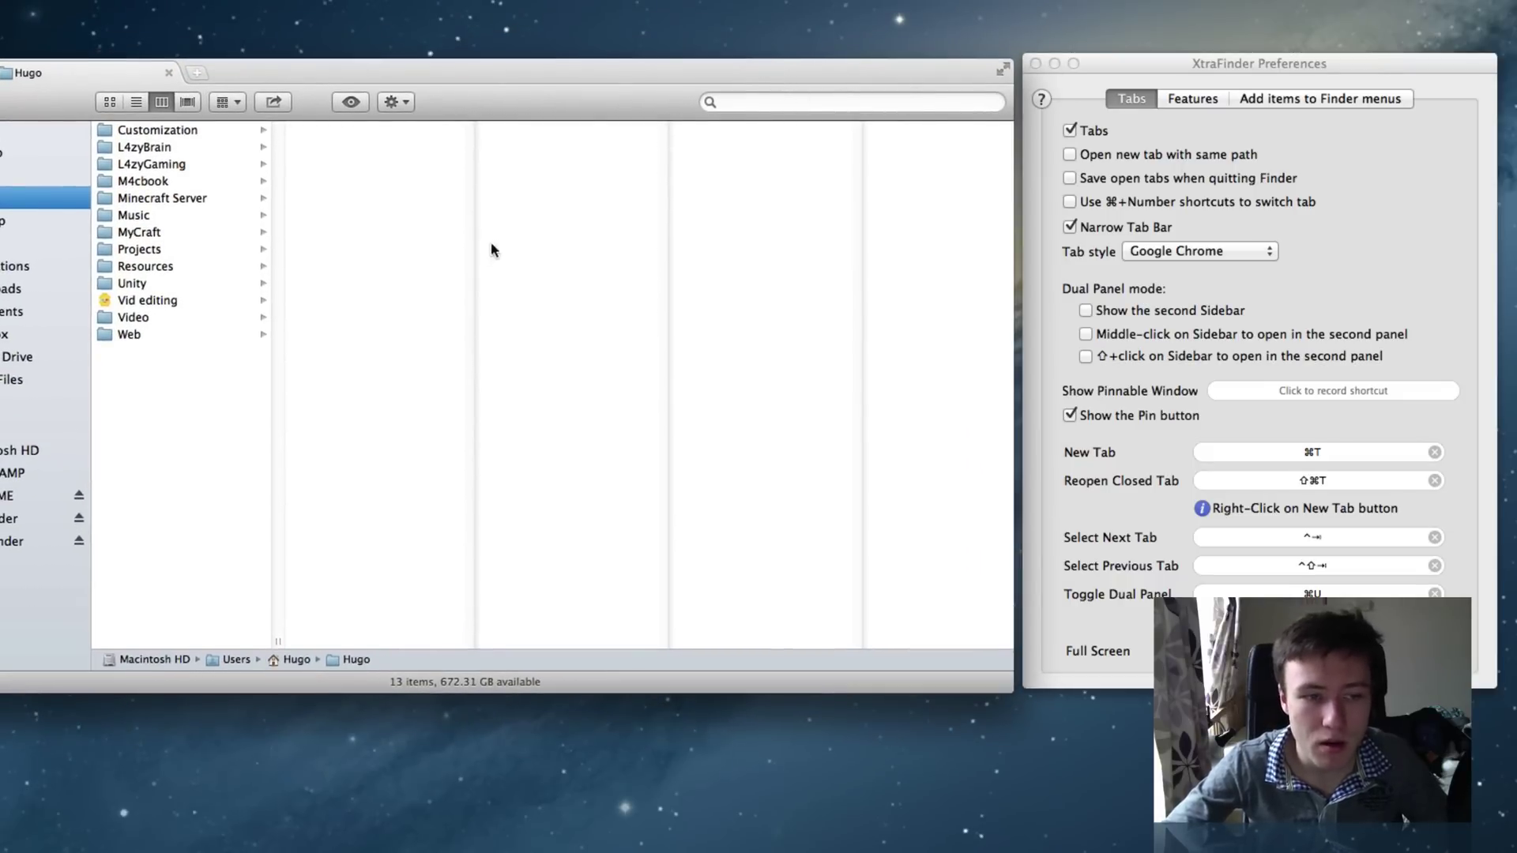
mouse_move(672, 73)
mouse_down()
mouse_move(750, 2)
mouse_move(671, 64)
mouse_up()
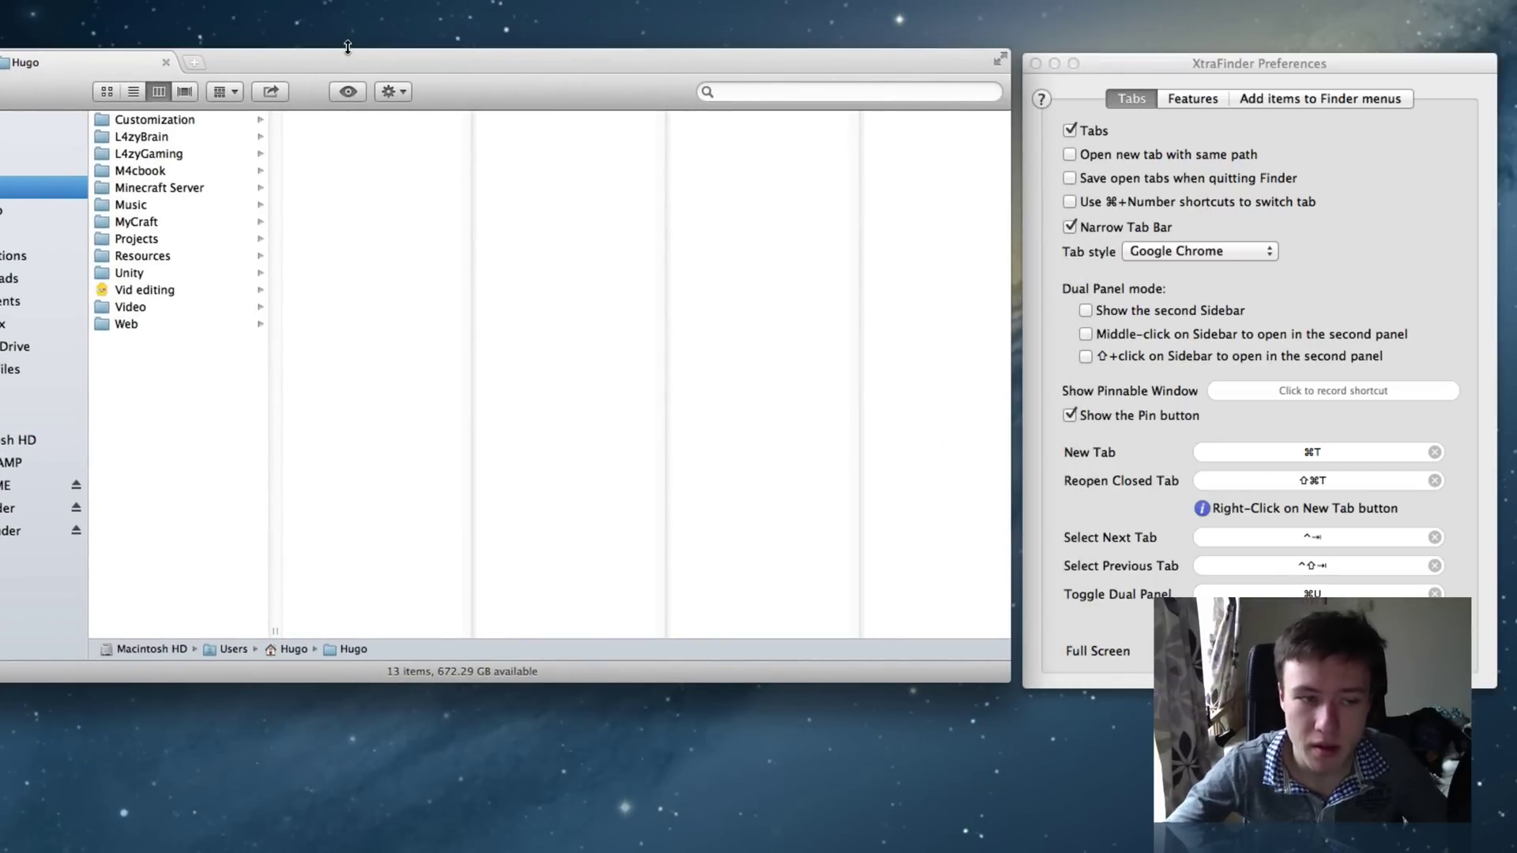
- Switch the tab style to Opera and preview it by adding and closing a Hugo tab
click(1209, 251)
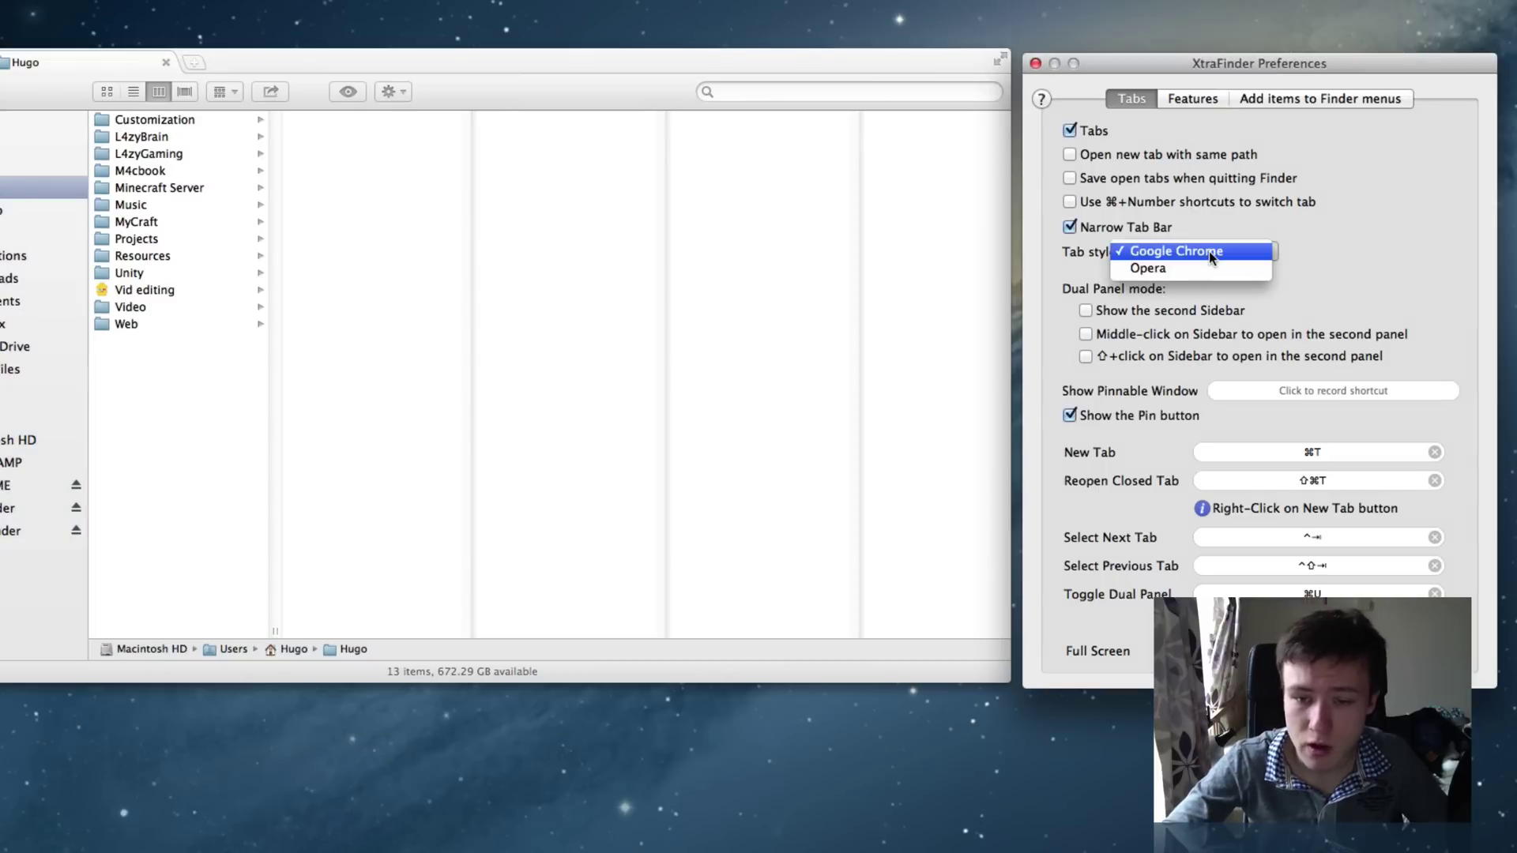
click(1155, 270)
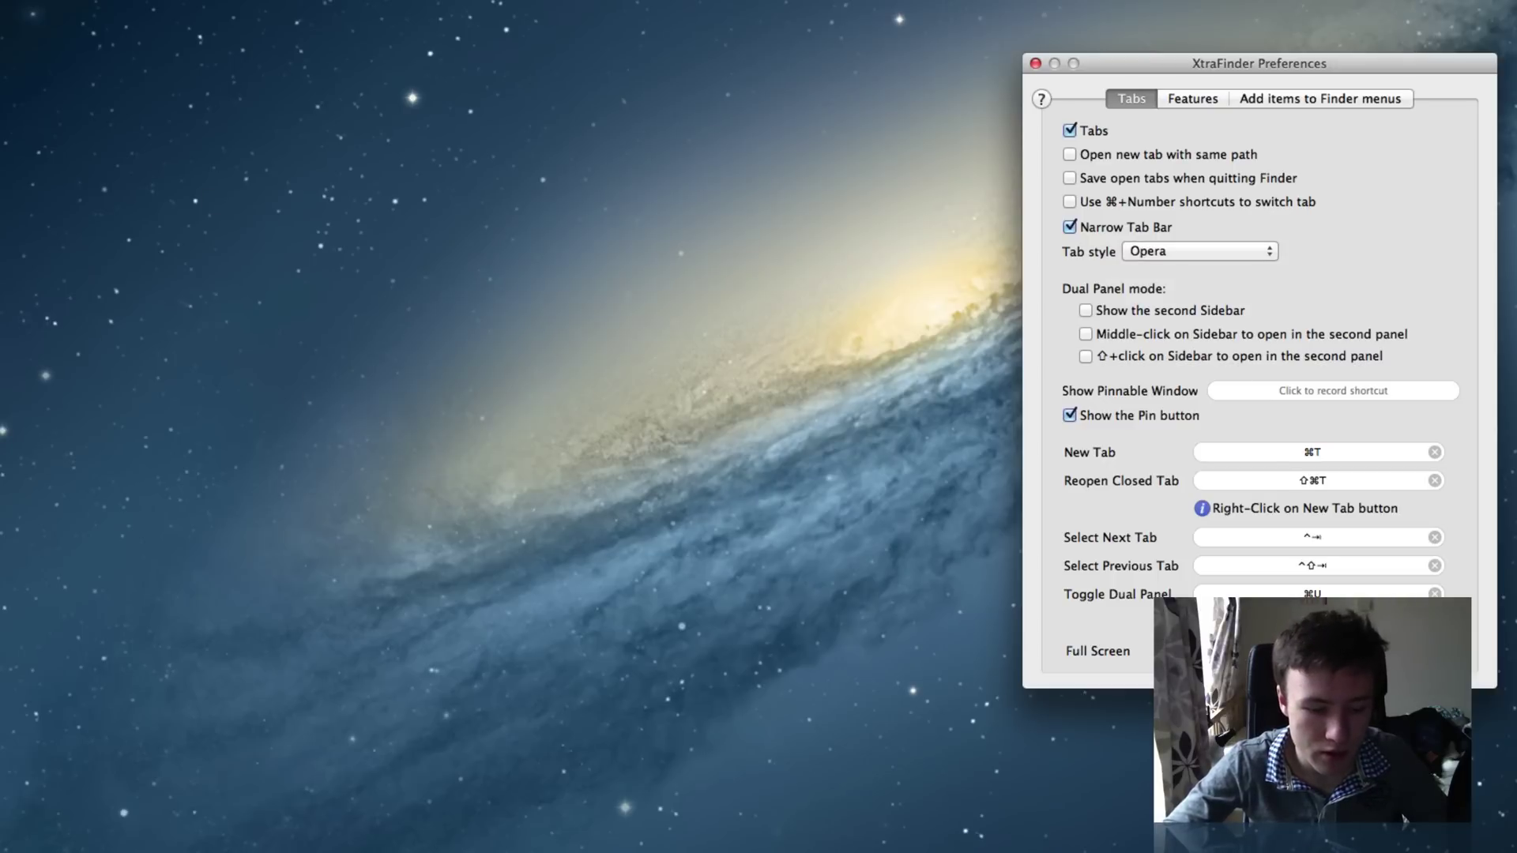
key(super+Tab)
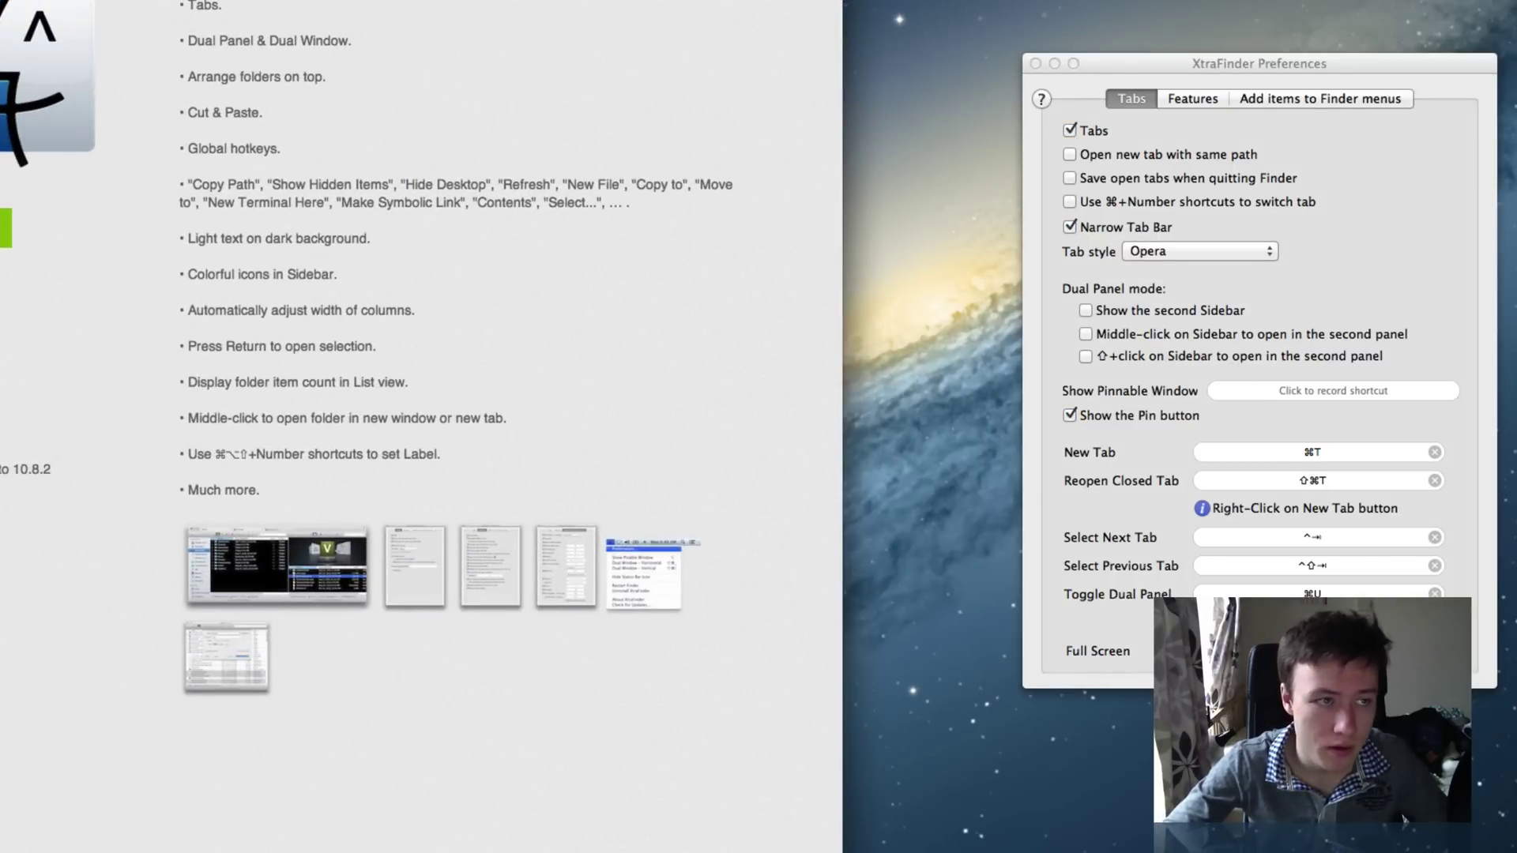
key(super+m)
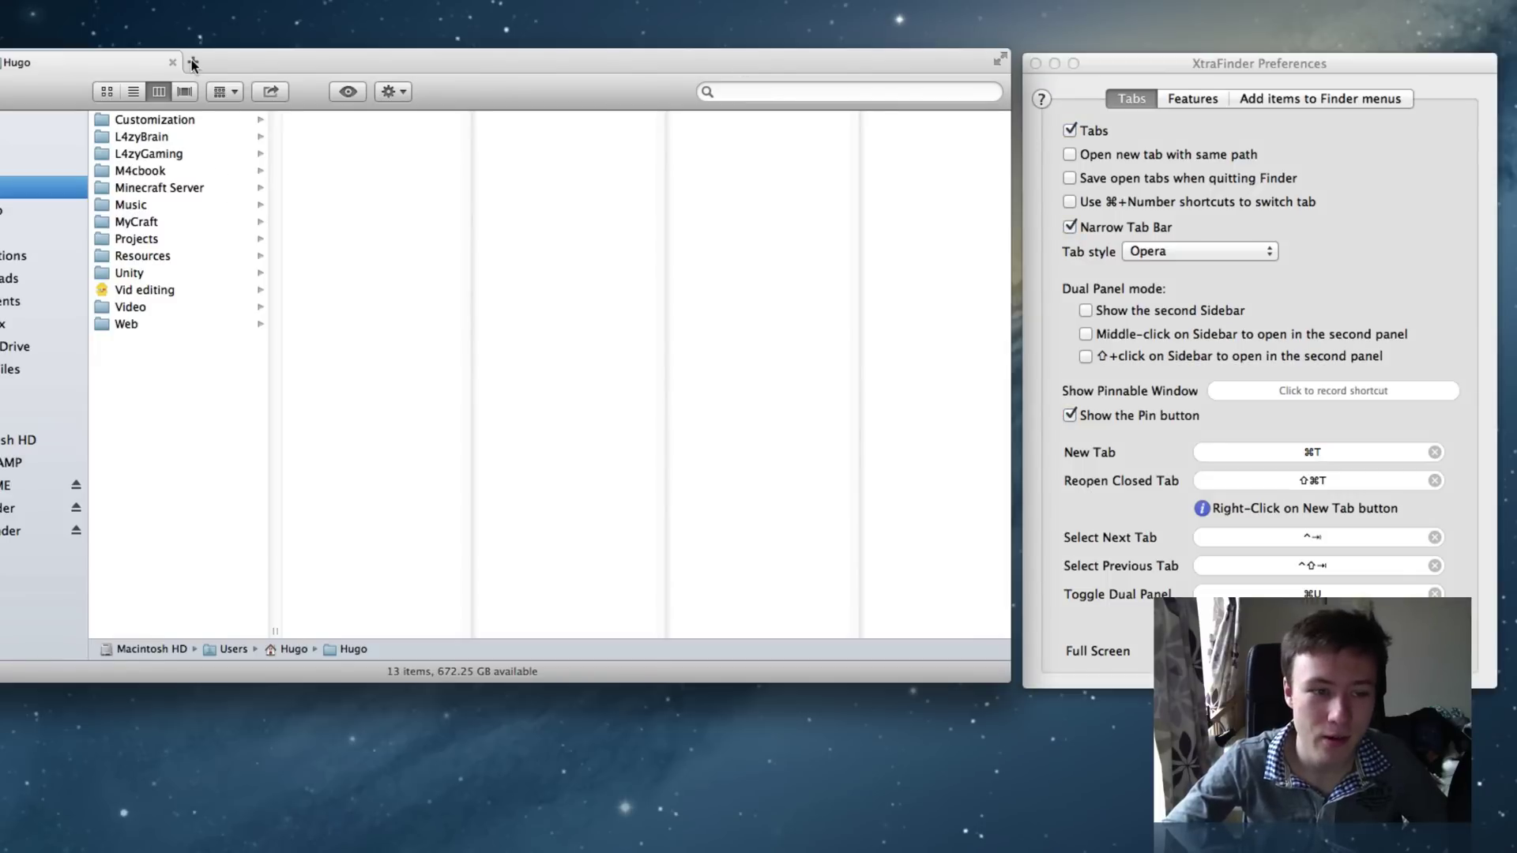
click(192, 62)
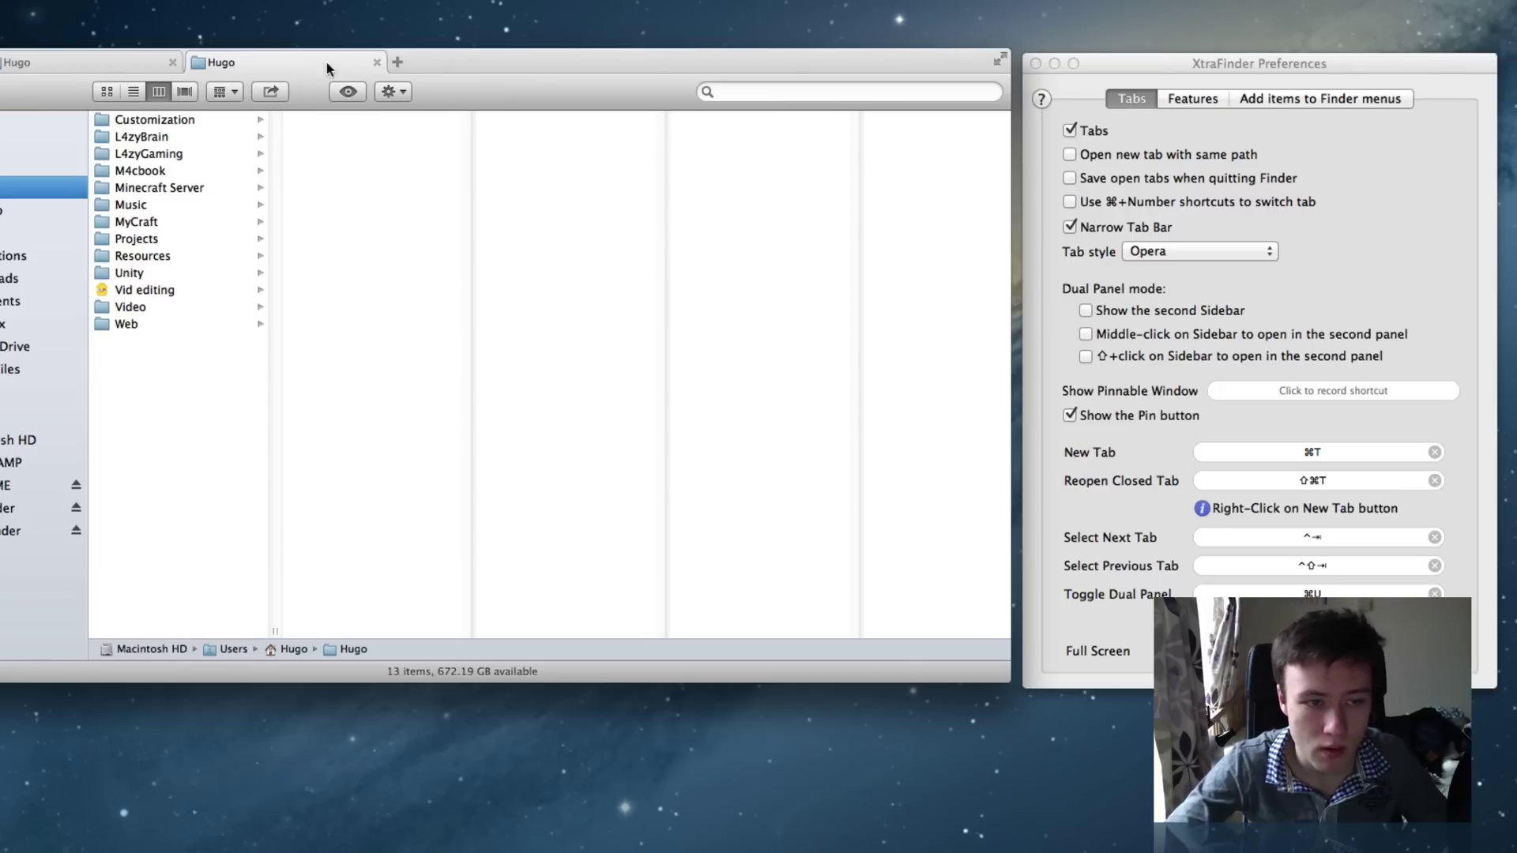
click(377, 64)
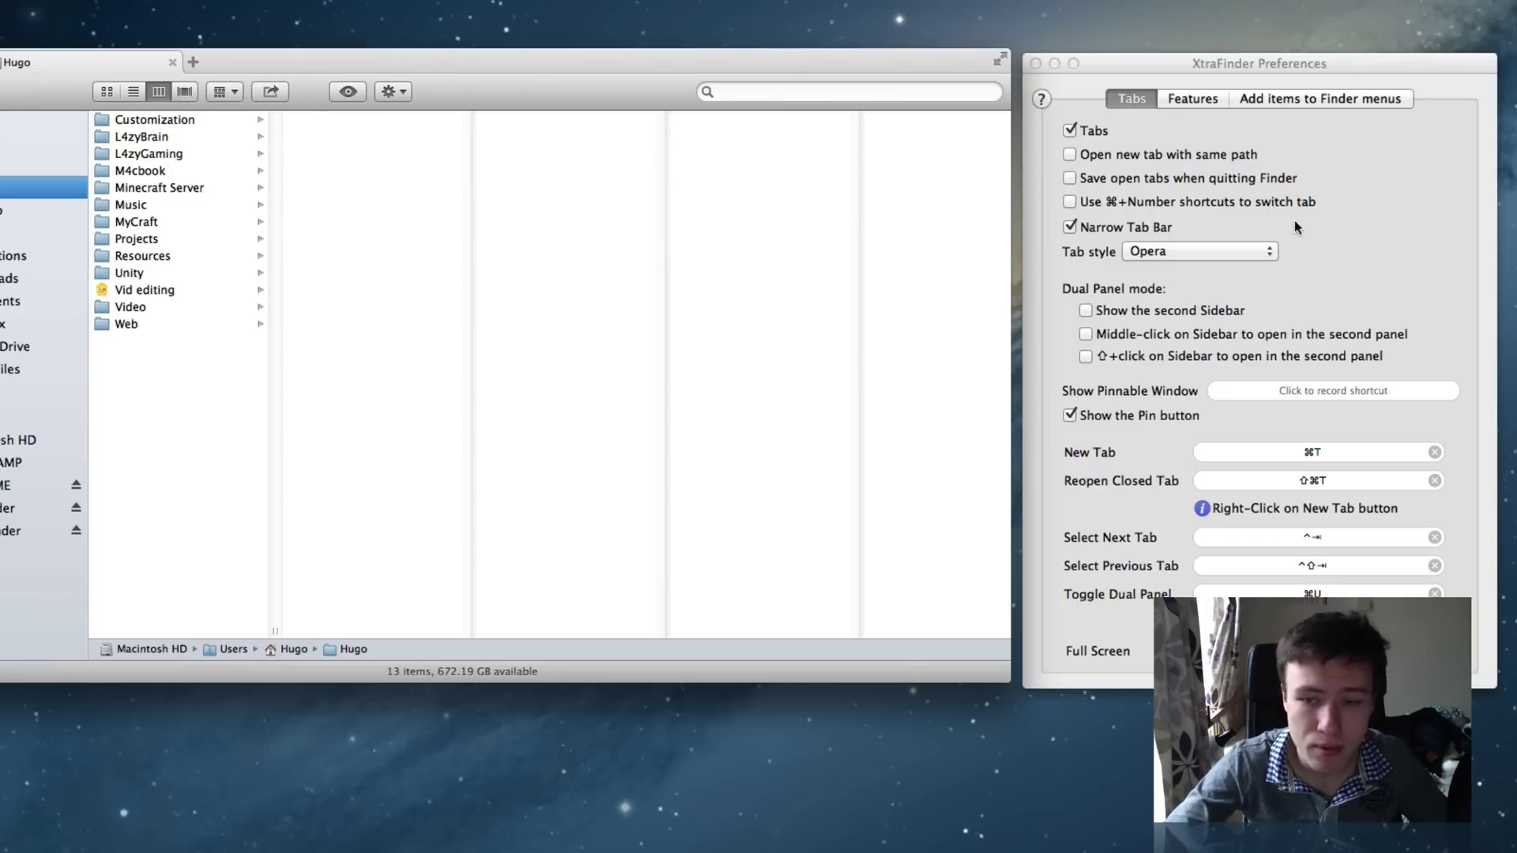
- Turn off Narrow Tab Bar and set the tab style back to Google Chrome
click(1108, 227)
click(1160, 250)
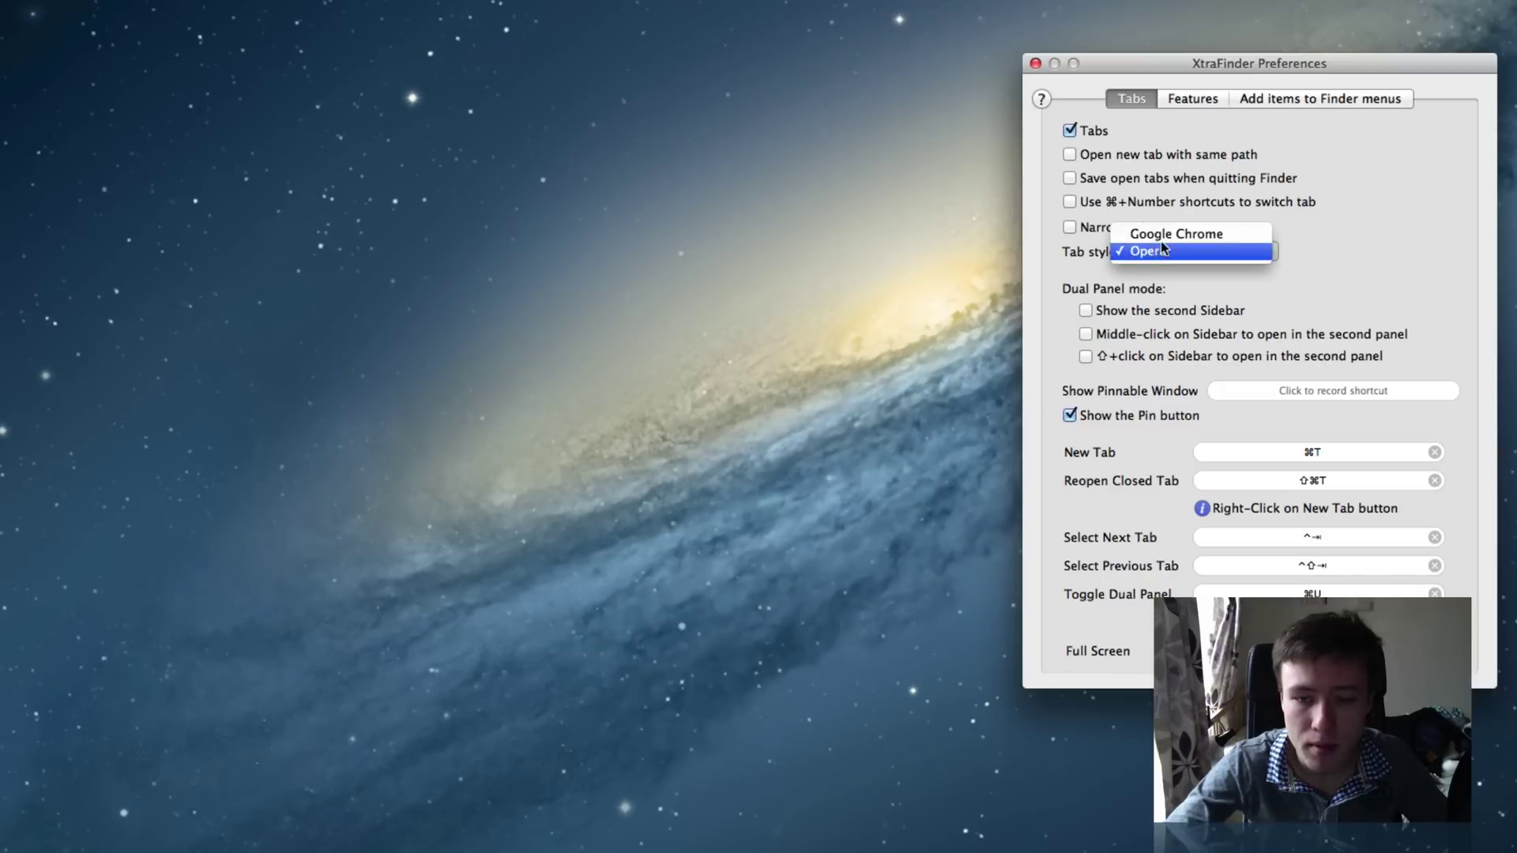
click(1160, 234)
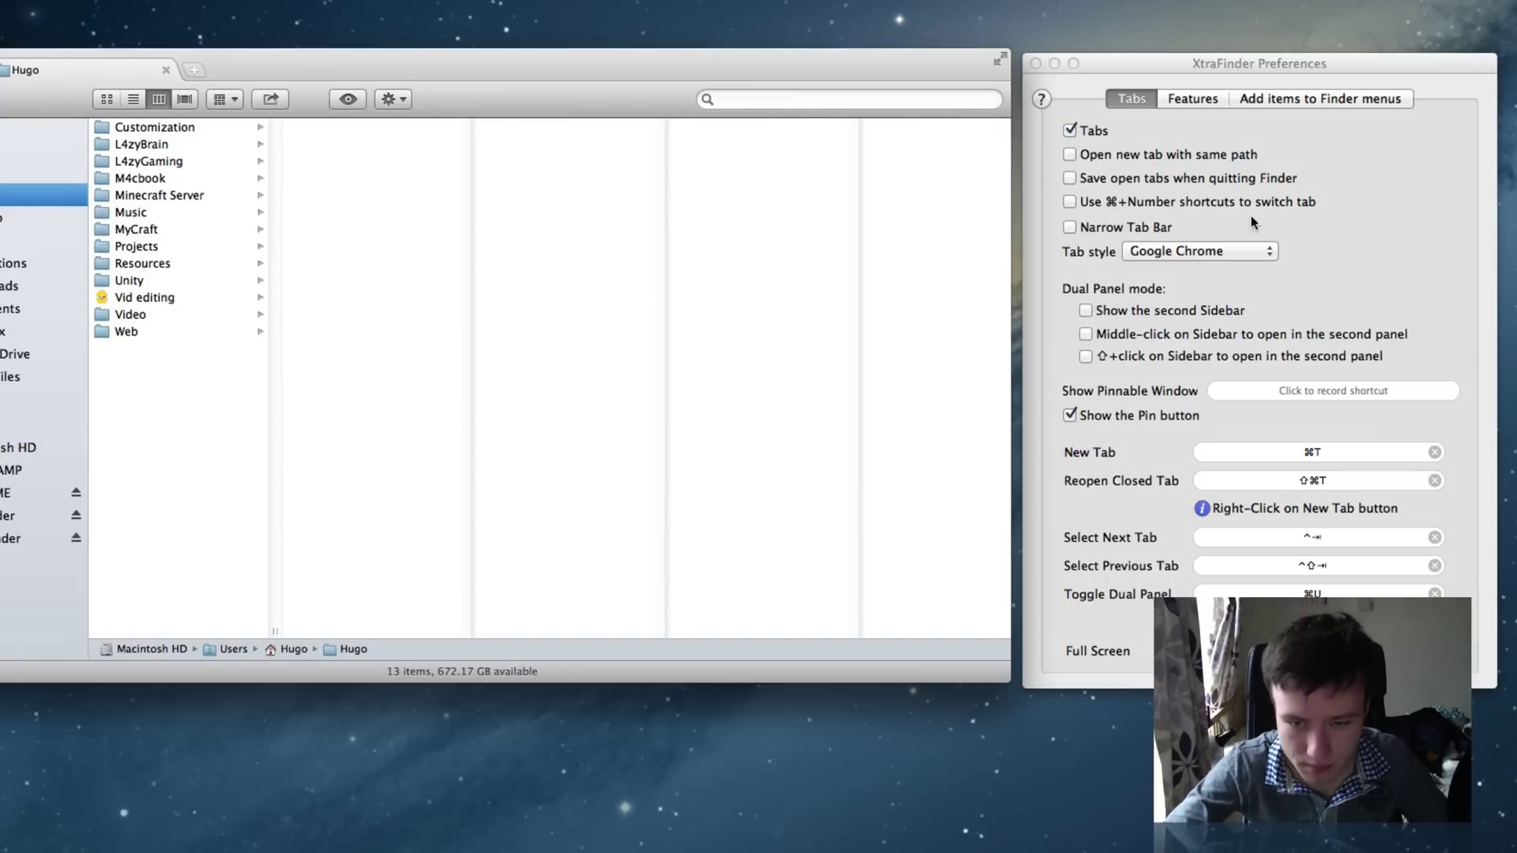
- Open a Desktop tab, split Hugo and Desktop into dual panels with Cmd+U, and add a second sidebar
click(1315, 278)
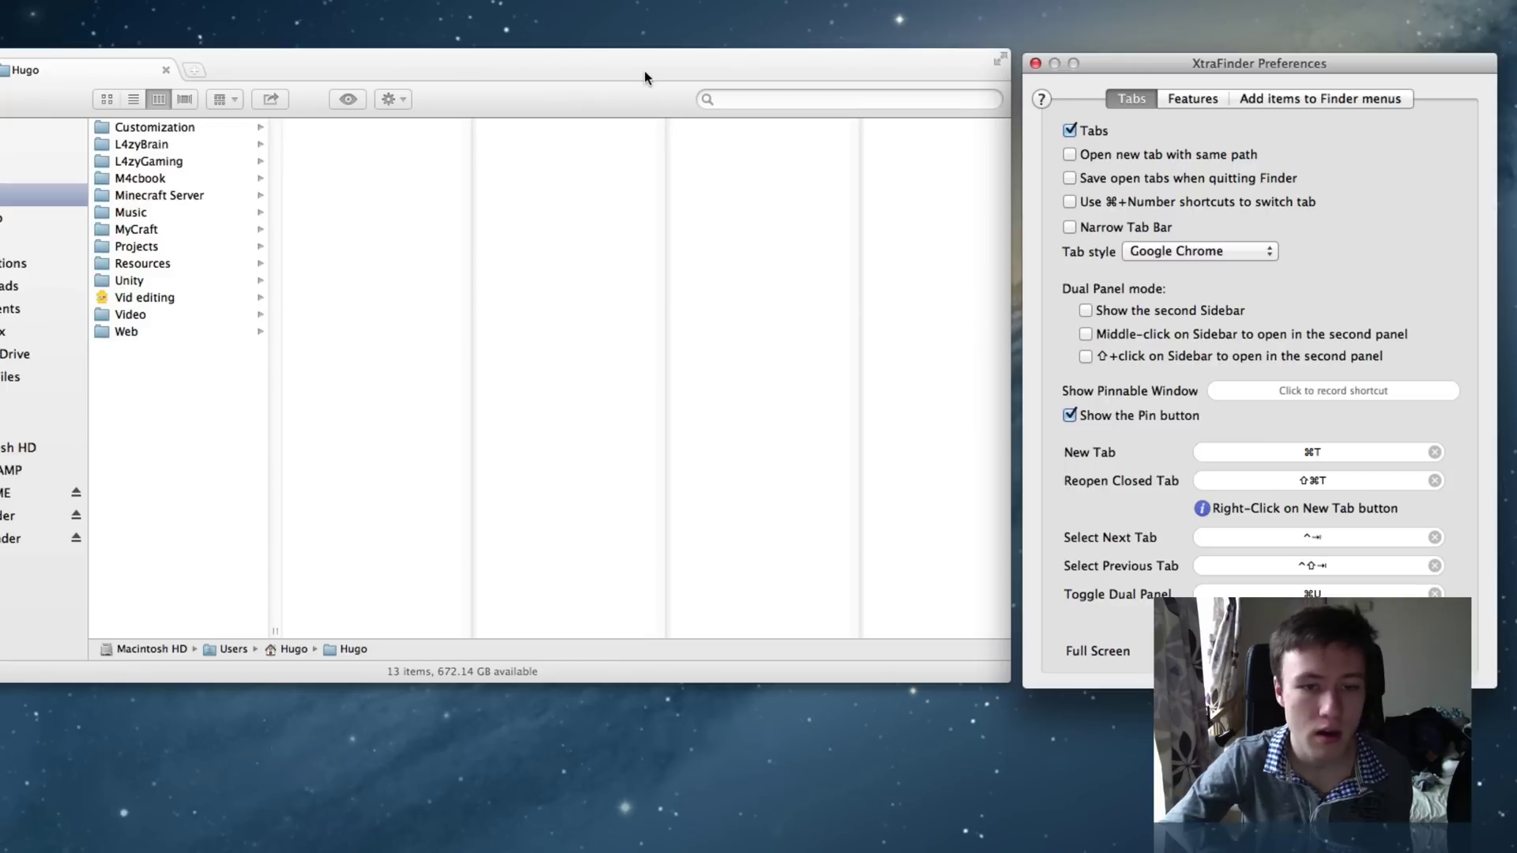
drag(656, 66, 649, 62)
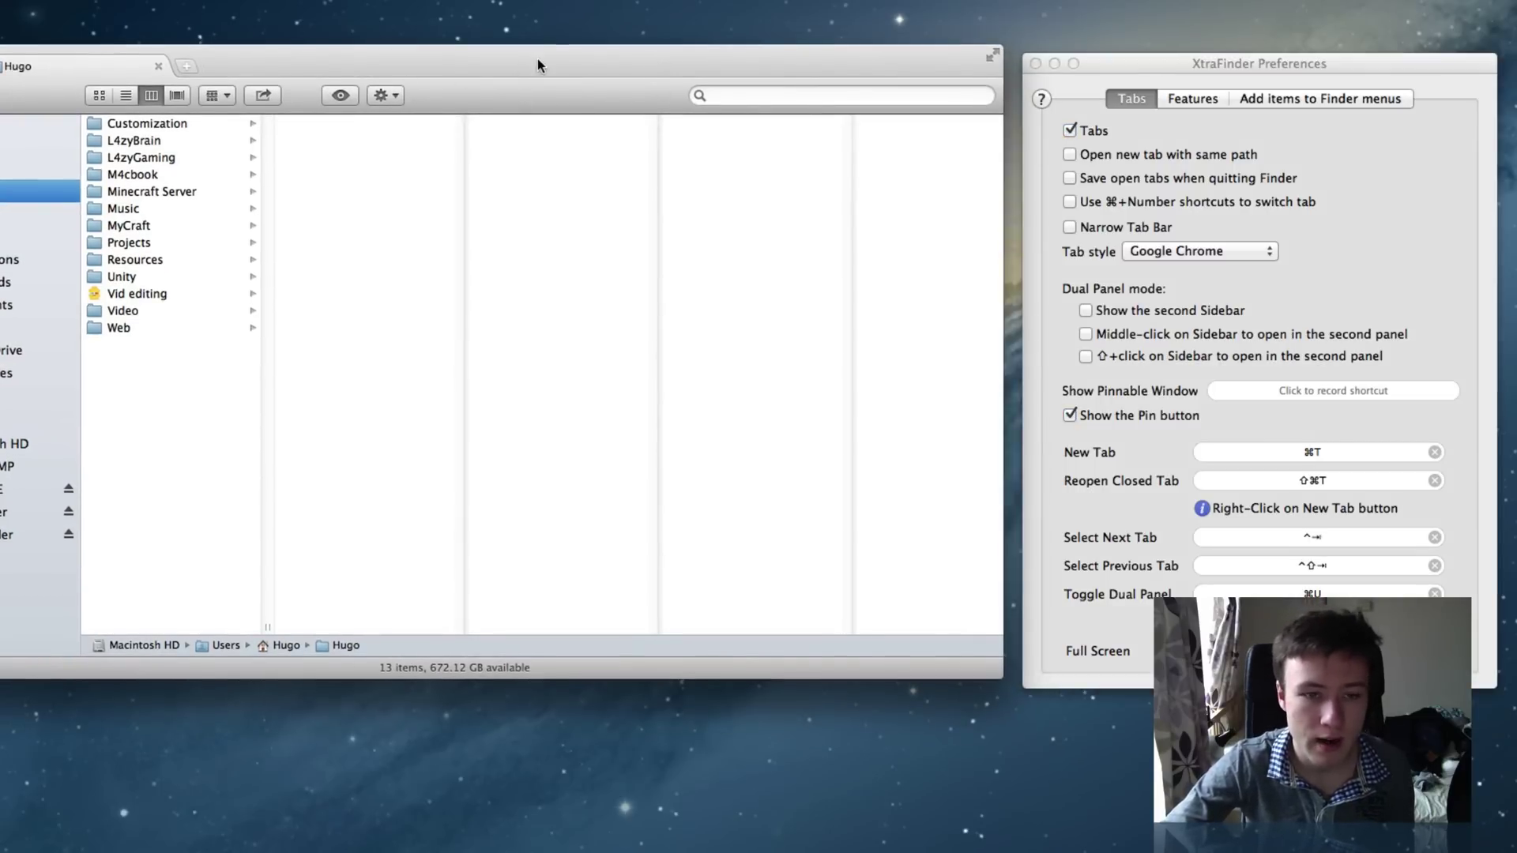
drag(537, 63, 553, 64)
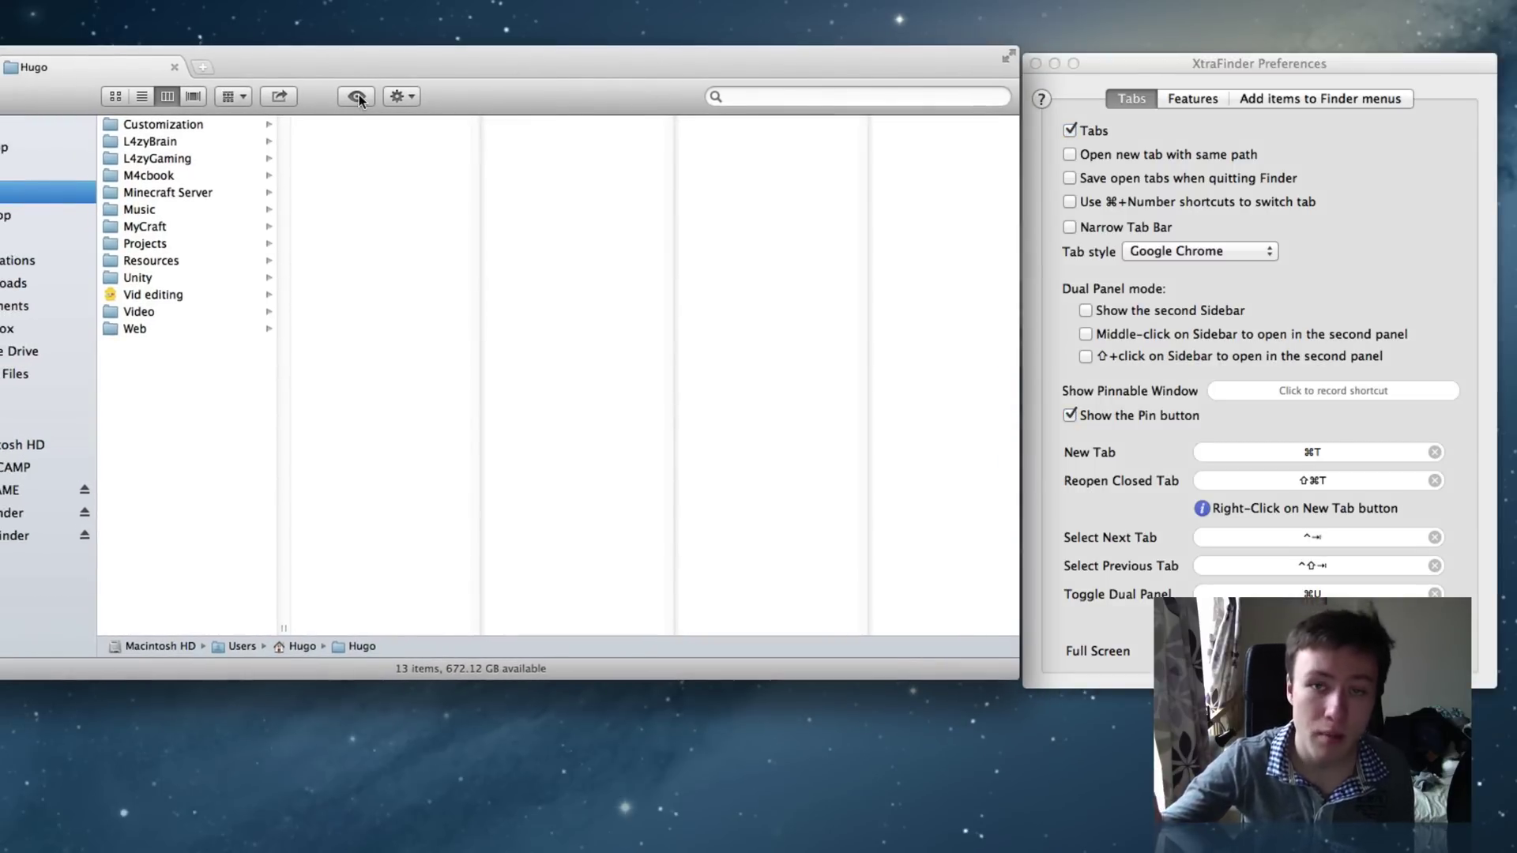
click(202, 67)
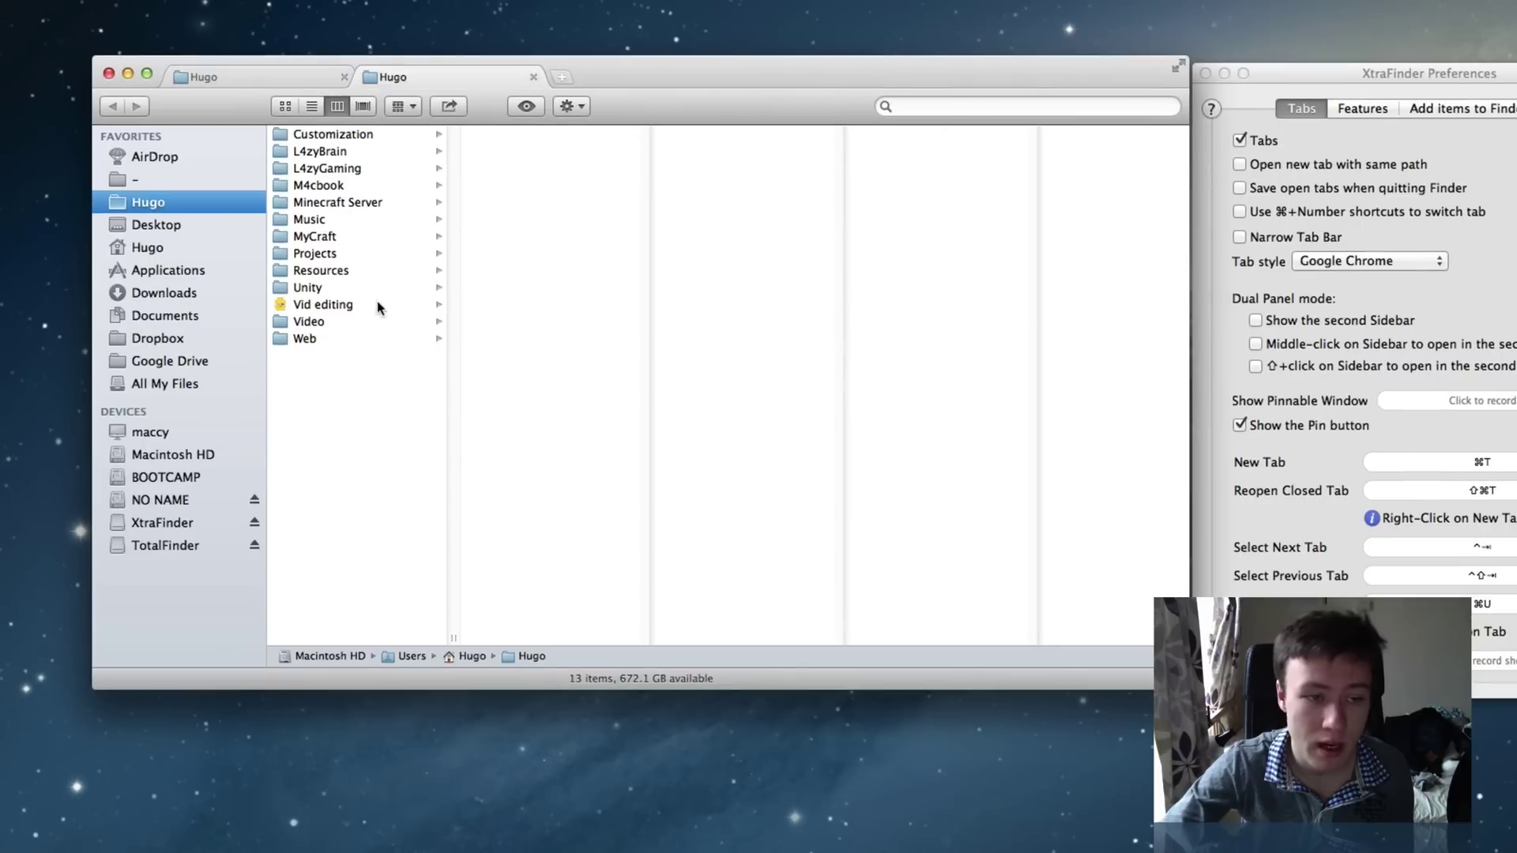
click(157, 225)
key(super+u)
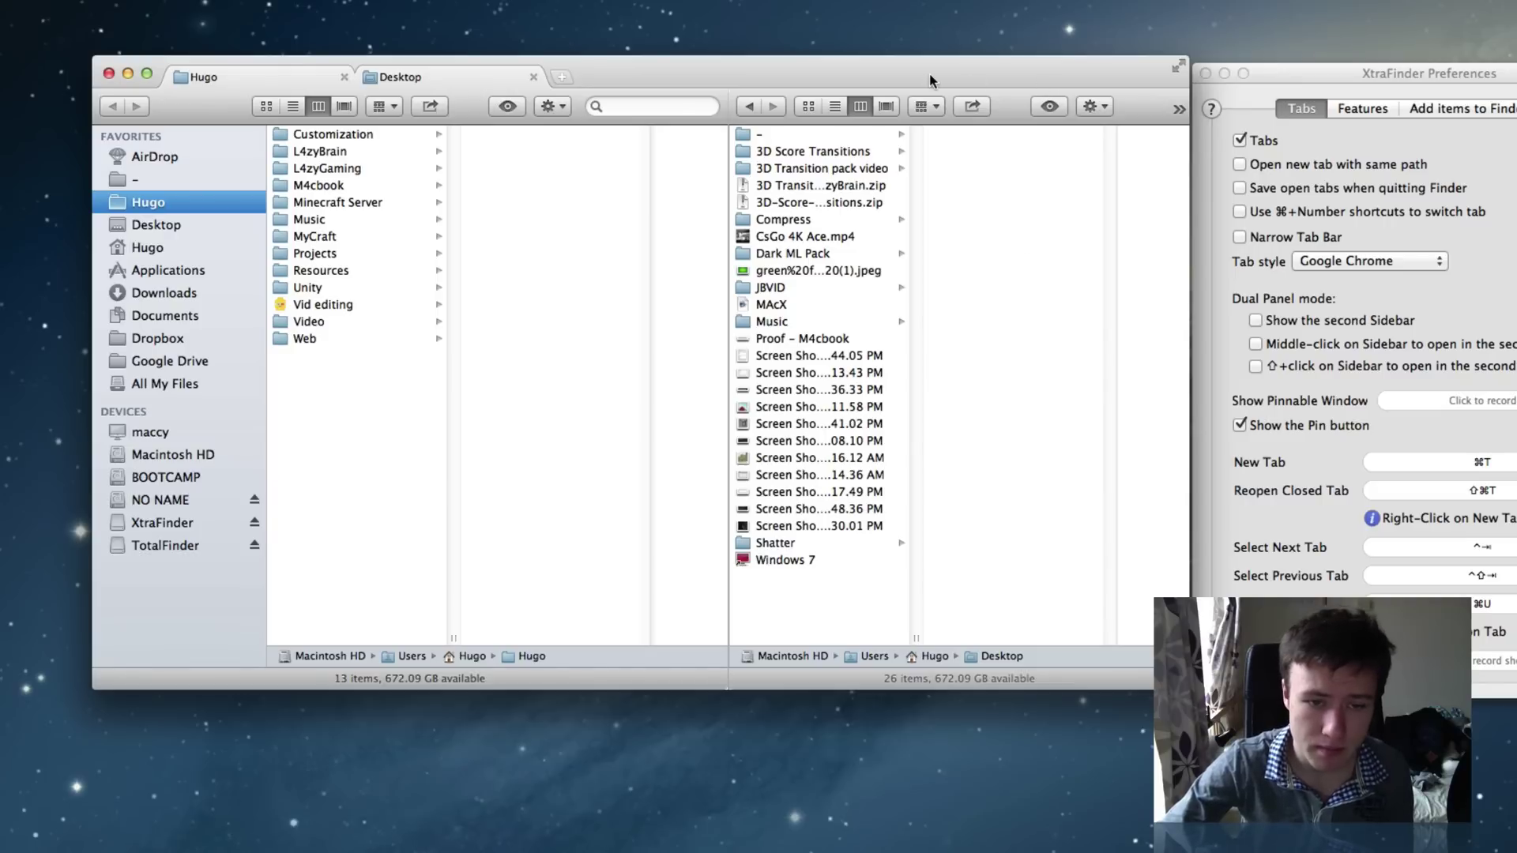
drag(931, 79, 904, 64)
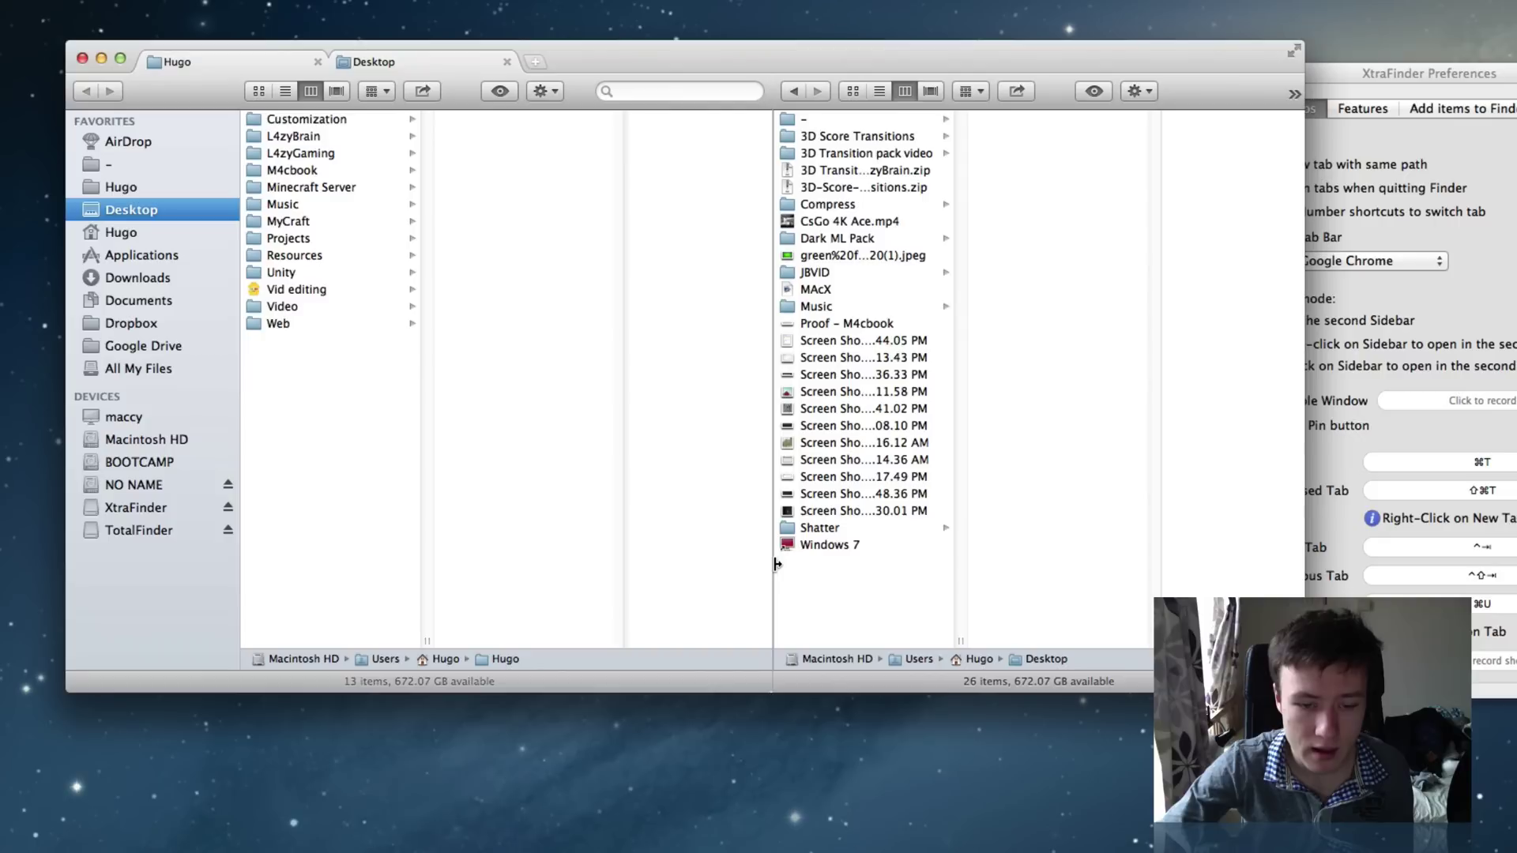
drag(777, 564, 951, 543)
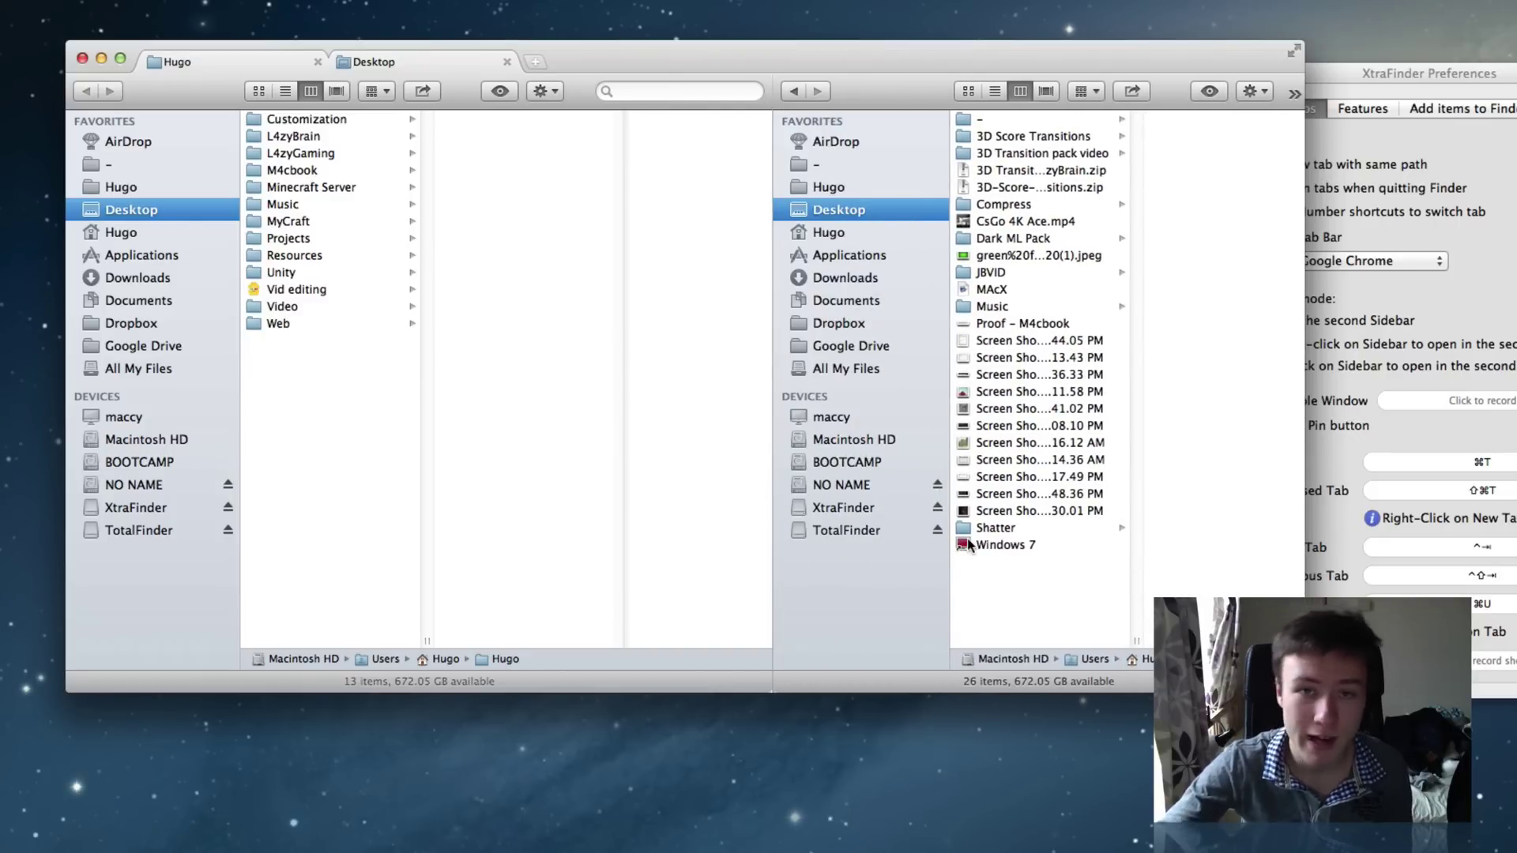
- Turn on Show the second Sidebar and re-split Hugo and Desktop into dual panels
click(1328, 321)
click(1286, 323)
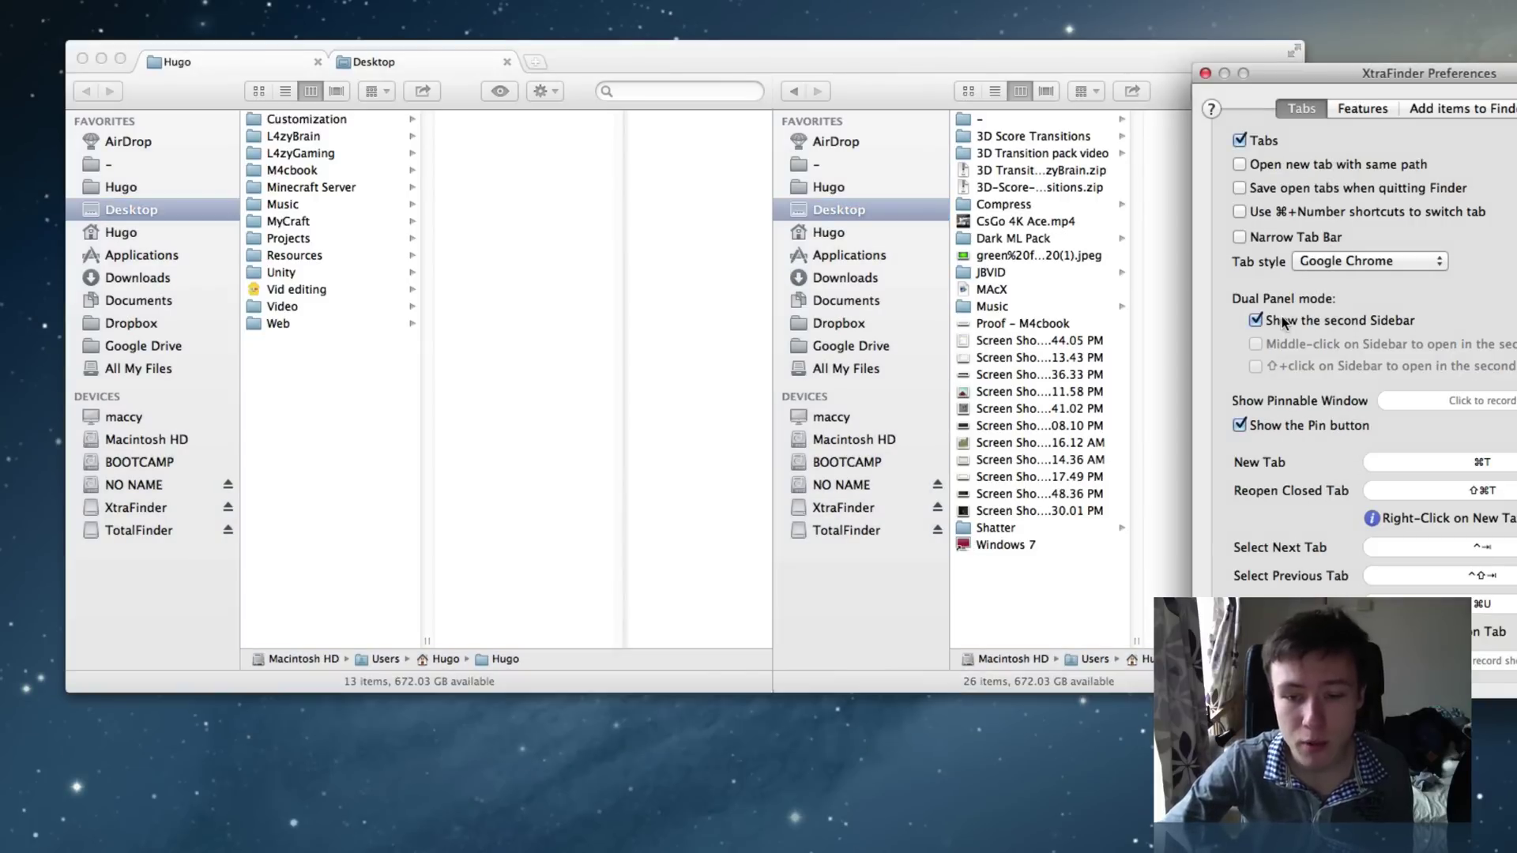
click(529, 79)
click(363, 60)
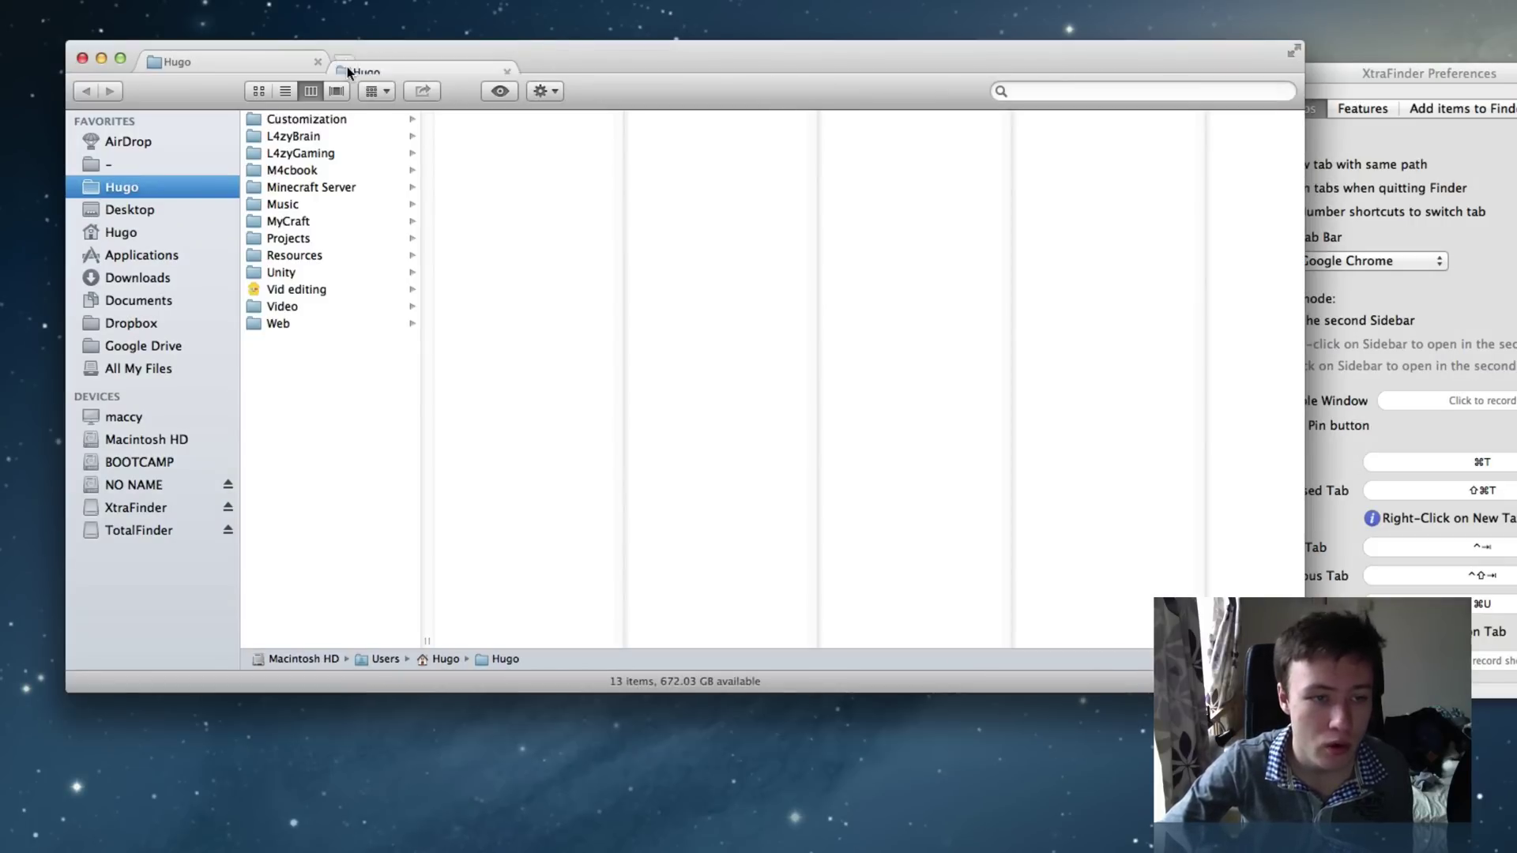
click(118, 210)
key(super+u)
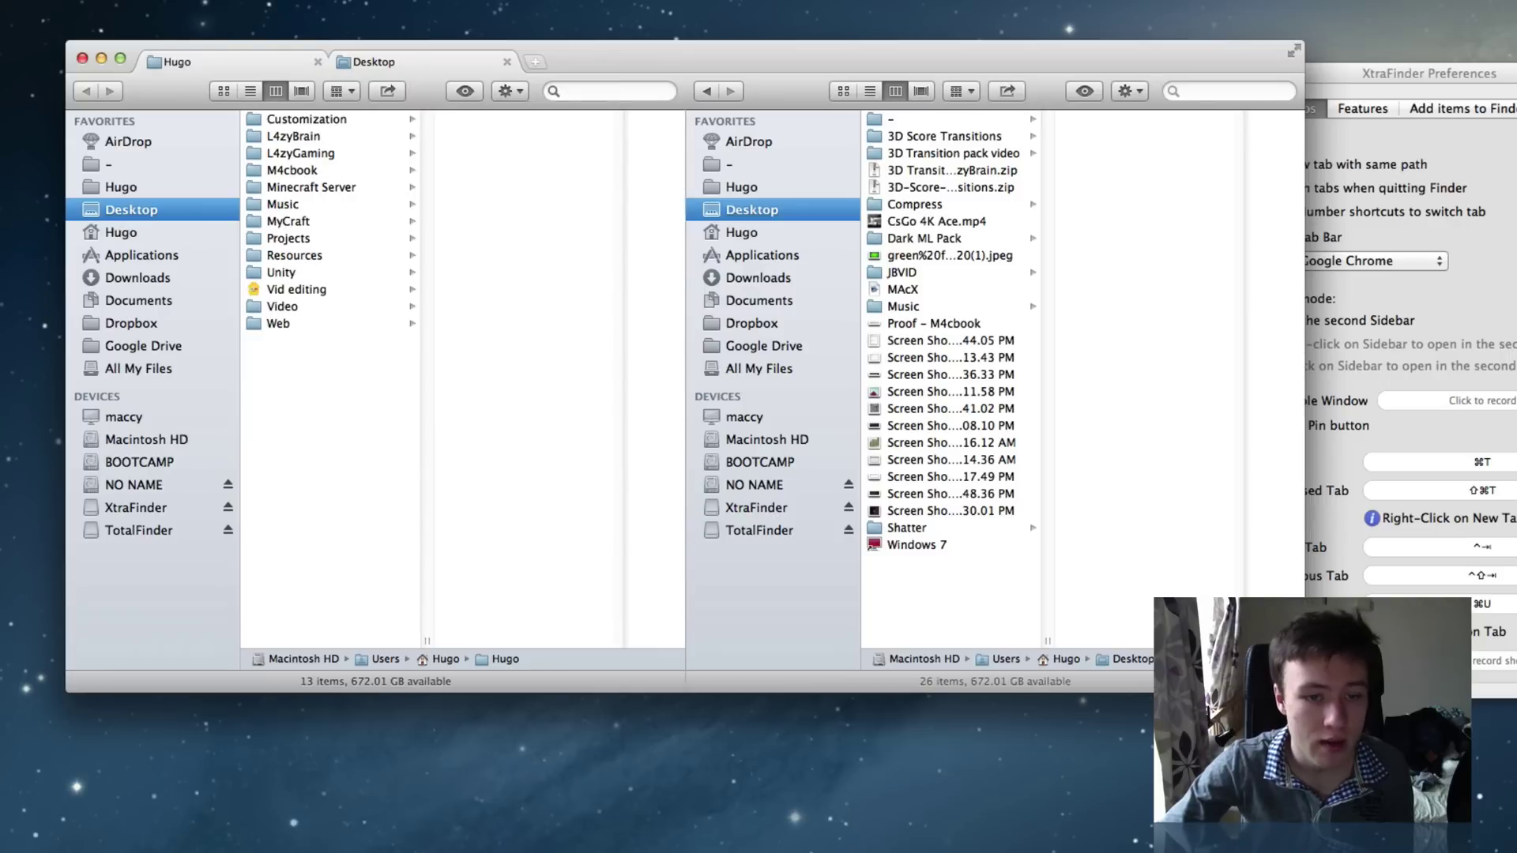
- Turn off the second sidebar option and raise the preferences to see more shortcuts
click(1239, 314)
click(1255, 320)
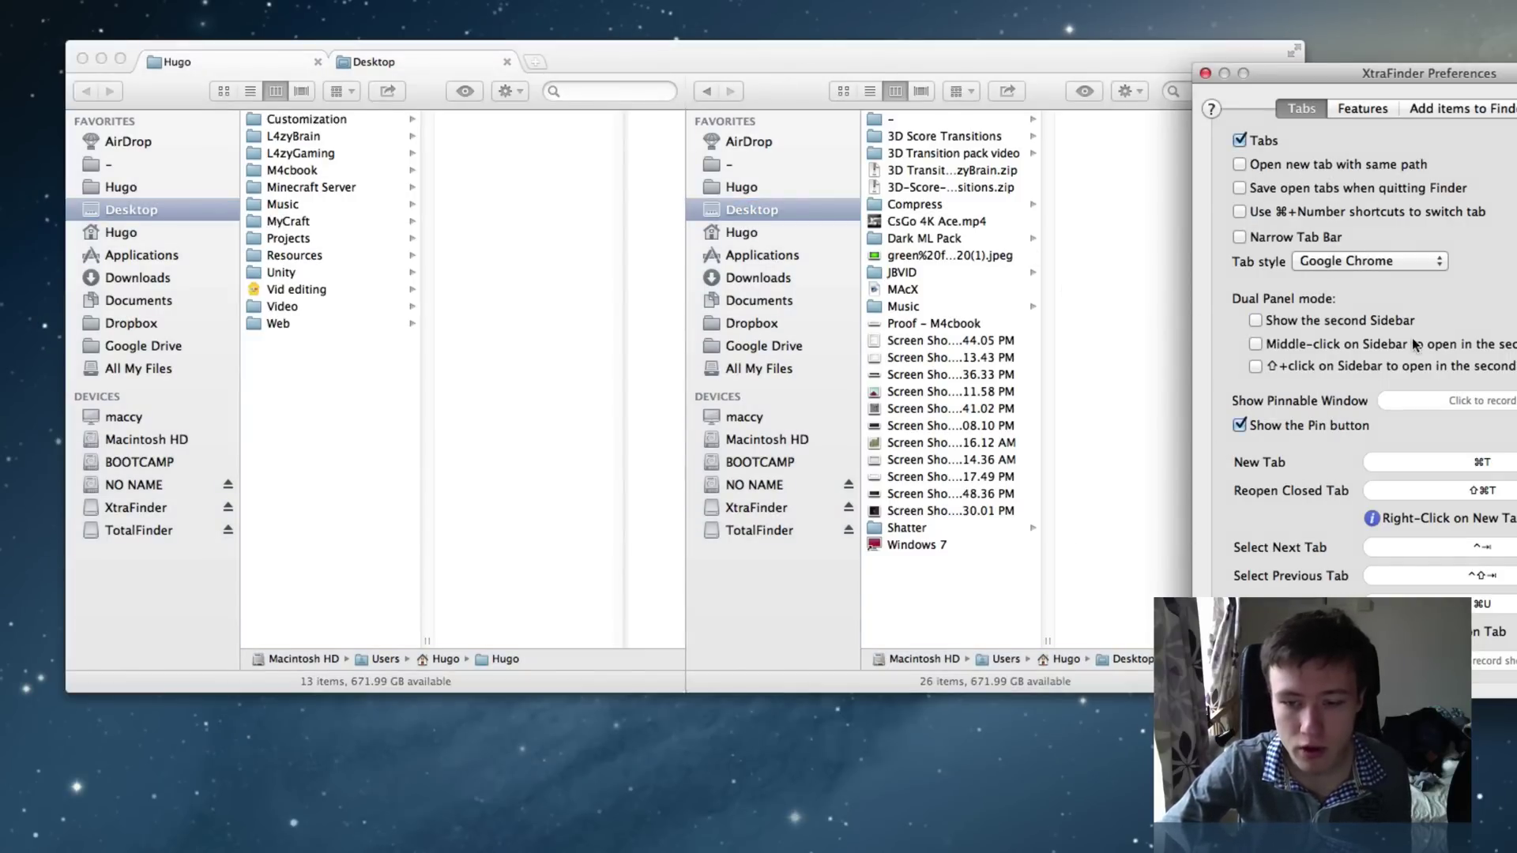
drag(1407, 71, 1406, 56)
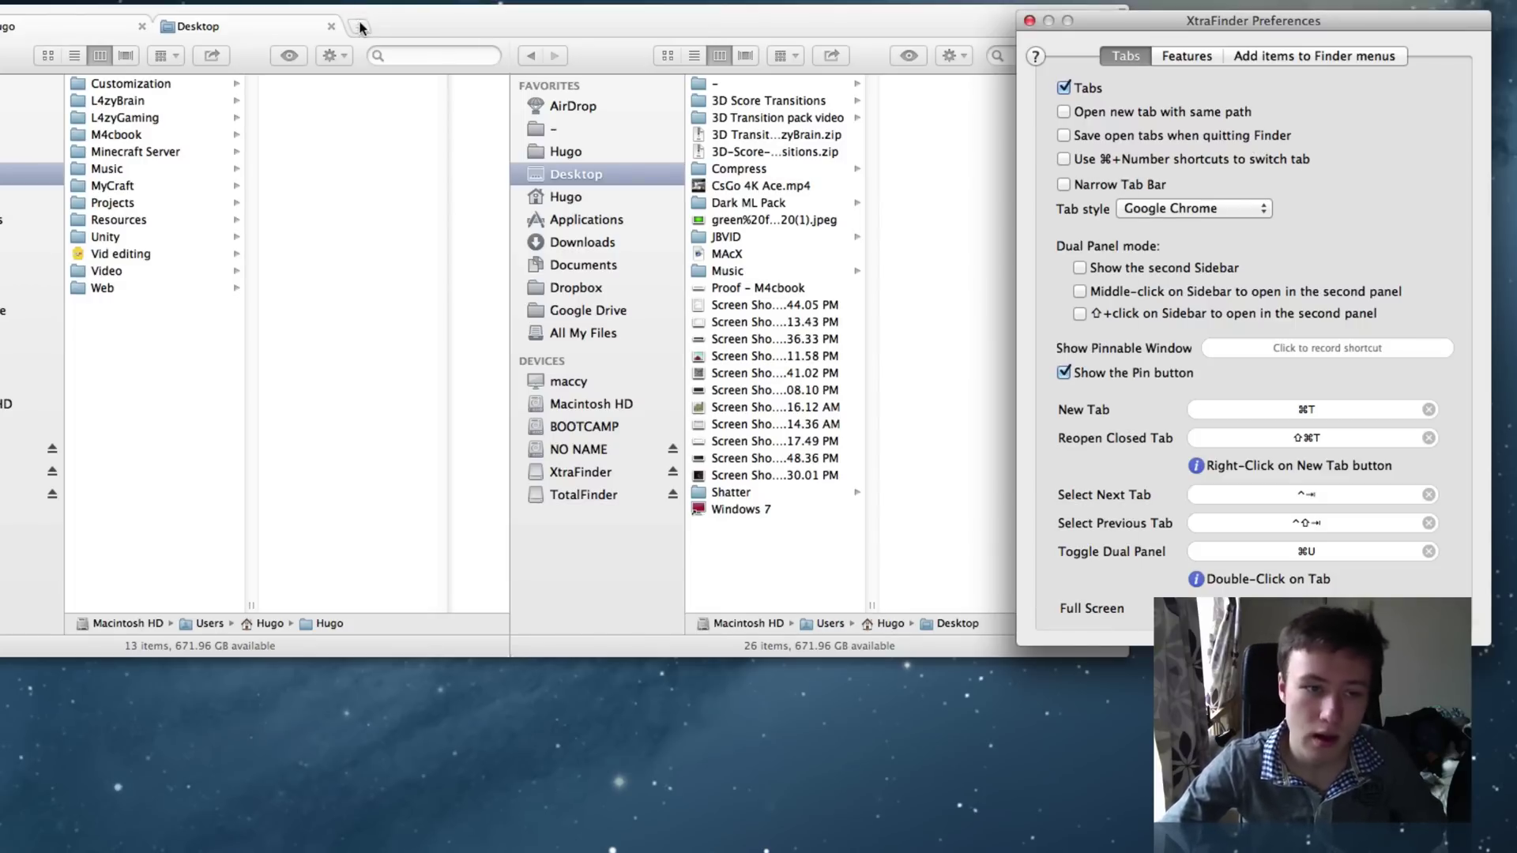
key(super+u)
key(super+t)
key(super+t)
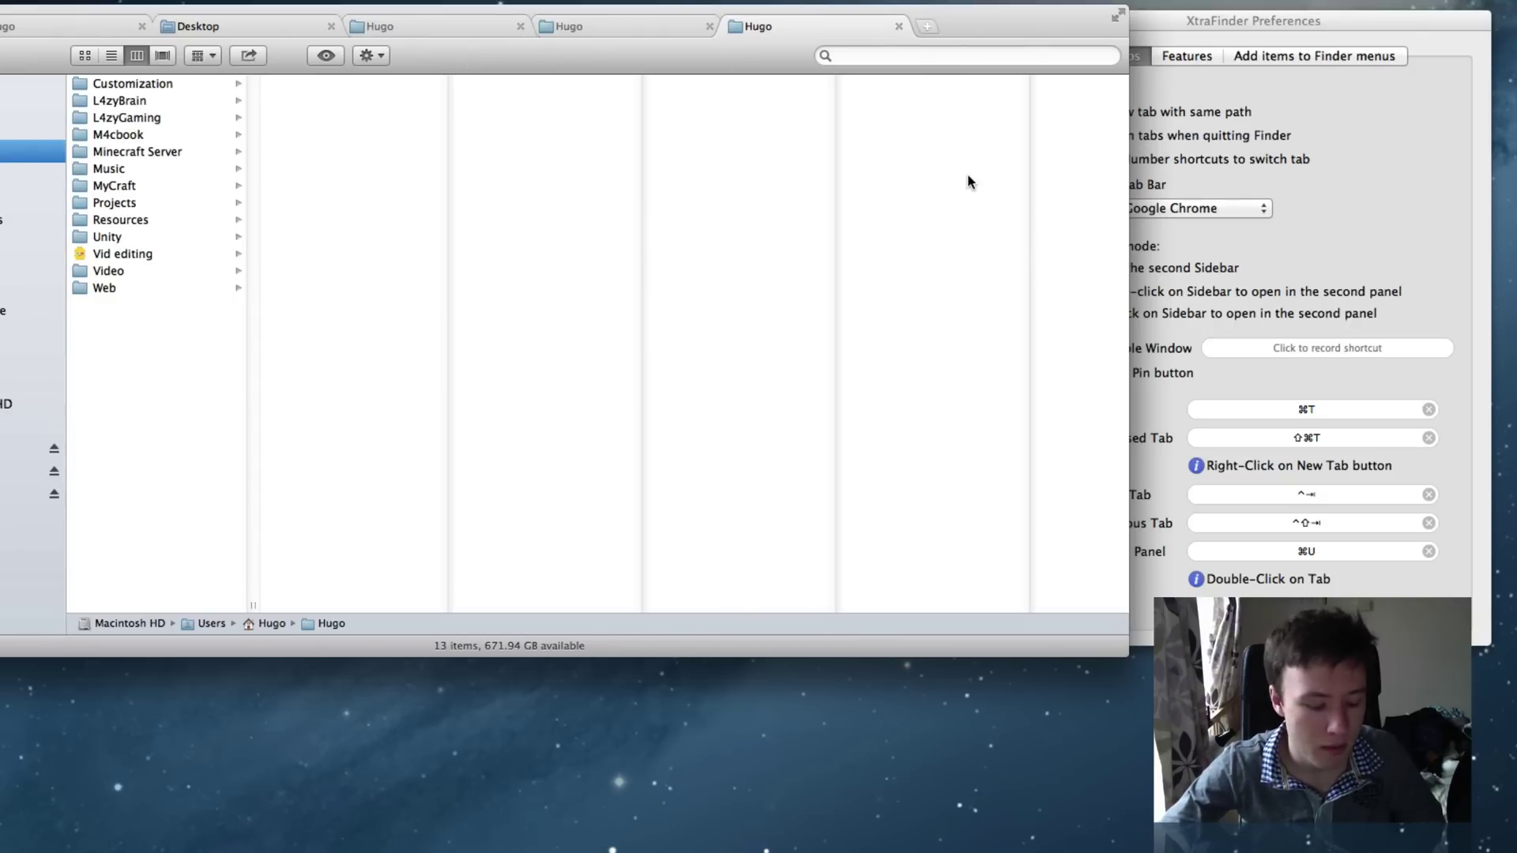
key(super+w)
key(super+w)
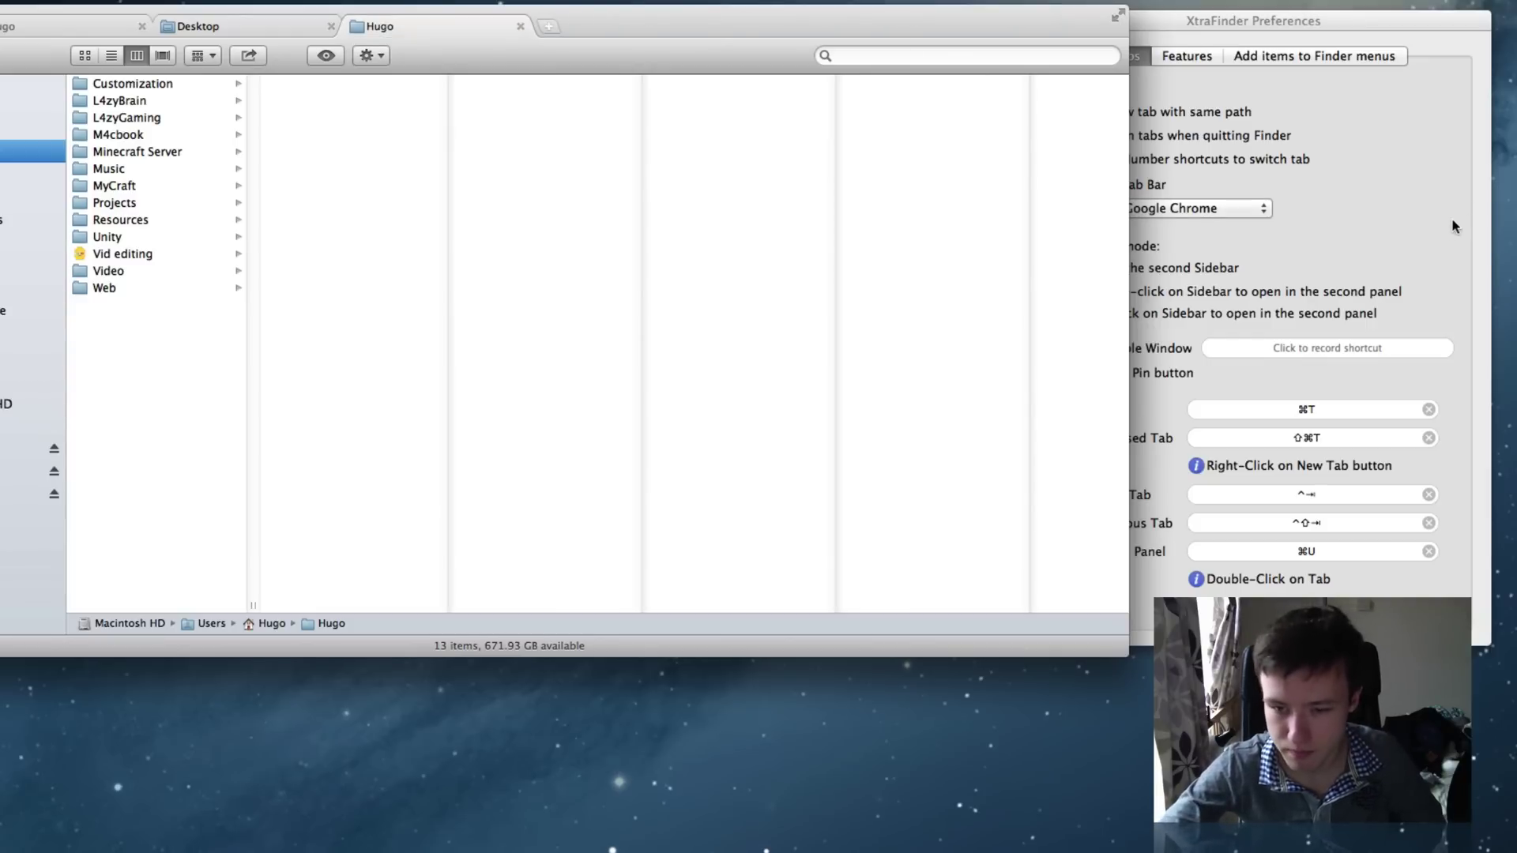
click(1375, 520)
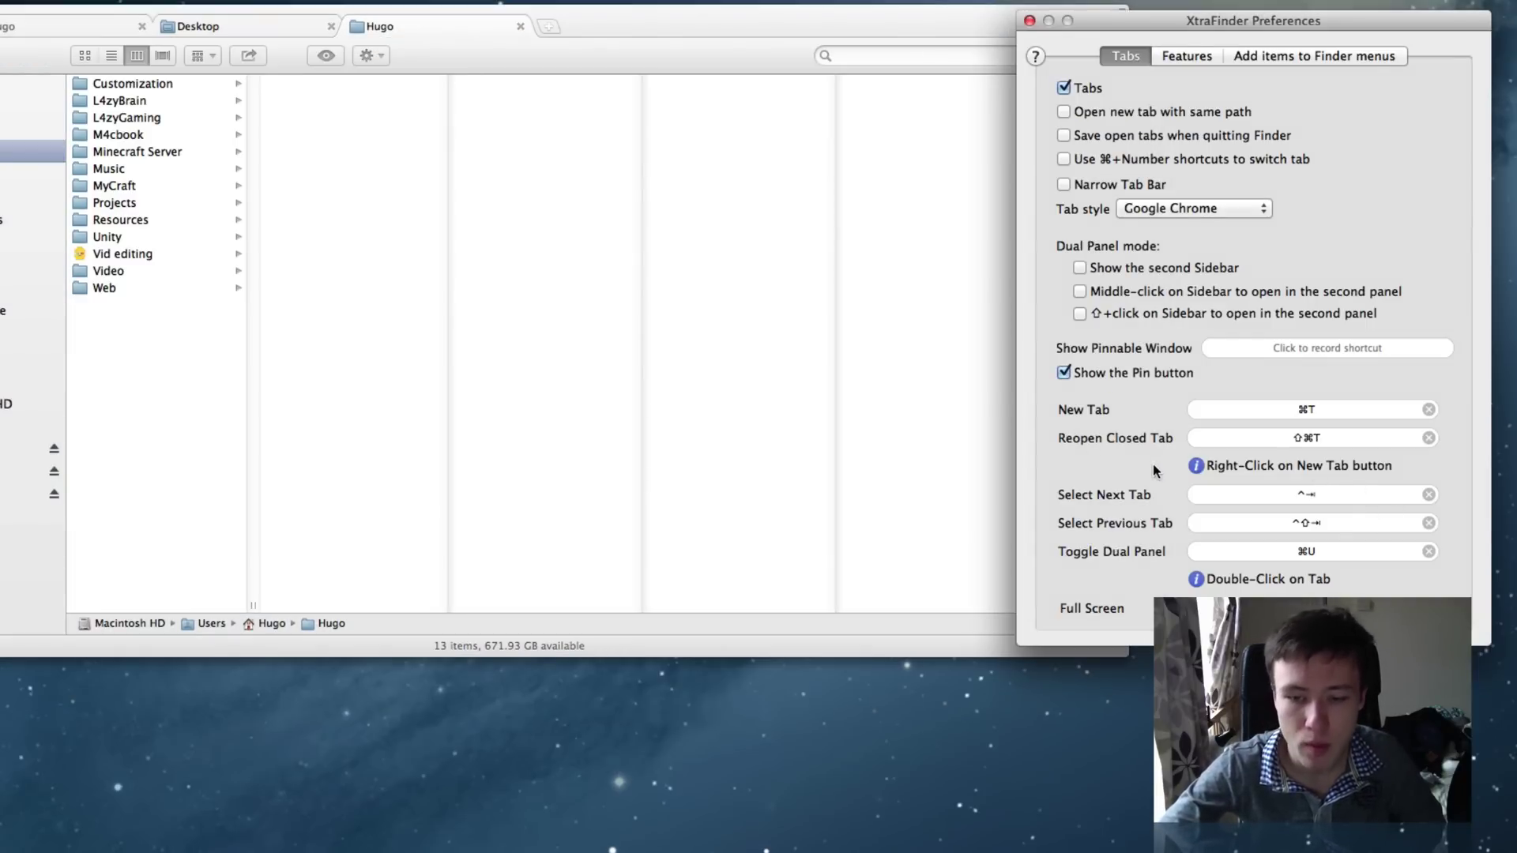
click(414, 31)
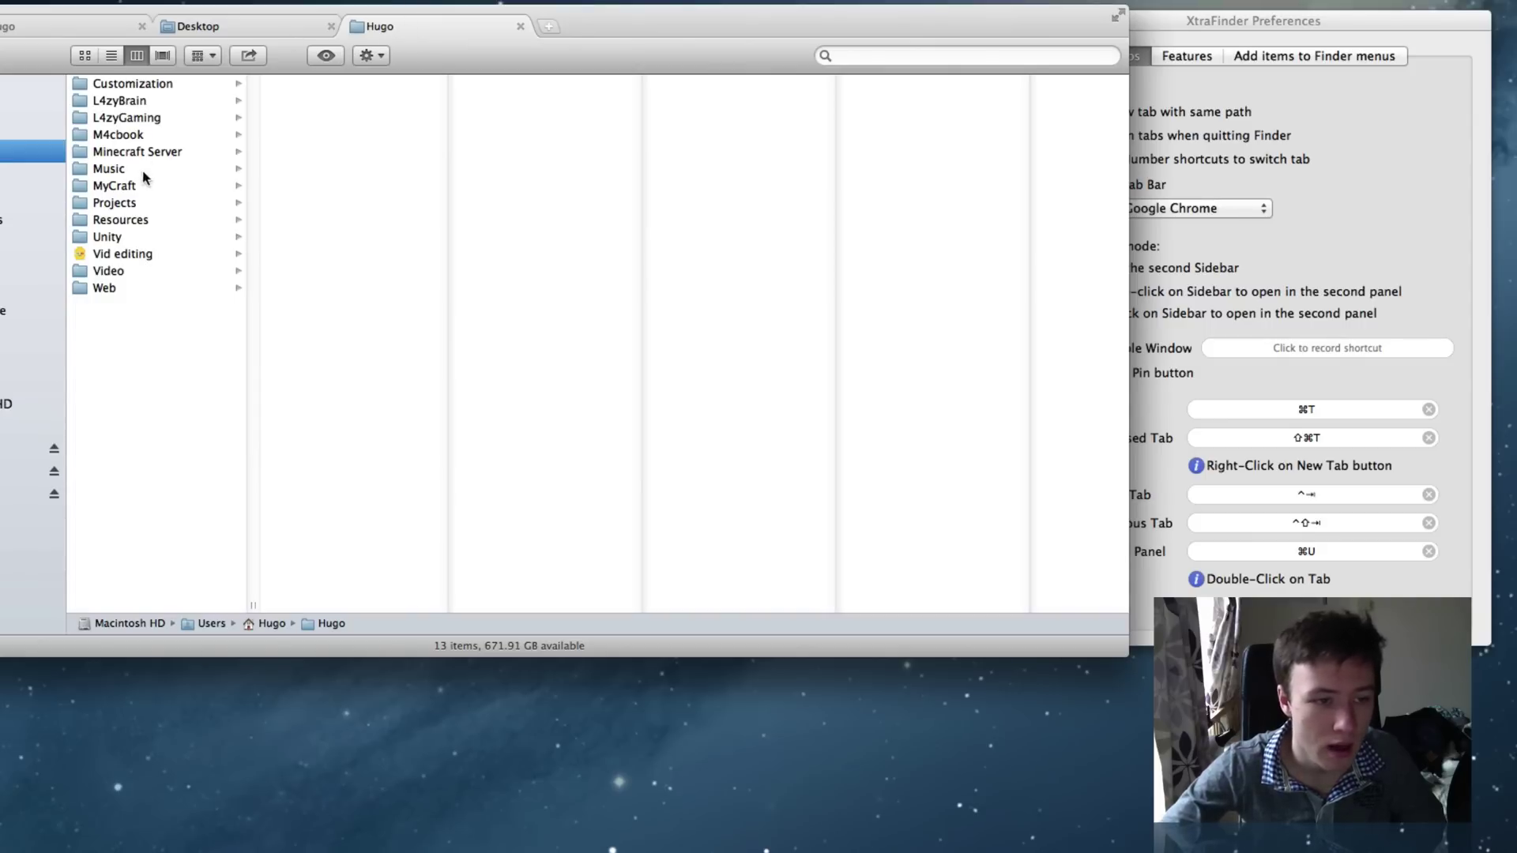
click(129, 203)
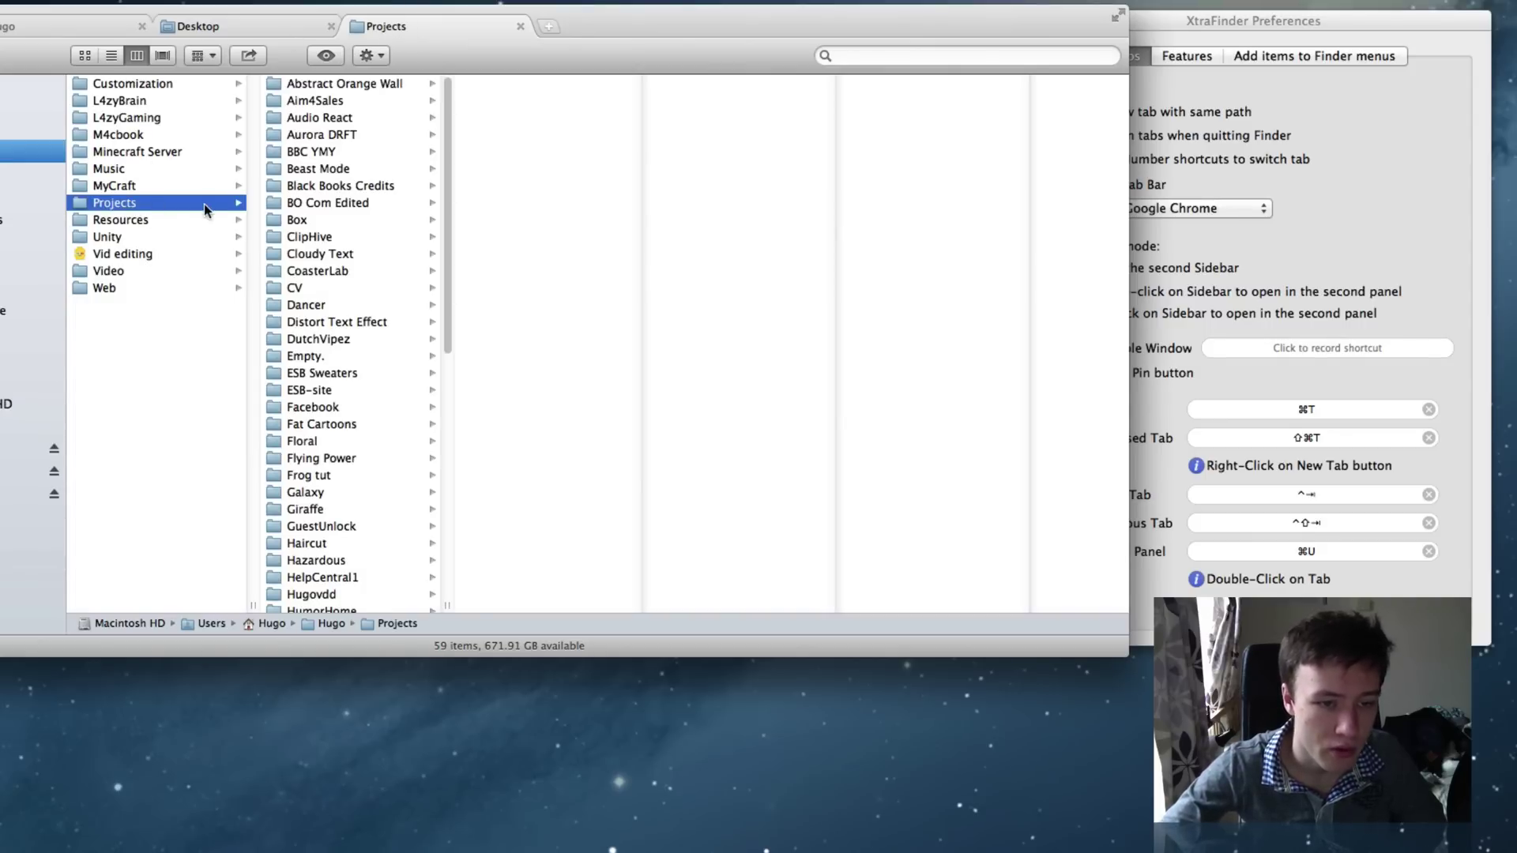
click(331, 186)
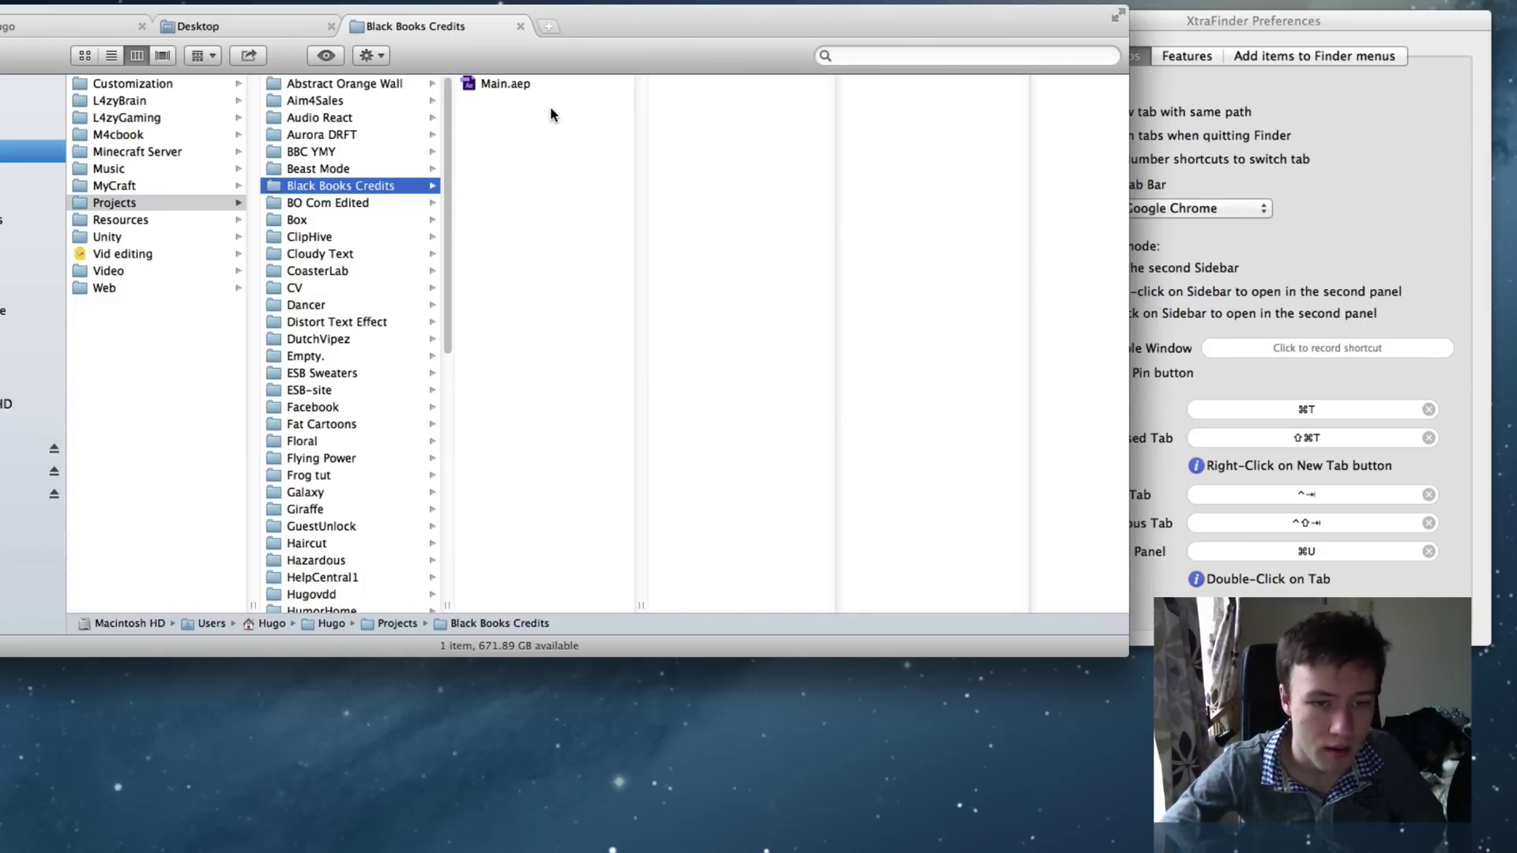
click(543, 85)
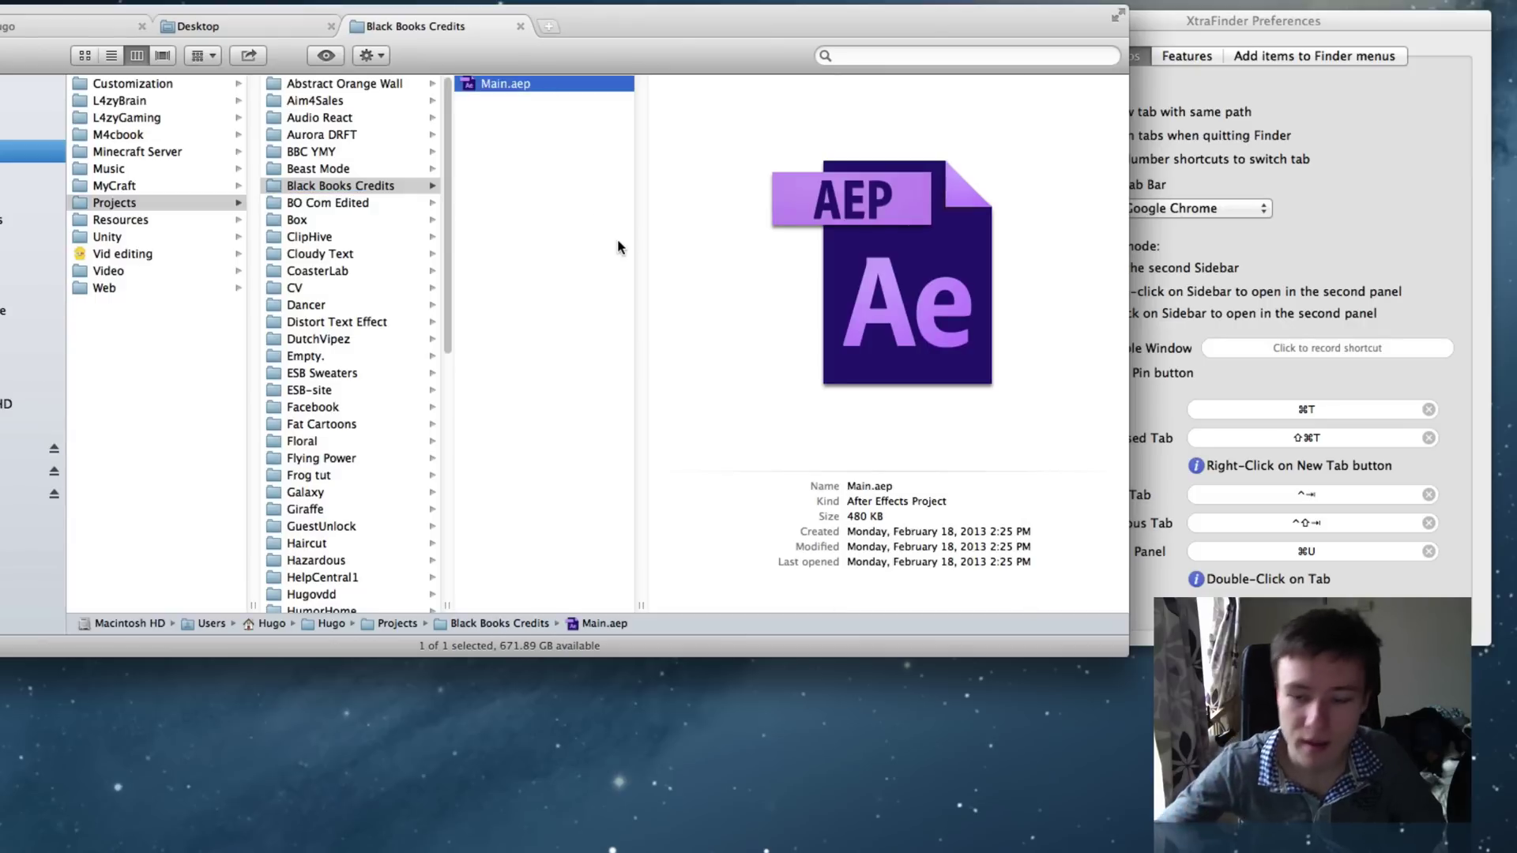
click(521, 26)
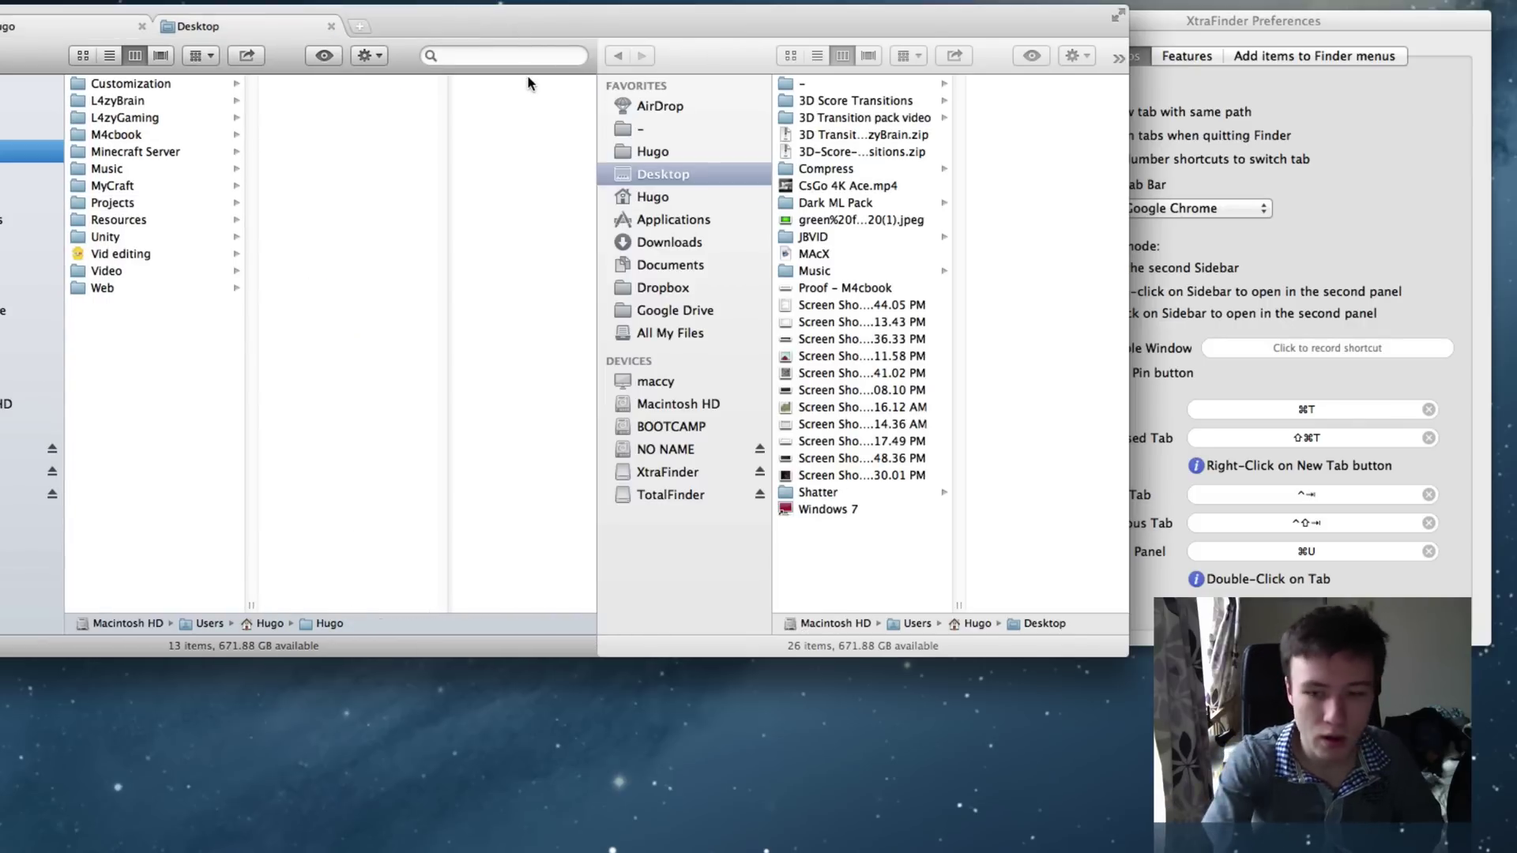
key(super+shift+t)
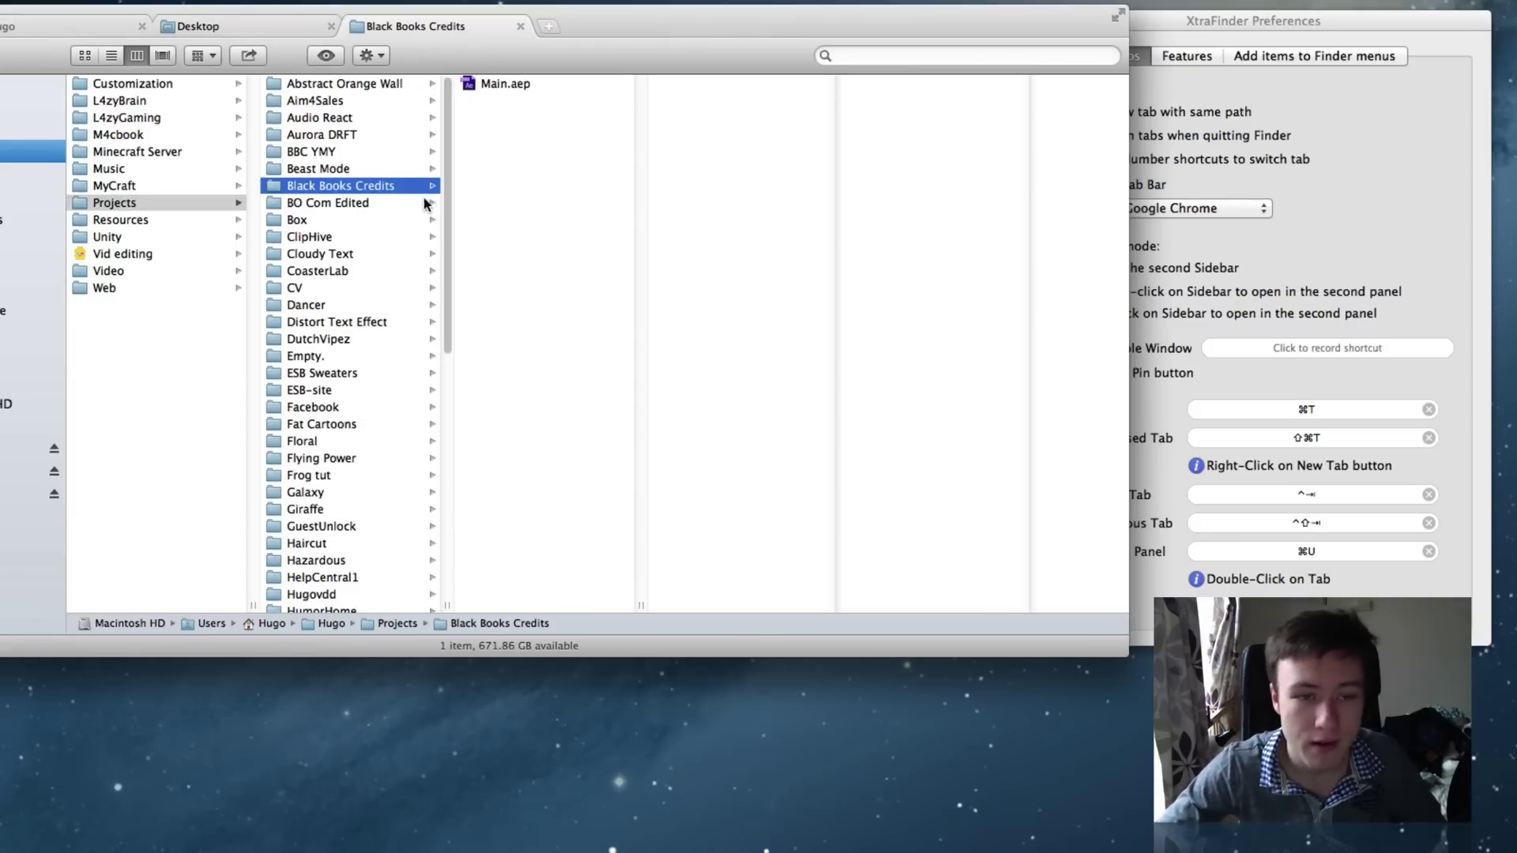
click(519, 27)
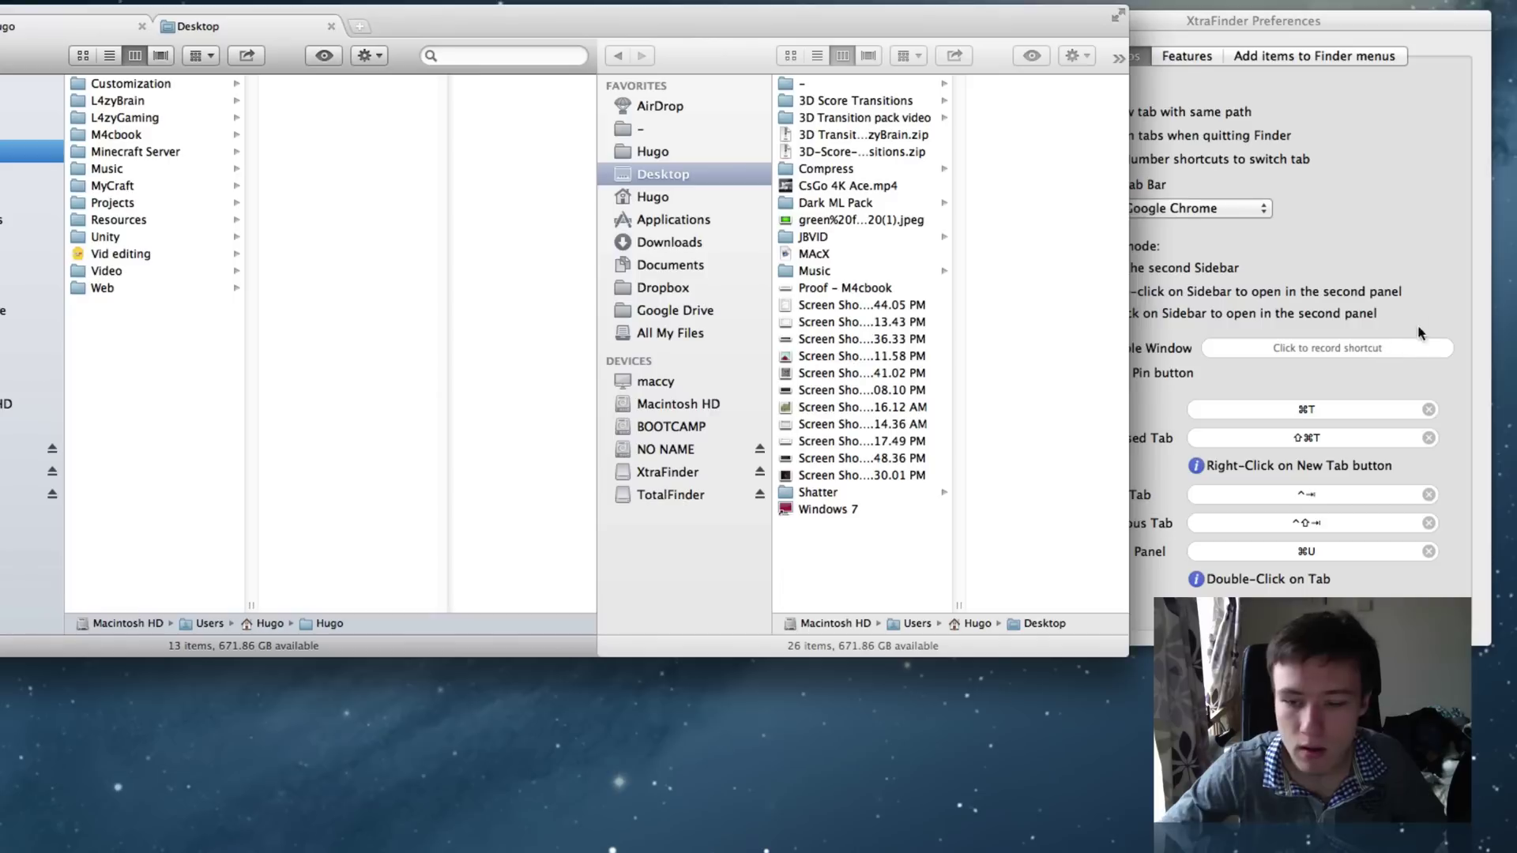
click(1207, 491)
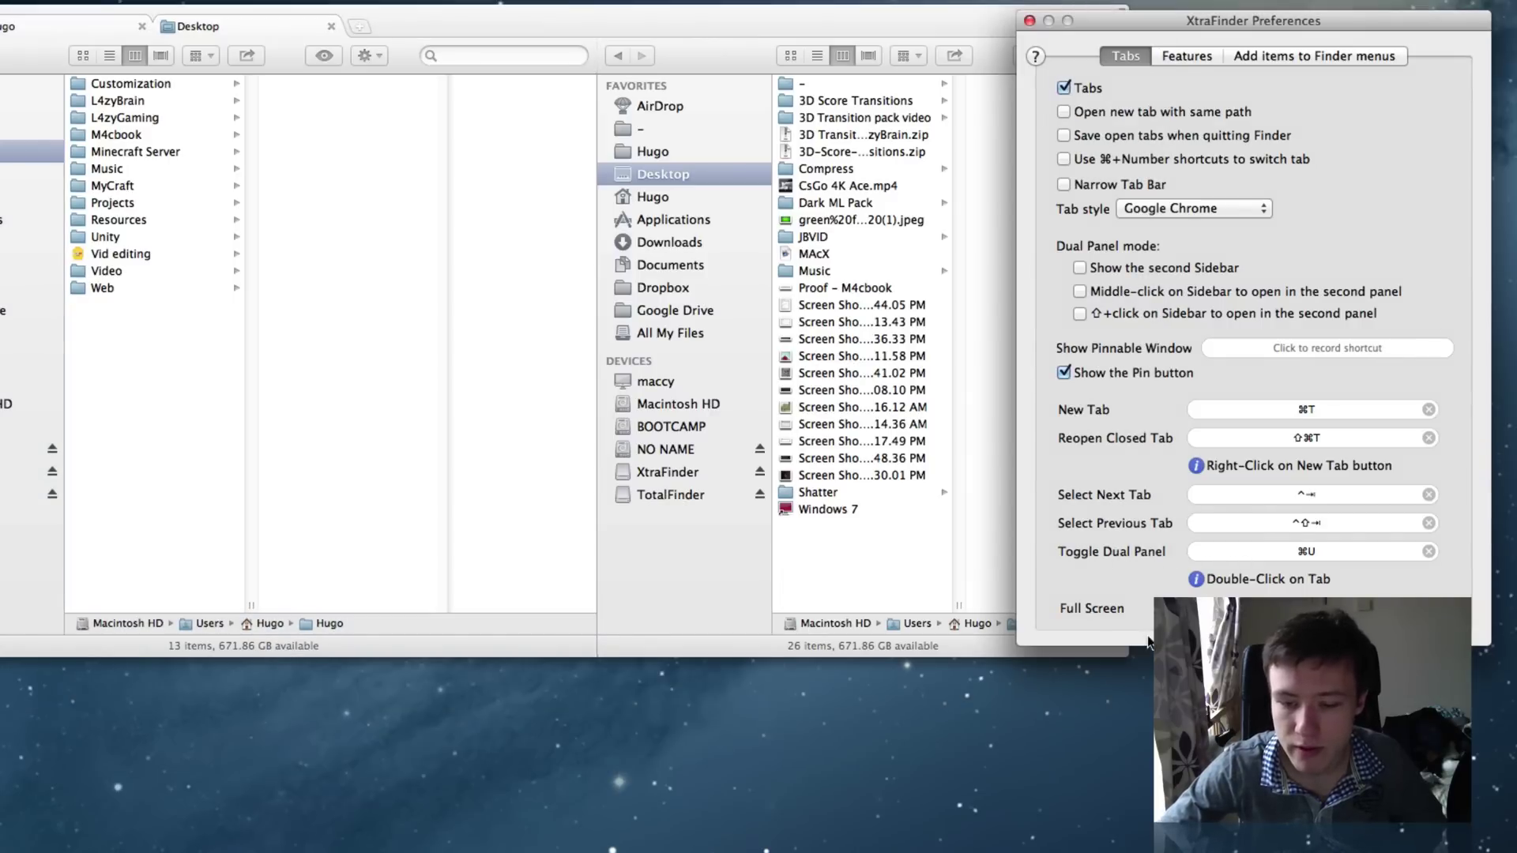
- Show the Features options and toggle Press Backspace to Go Back on and off
click(1180, 60)
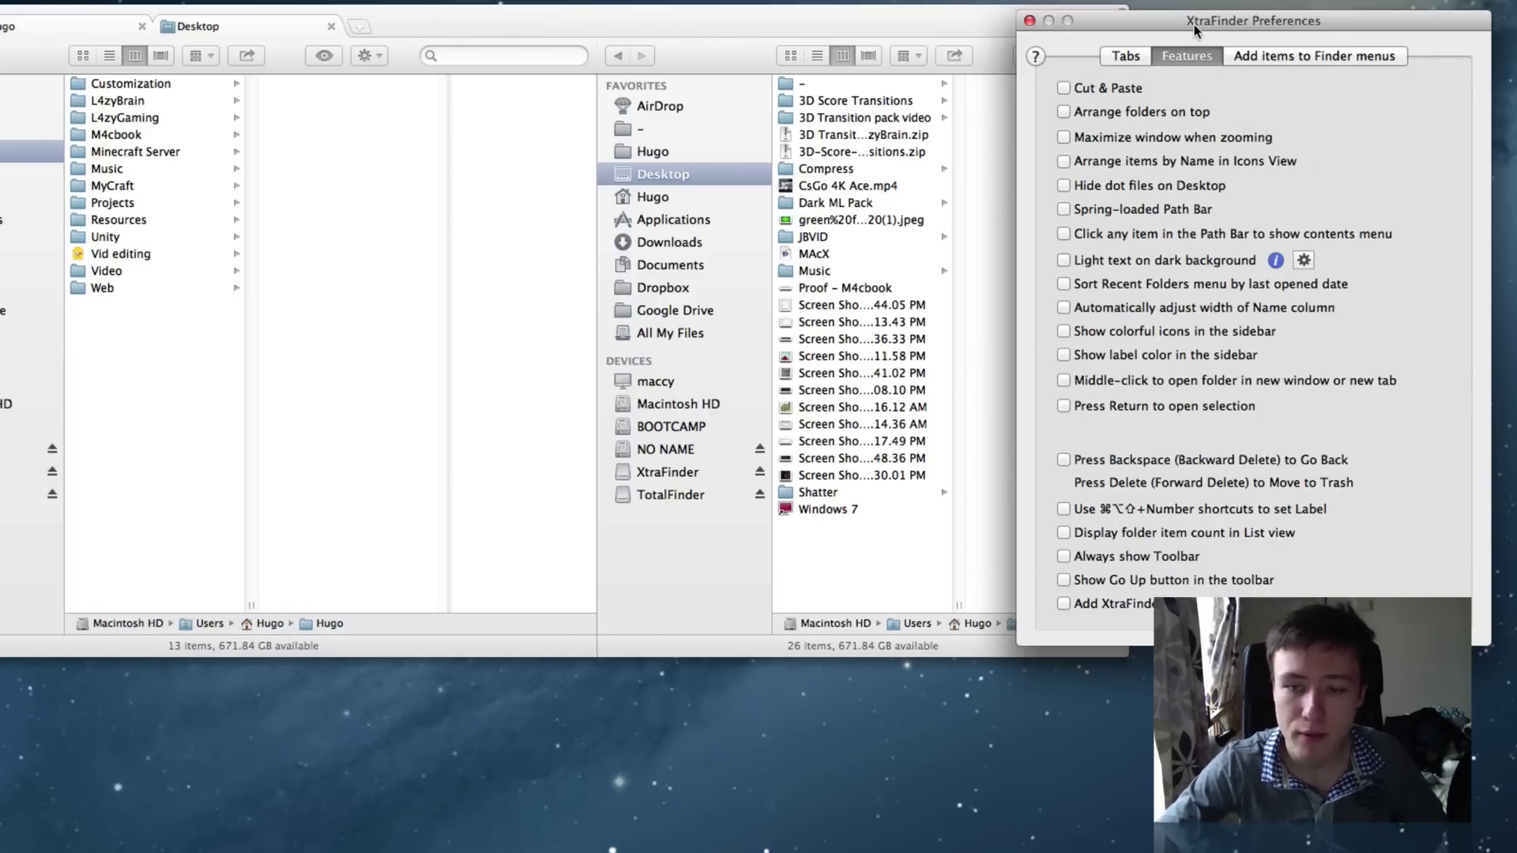
drag(1191, 24, 1171, 16)
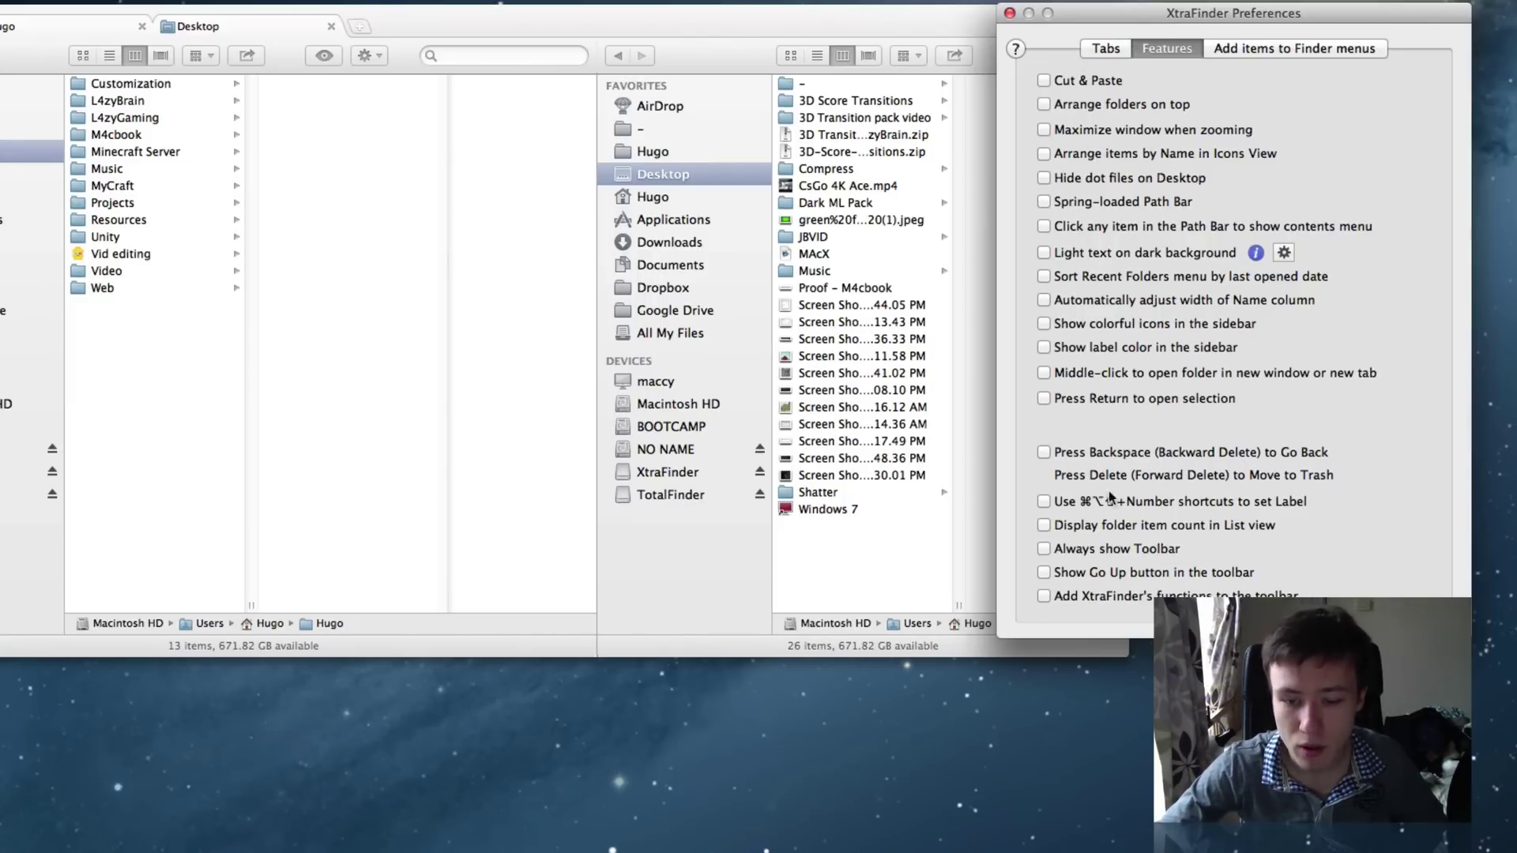
click(1044, 454)
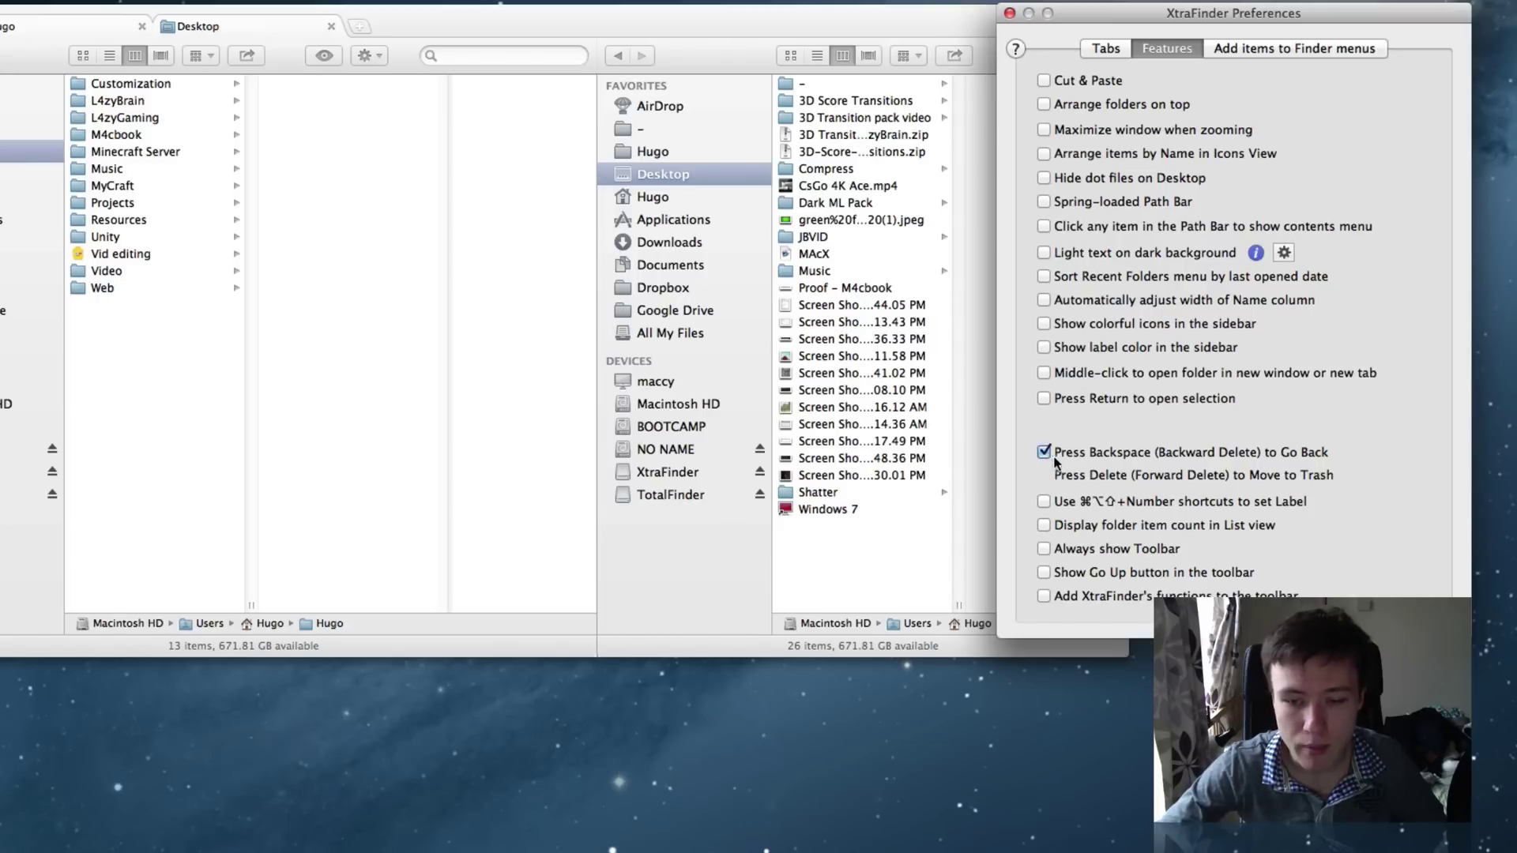
click(1096, 452)
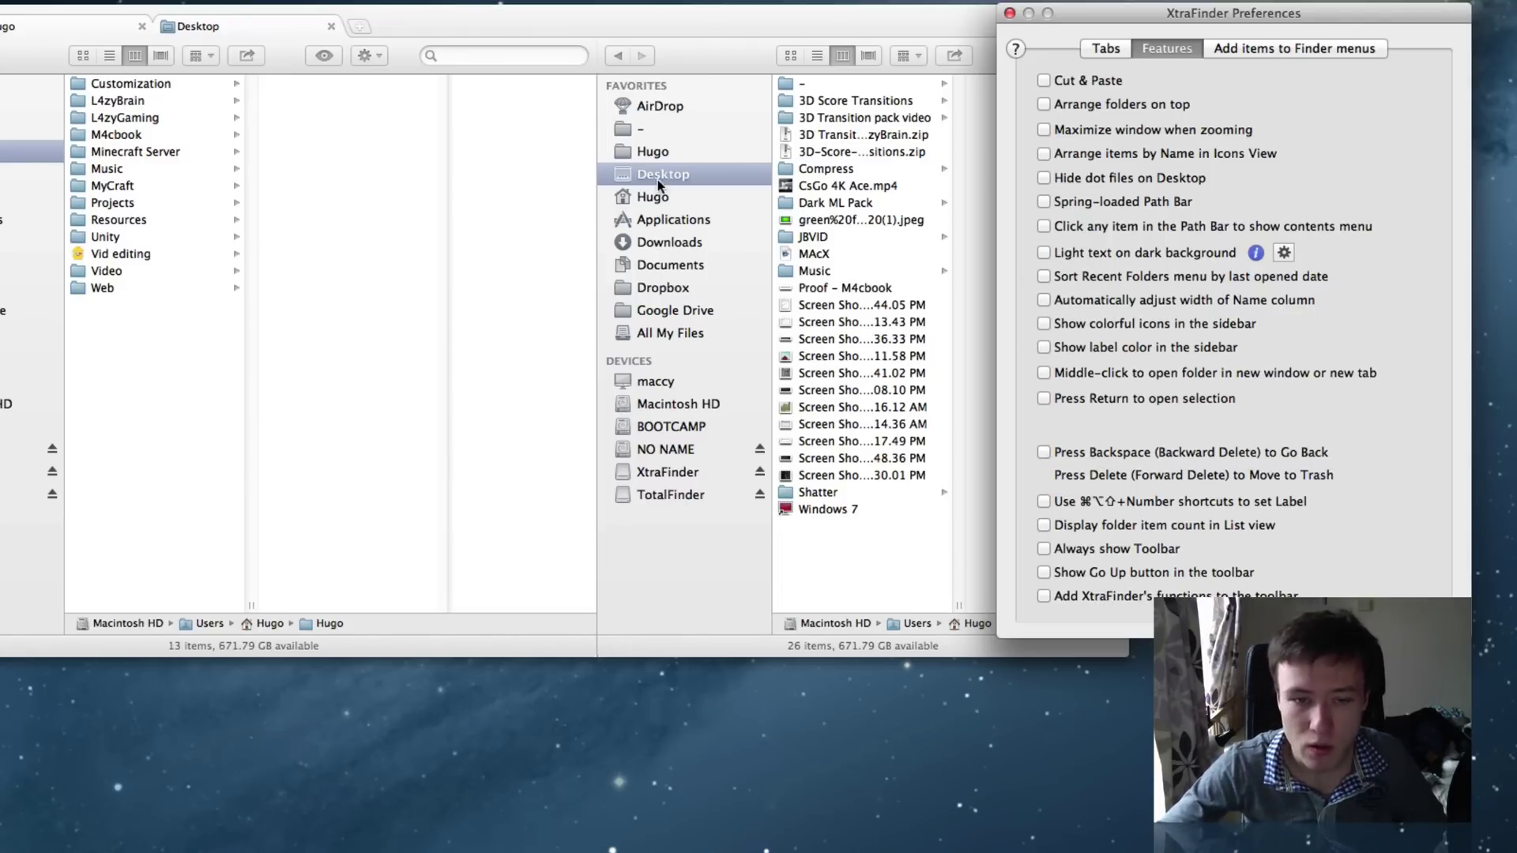
- Close the Desktop tab and make the Finder window narrower, moved right
click(331, 26)
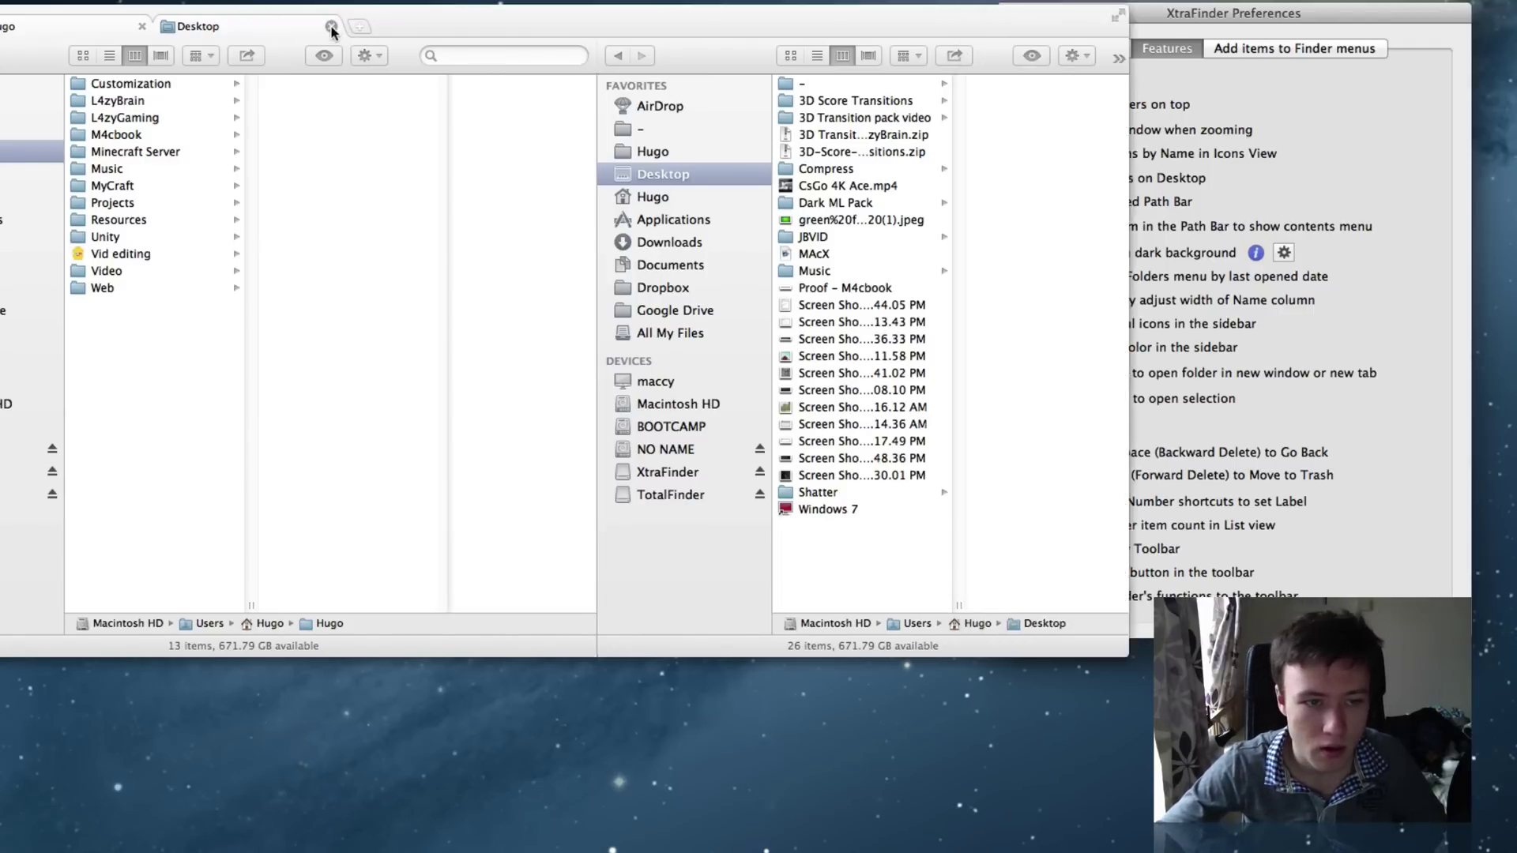
drag(1128, 199, 581, 36)
drag(389, 11, 777, 35)
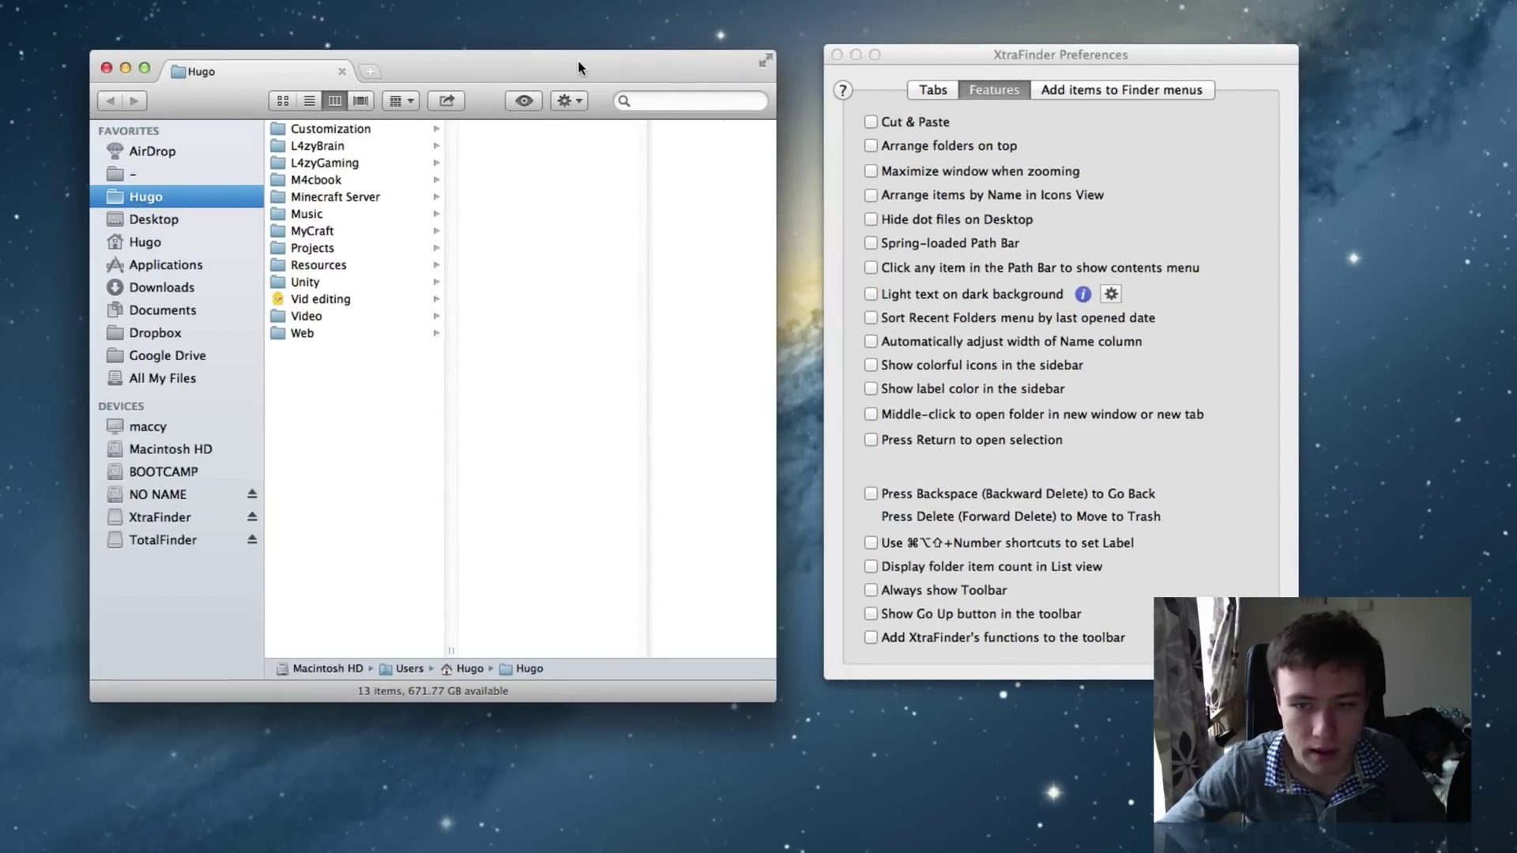
- Enable Light text on dark background with a black background and white text colour
click(947, 295)
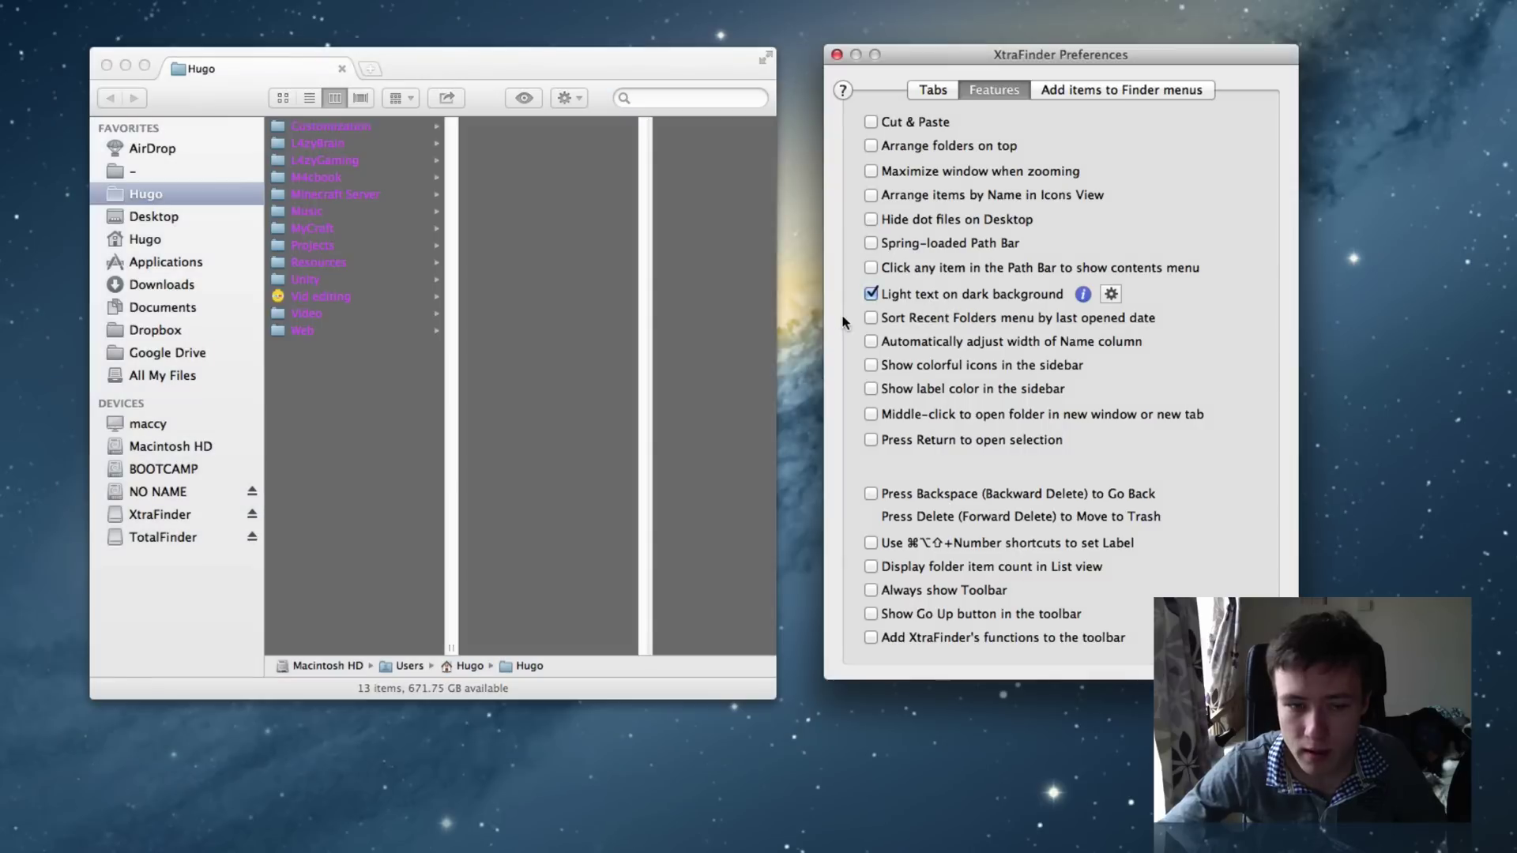
click(1111, 296)
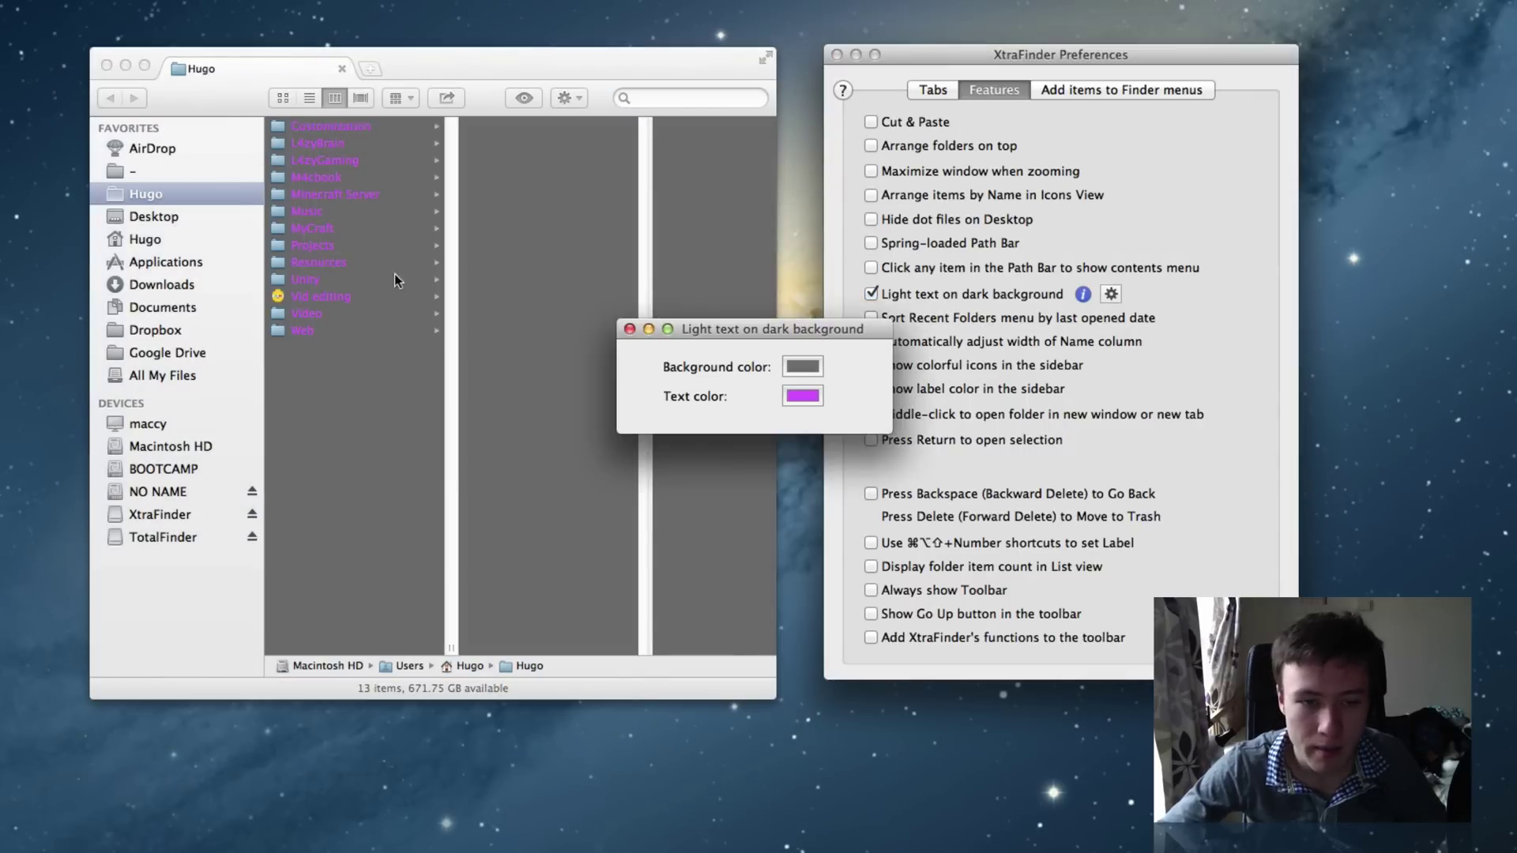
click(800, 368)
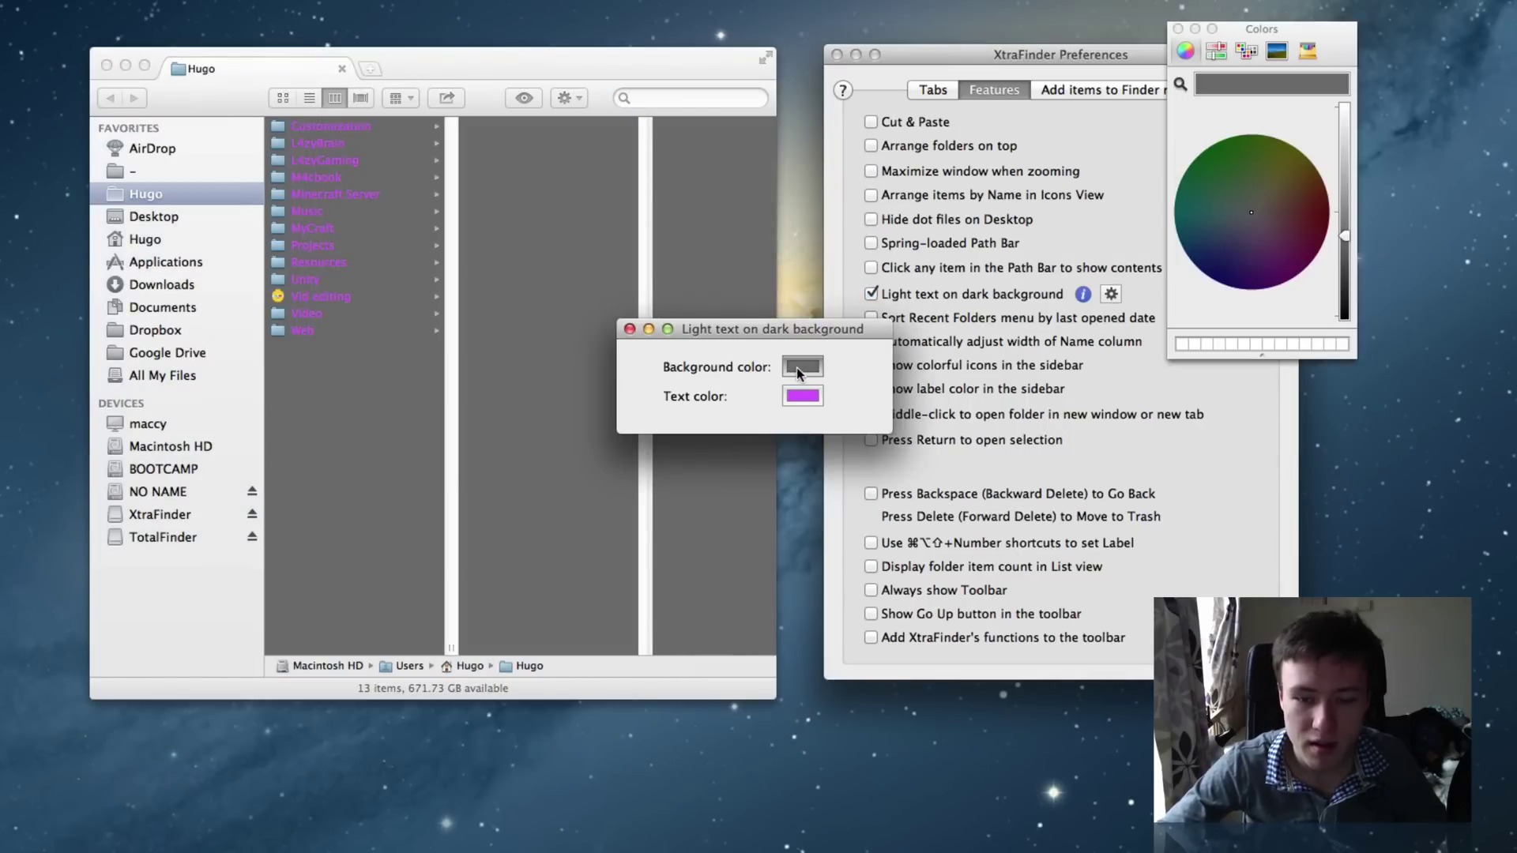
click(1344, 316)
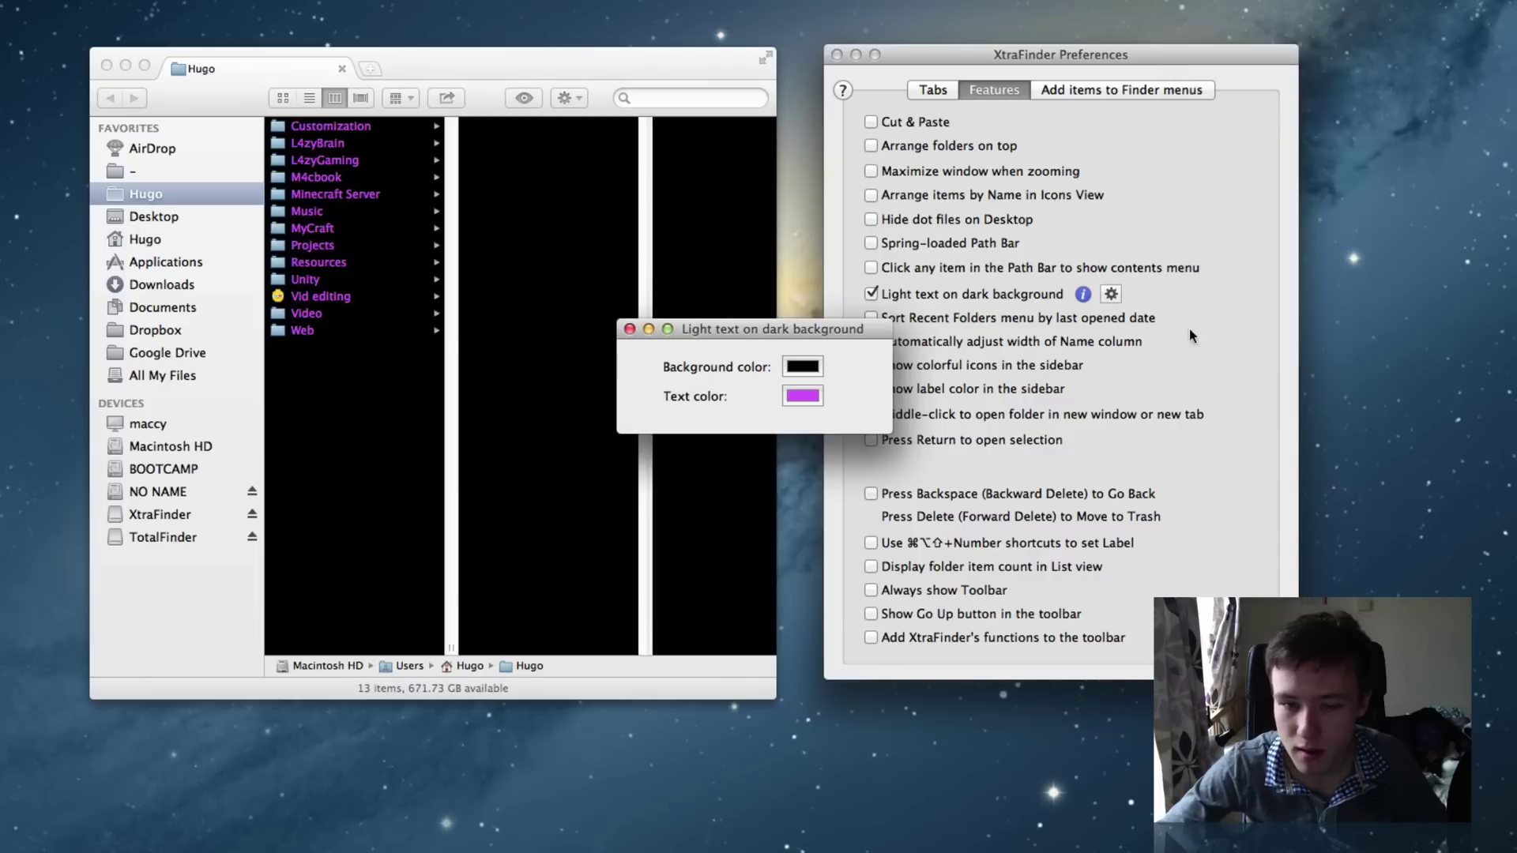
click(799, 395)
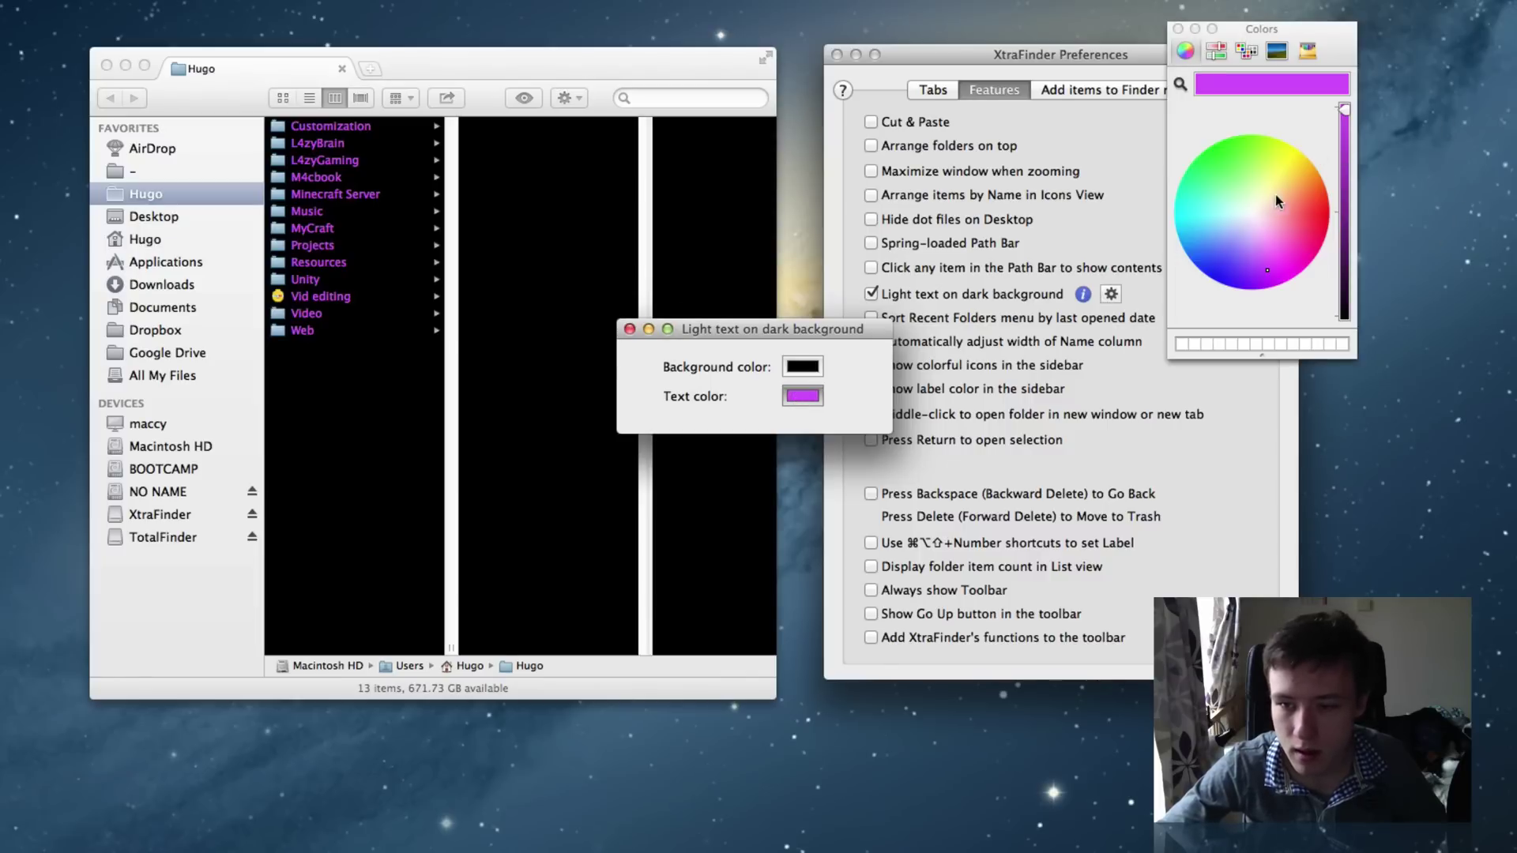
click(1254, 218)
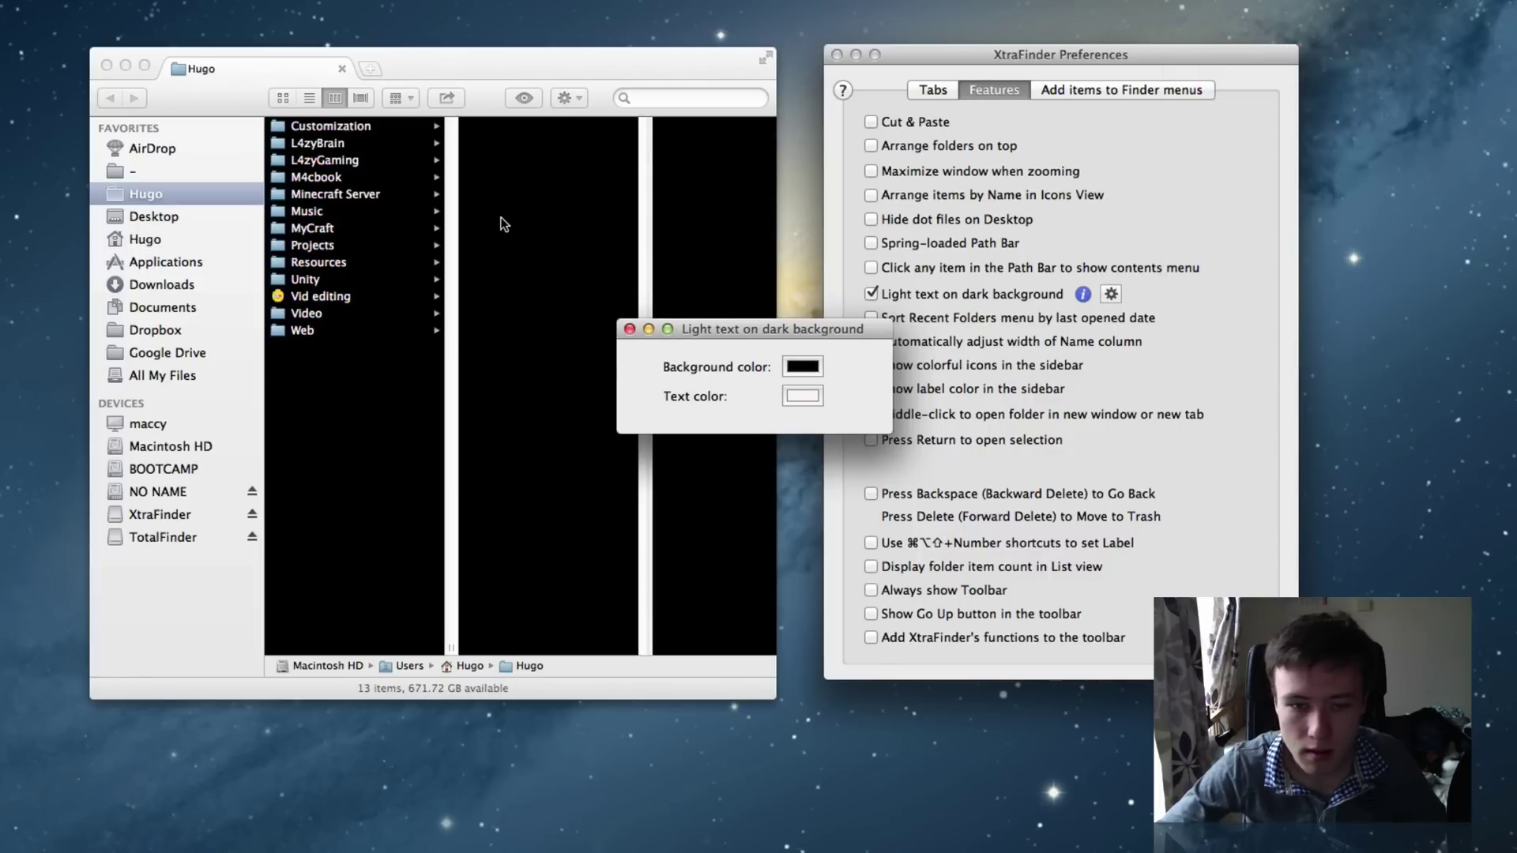
drag(517, 53, 472, 43)
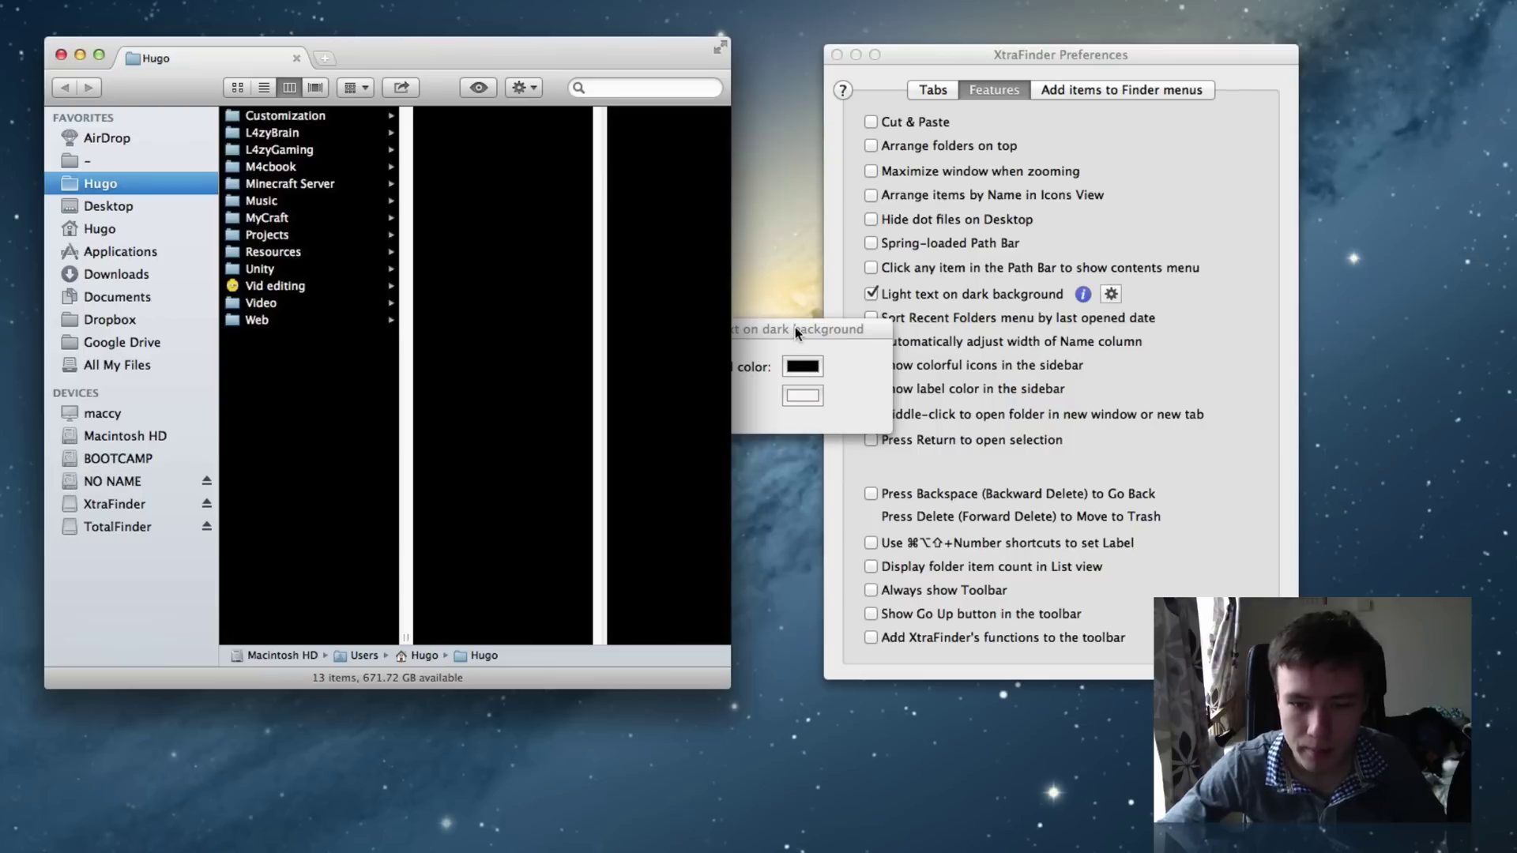
drag(795, 327, 920, 311)
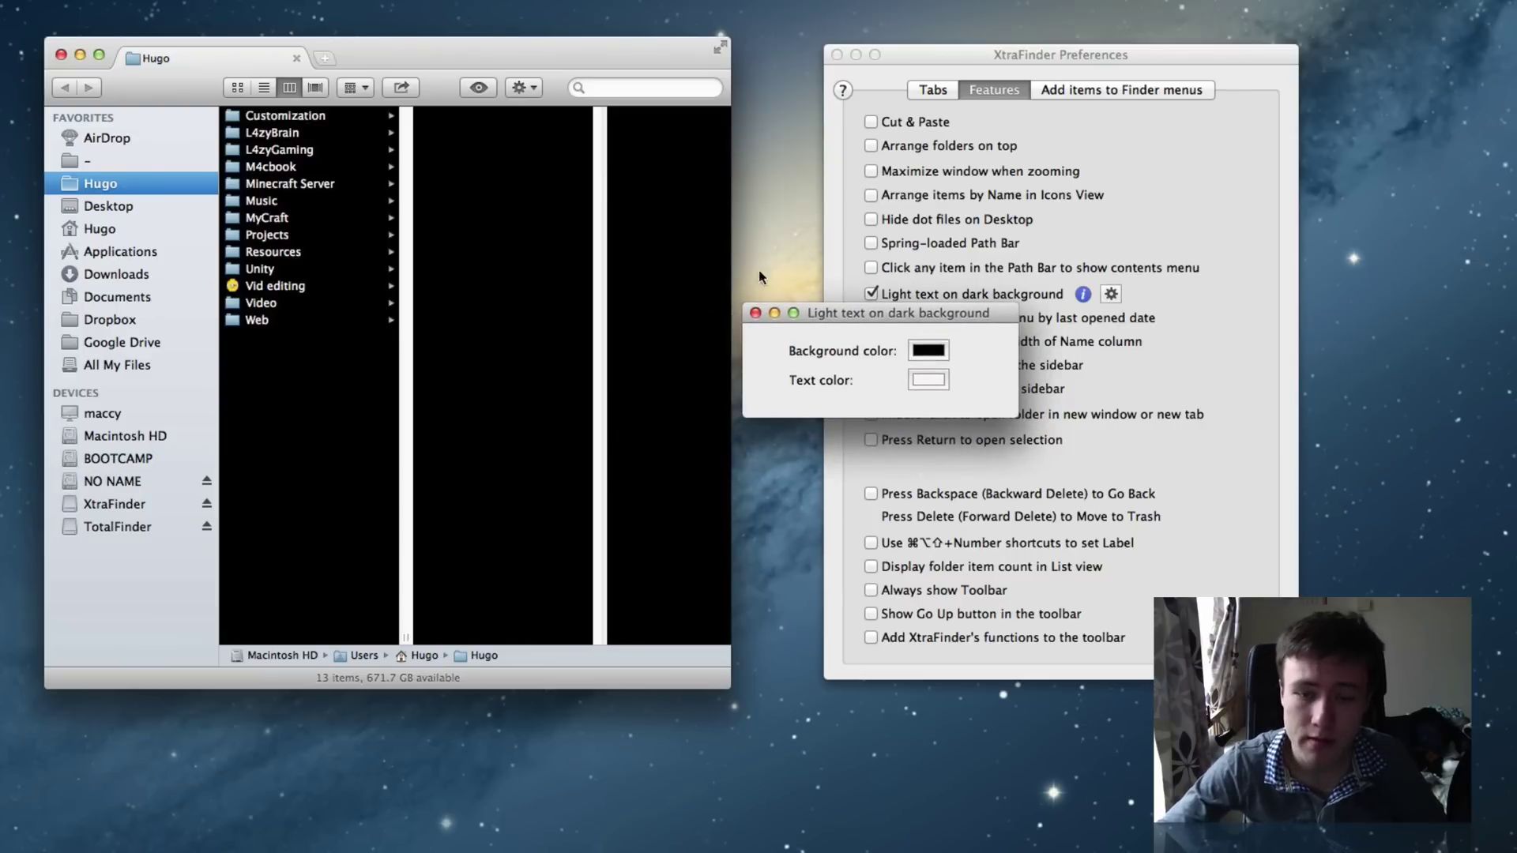
click(754, 314)
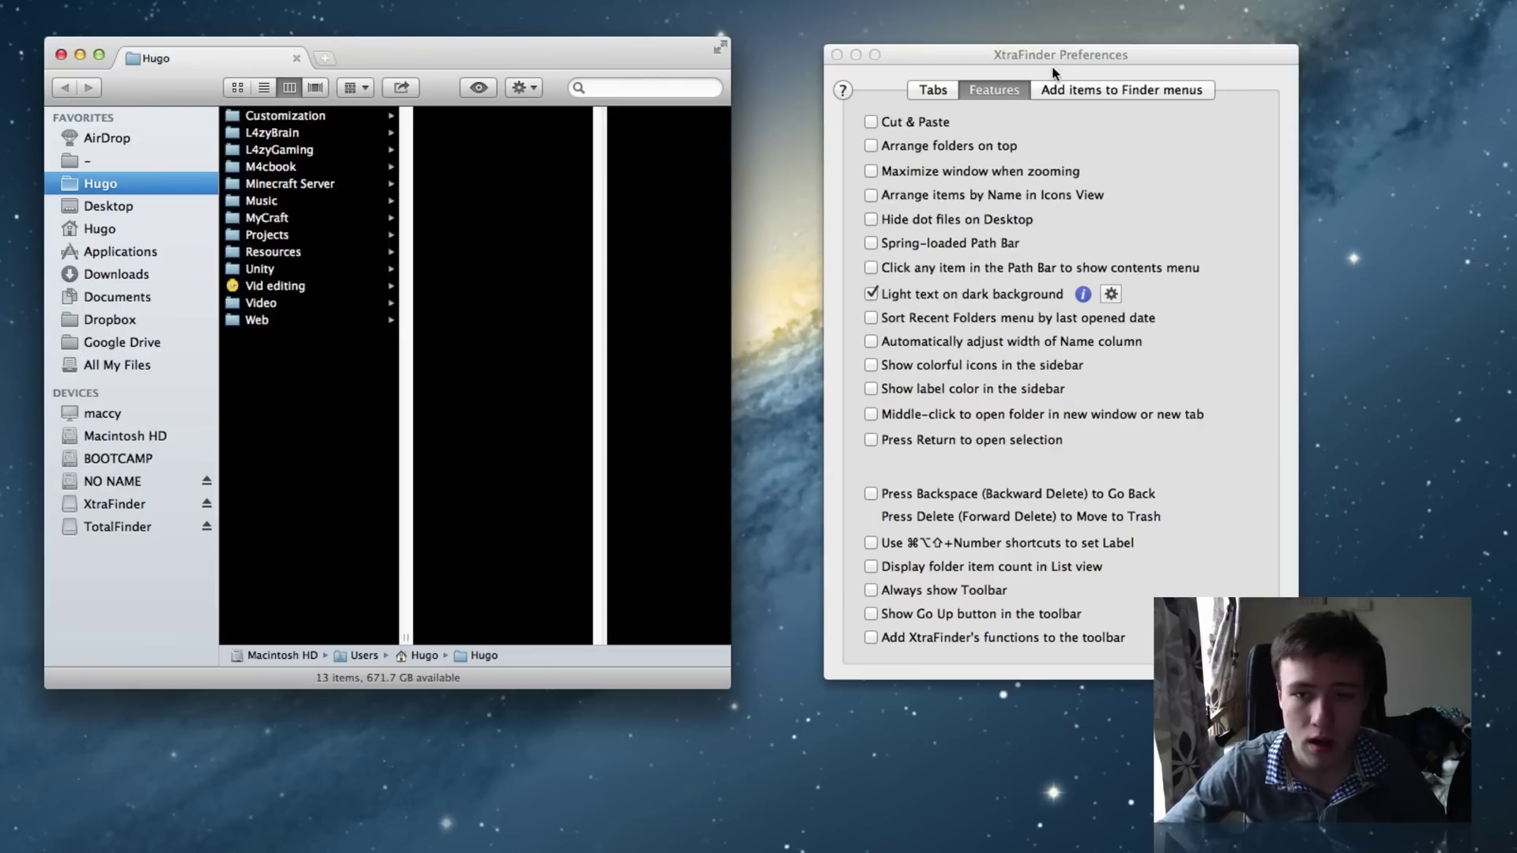
drag(1051, 59, 1010, 54)
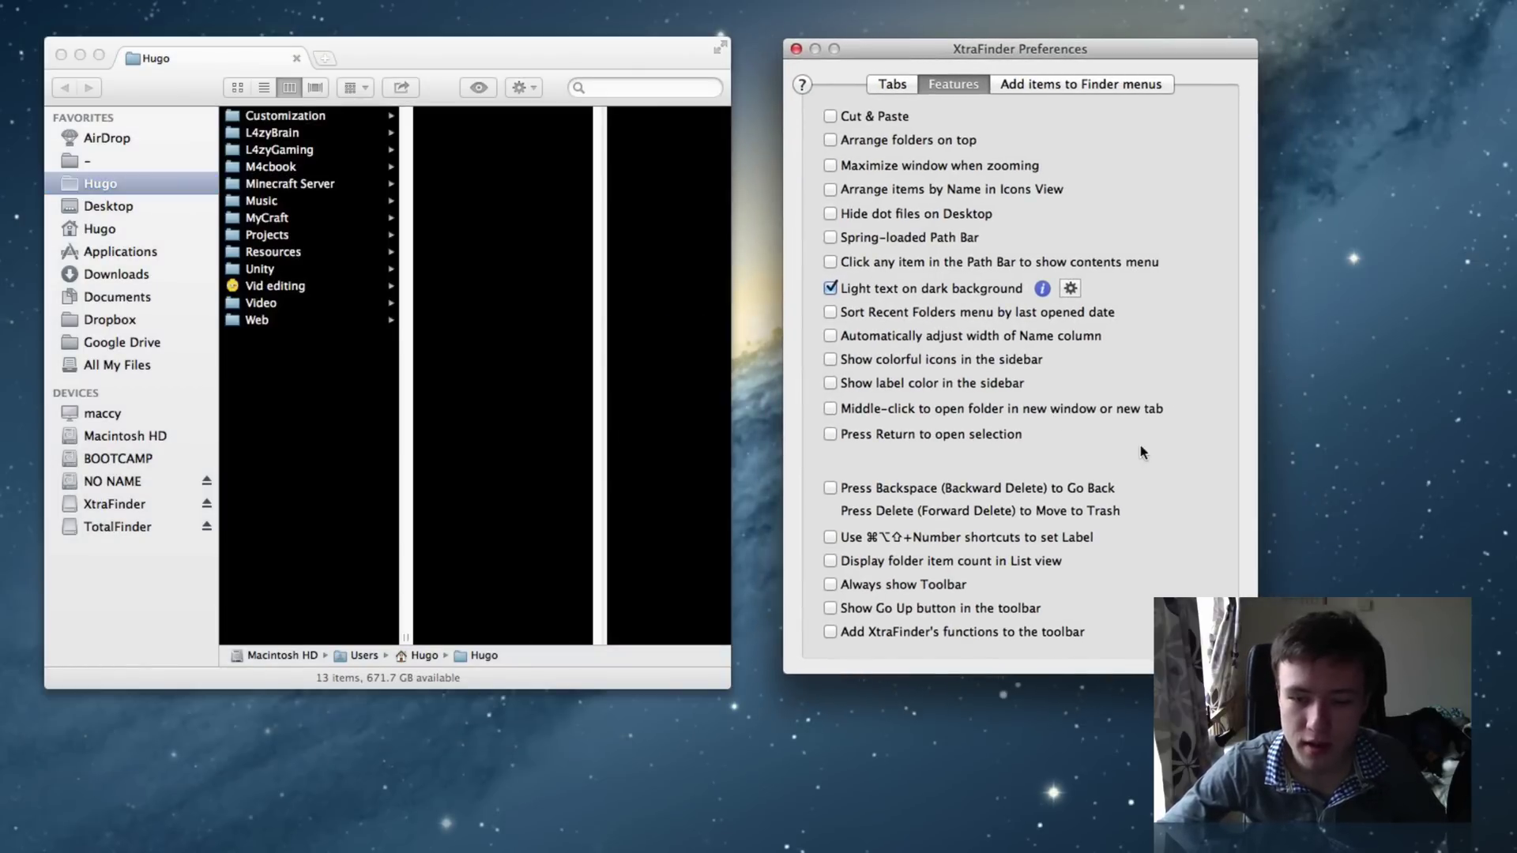
- Turn off light text on dark background and inspect Finder's actions and sidebar context menus
click(831, 288)
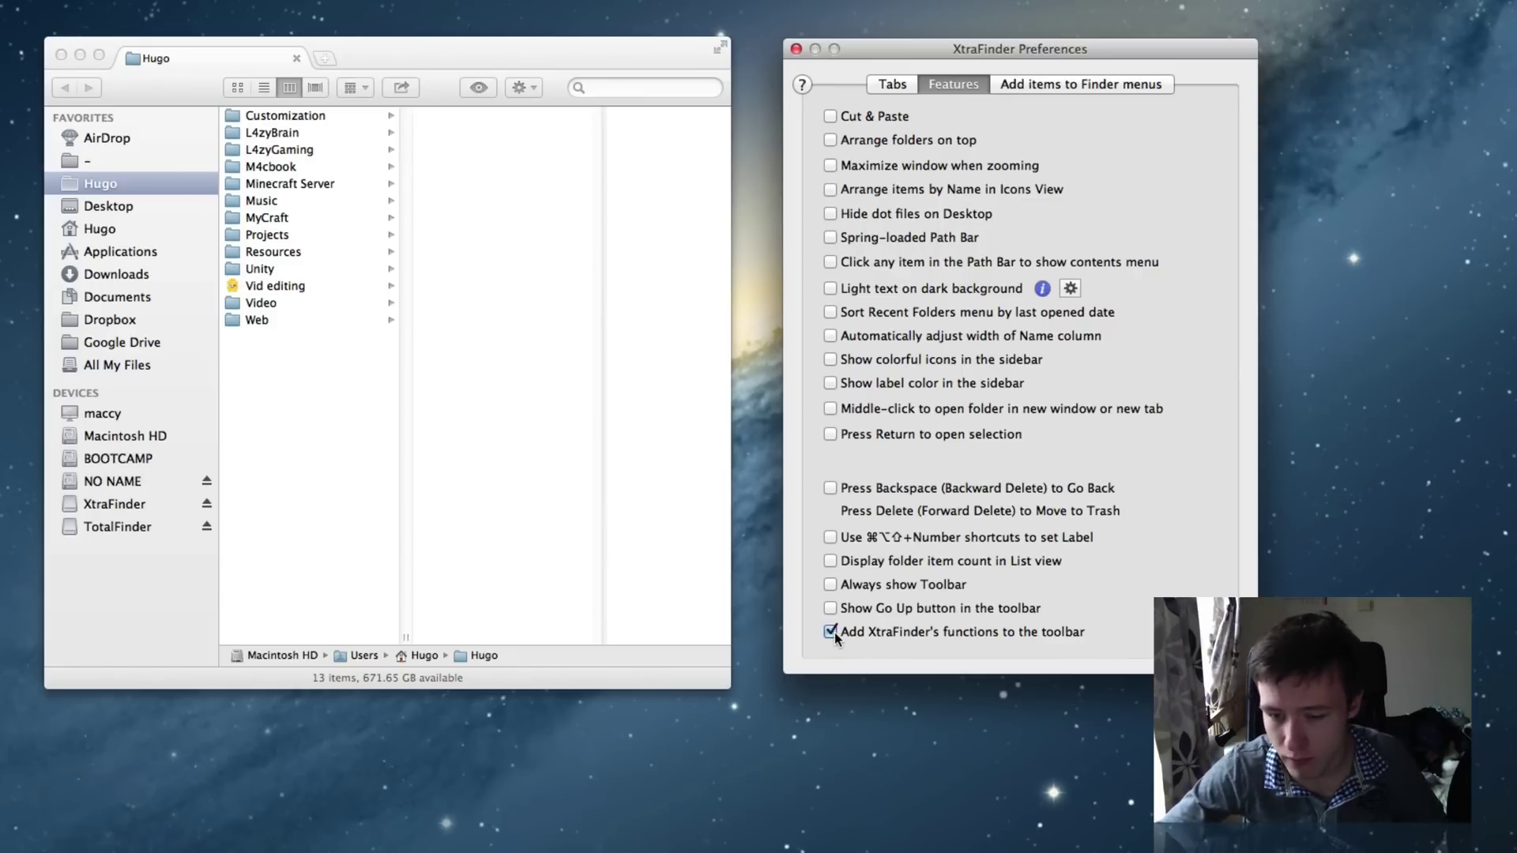
click(497, 123)
click(524, 90)
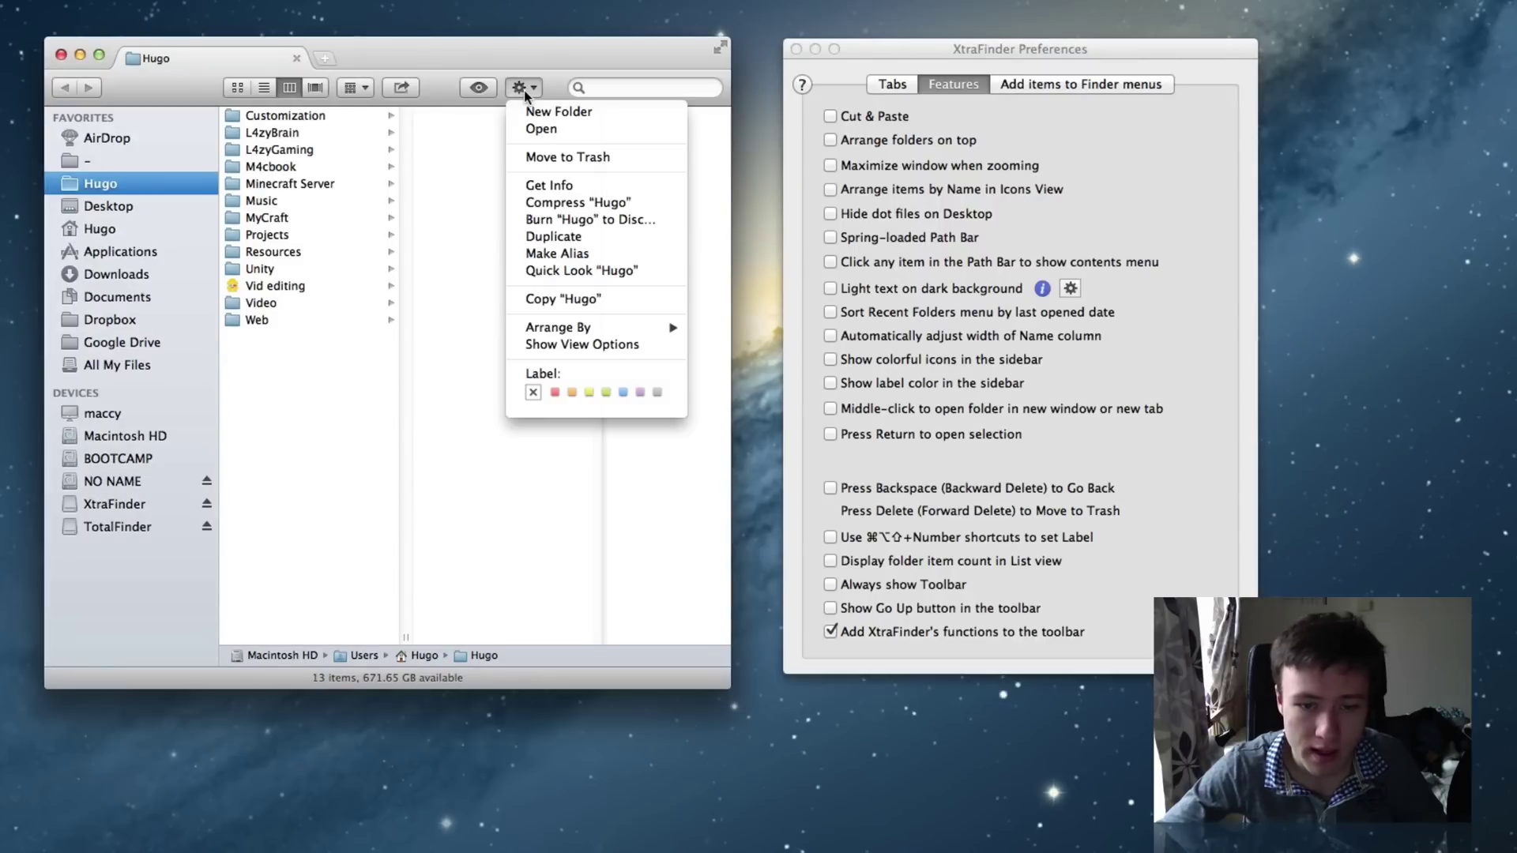
click(158, 187)
right_click(86, 608)
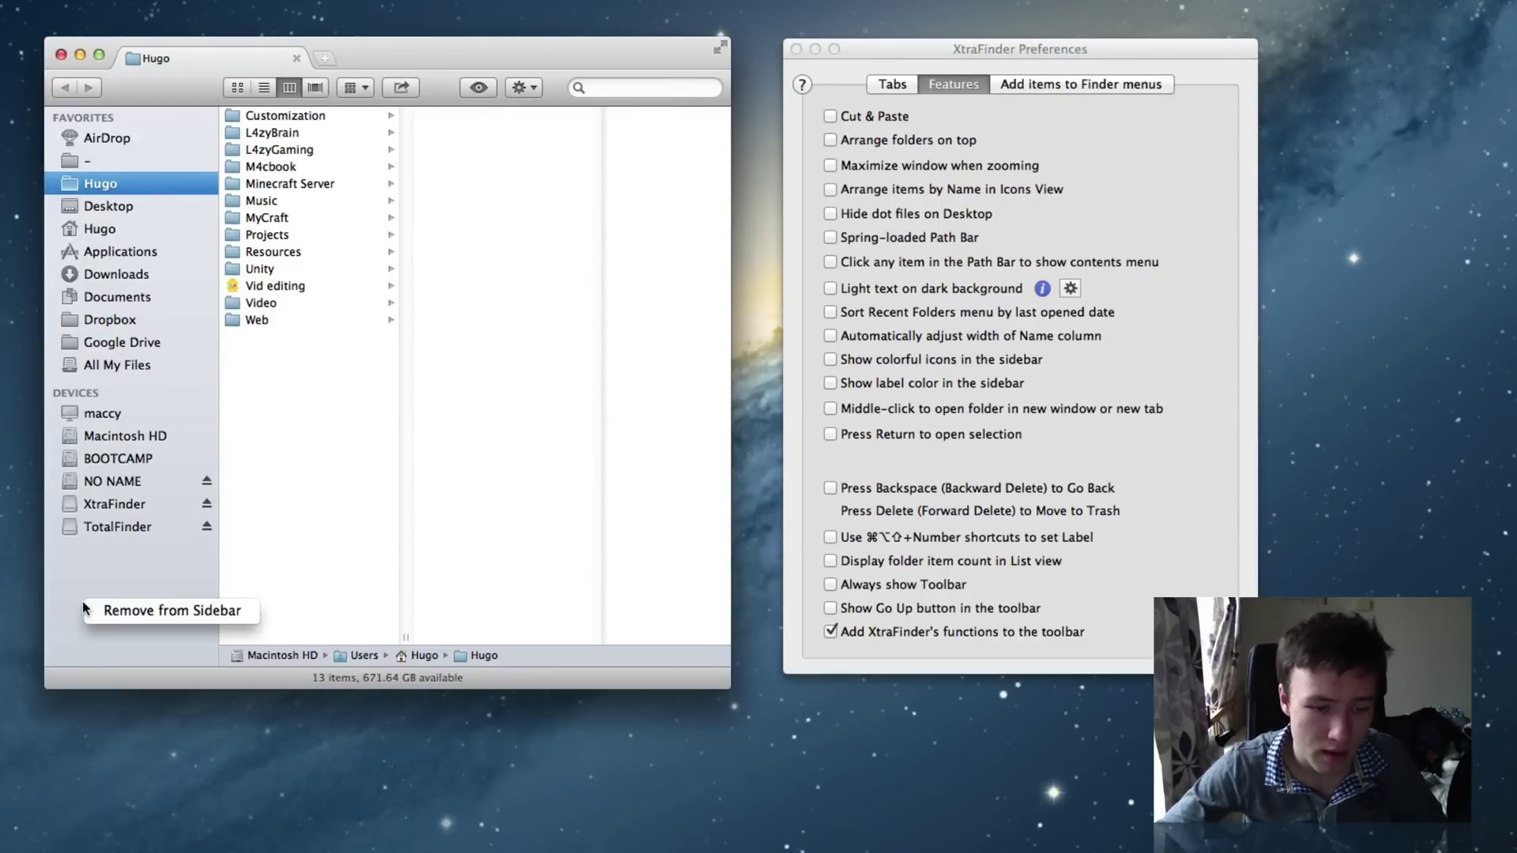
click(427, 560)
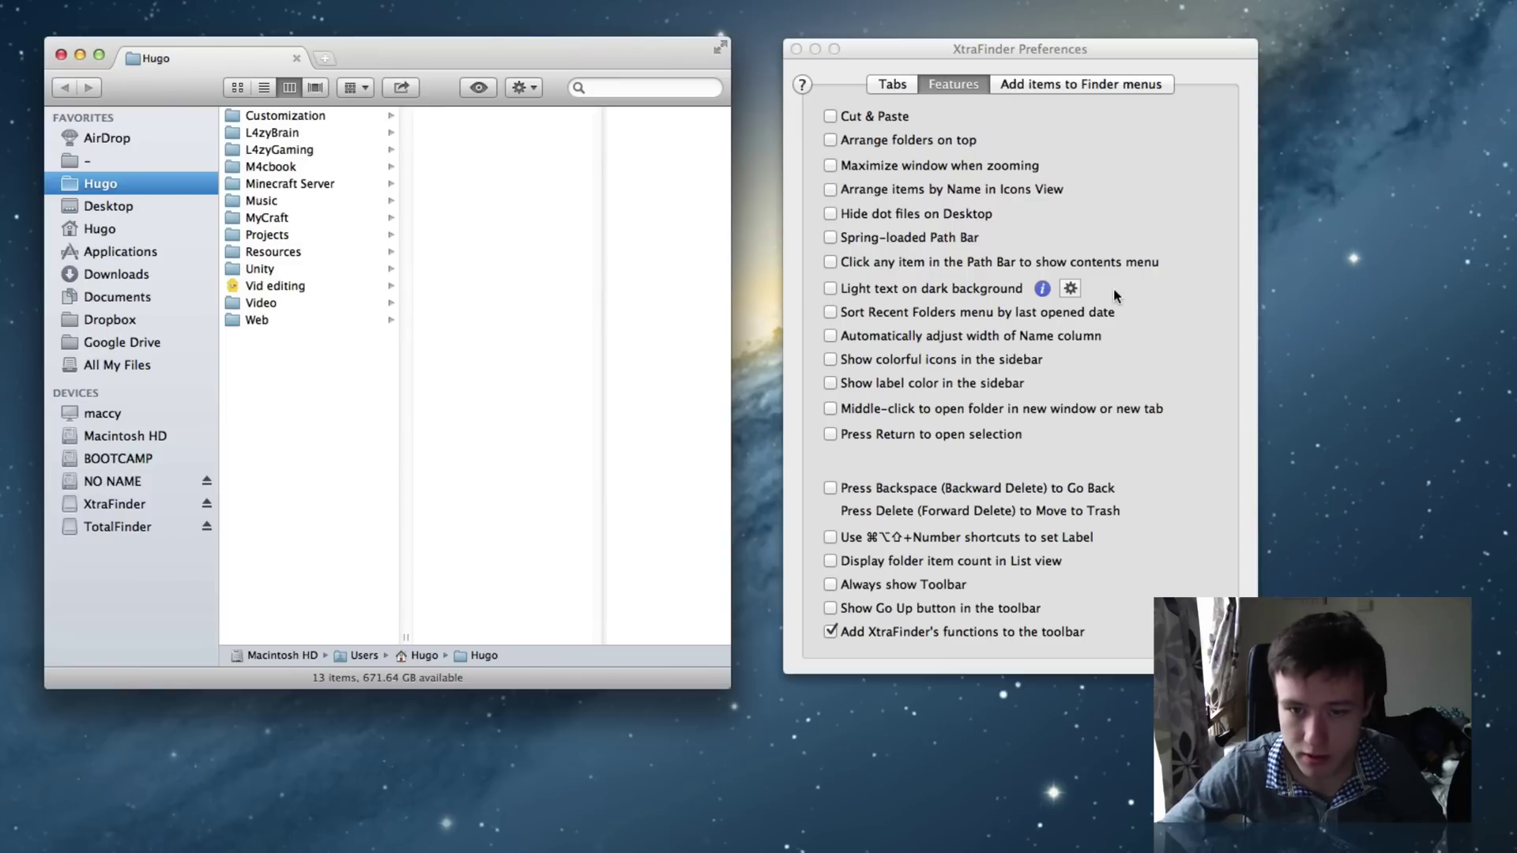
- Remove XtraFinder's functions from the Finder toolbar and shift the Finder window right
click(831, 632)
click(831, 632)
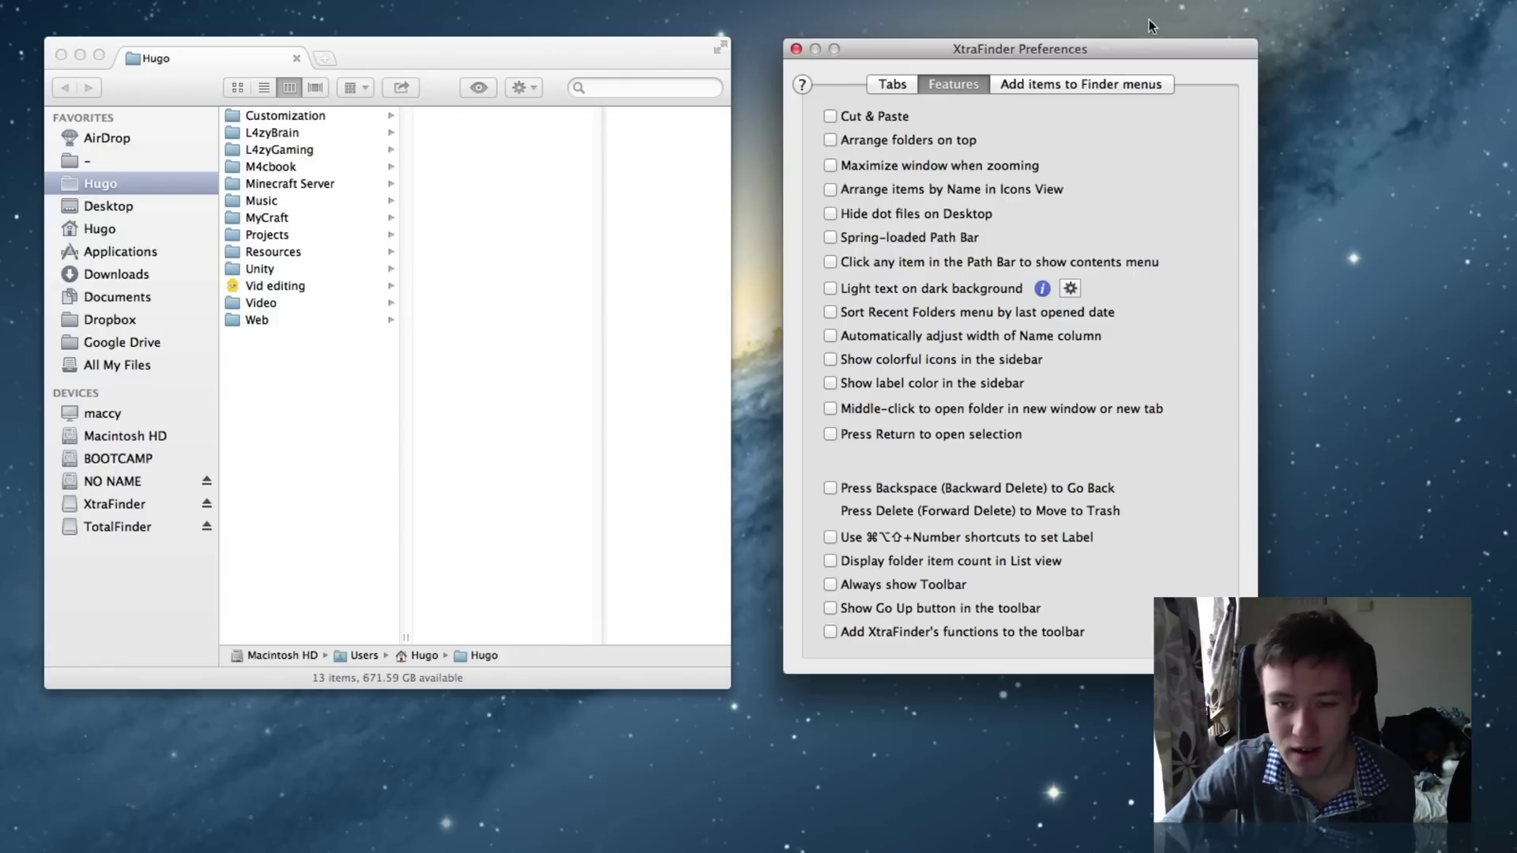
drag(478, 57, 514, 56)
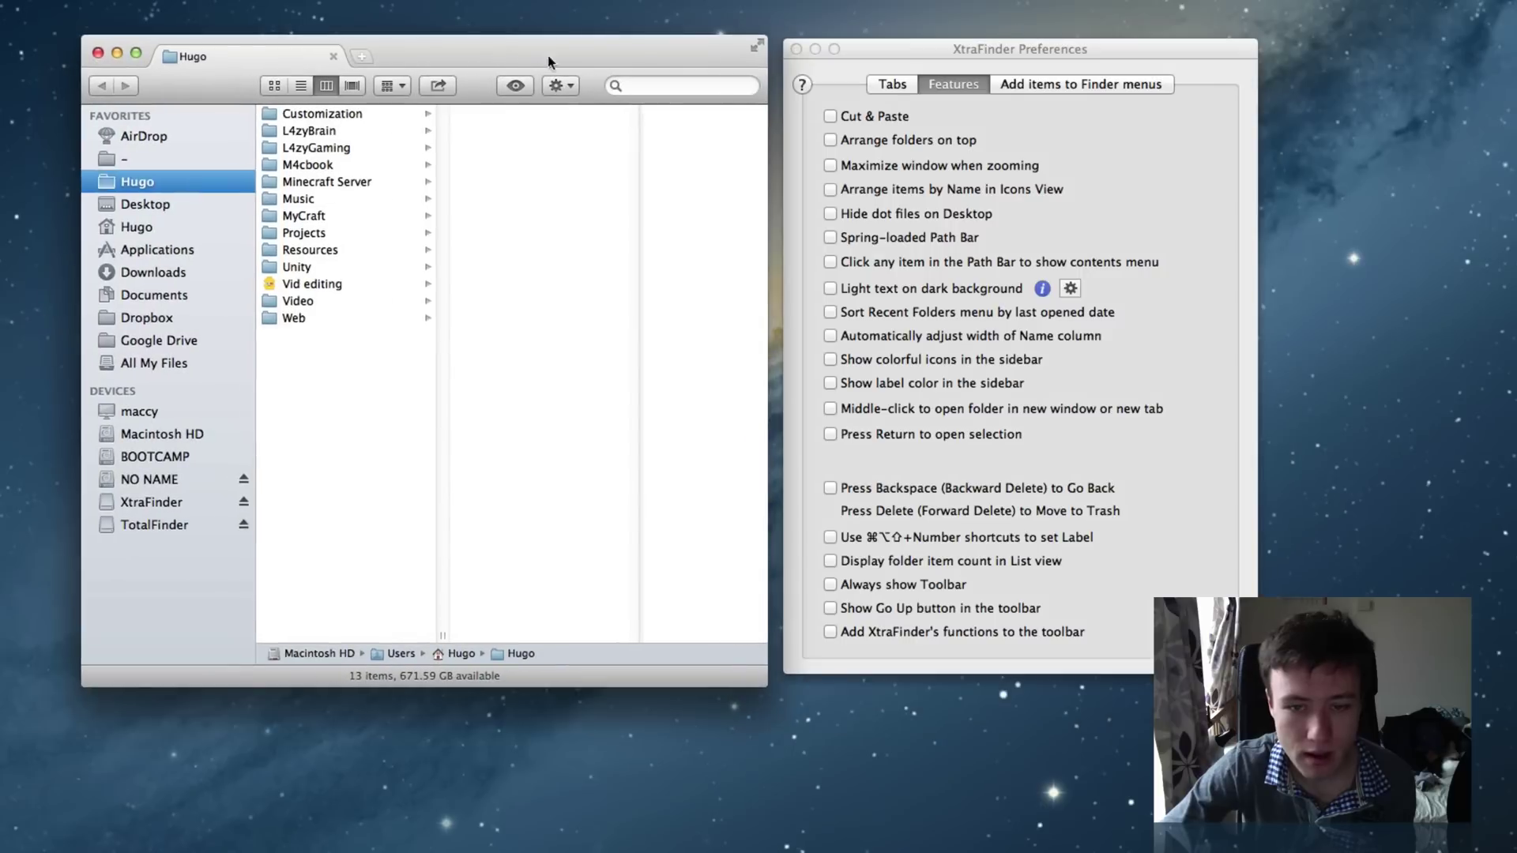
- In the Add items to Finder menus preferences, enable Contents and Open in New Window
click(1117, 70)
click(1113, 84)
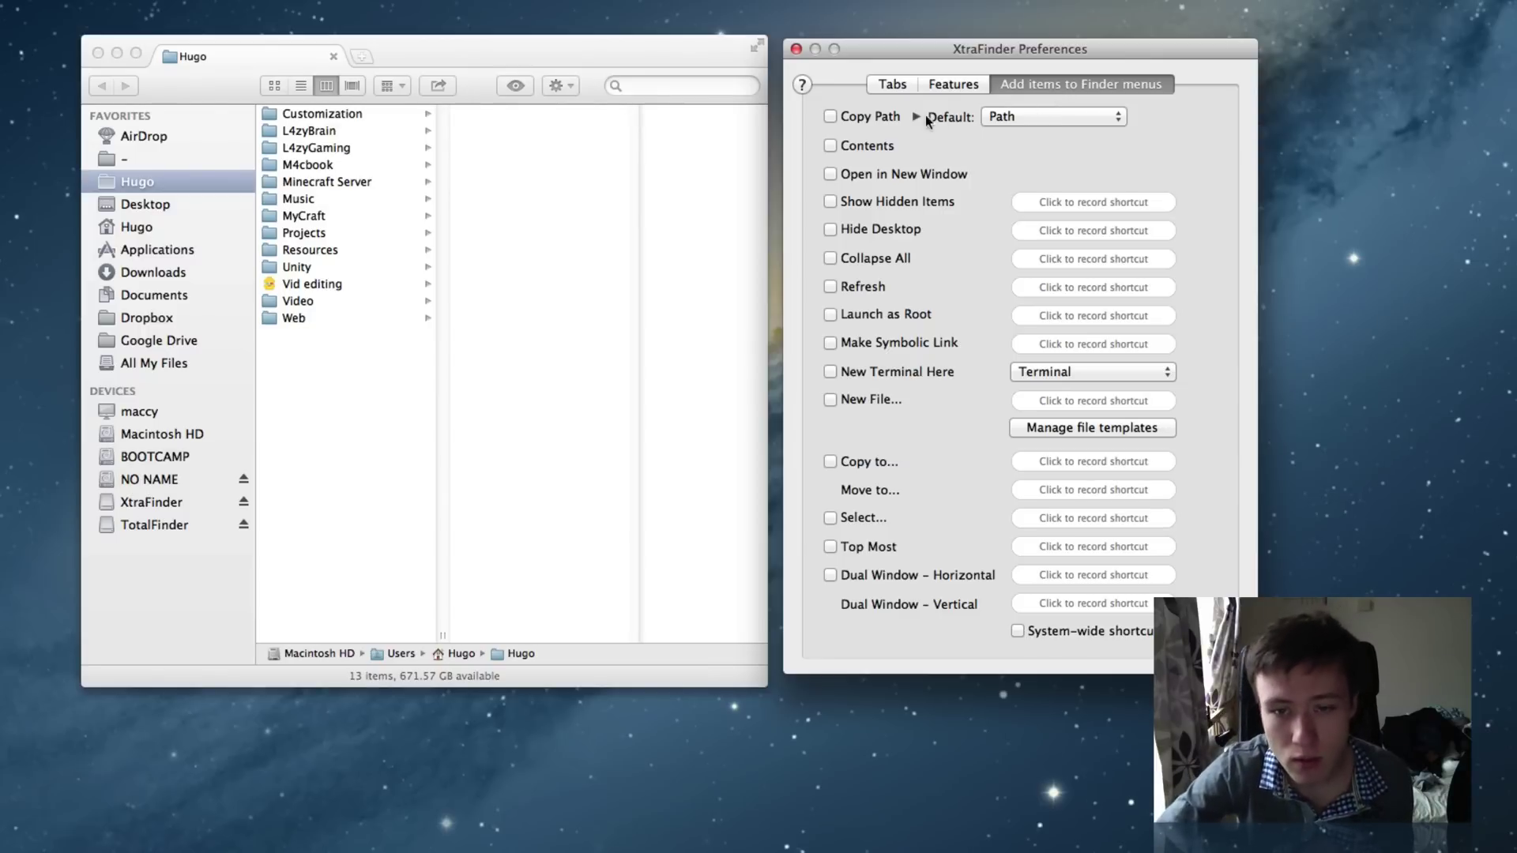
click(898, 145)
click(849, 175)
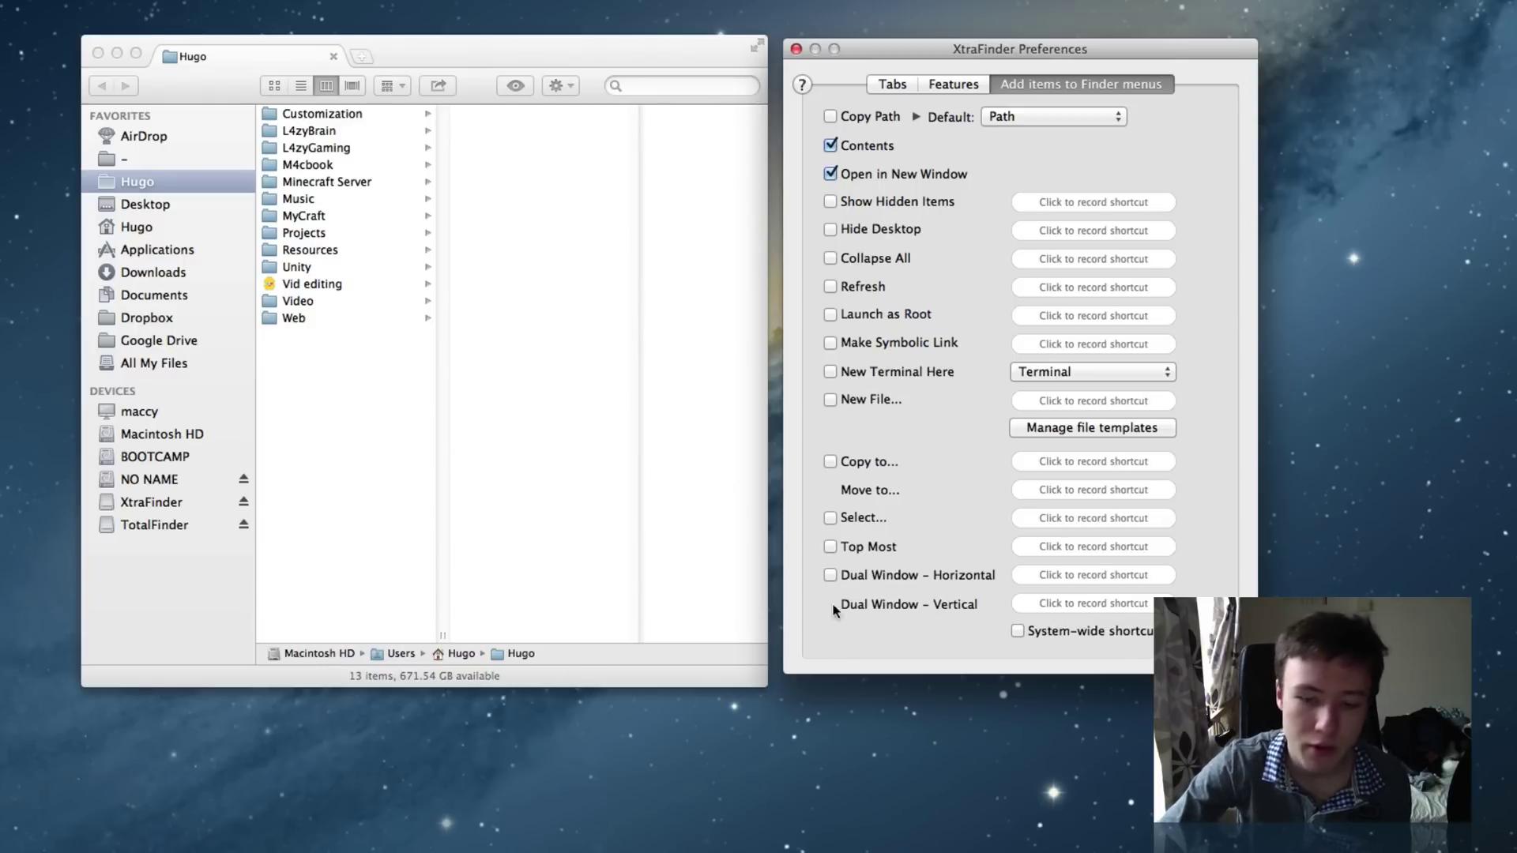
- Move the Finder window up and open the Minecraft Server folder's context menu
drag(656, 58, 657, 39)
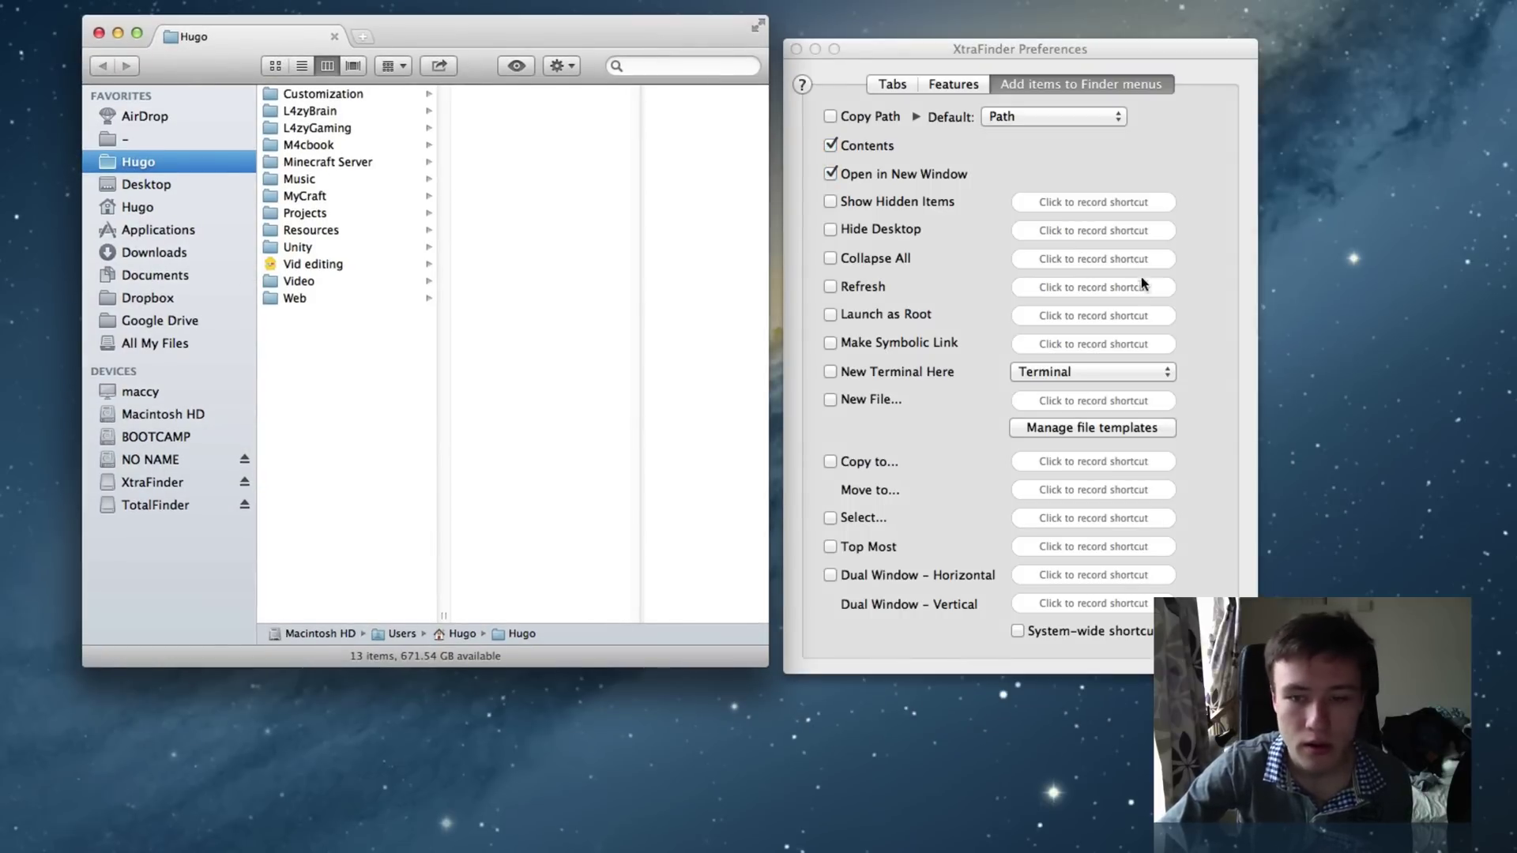
click(337, 161)
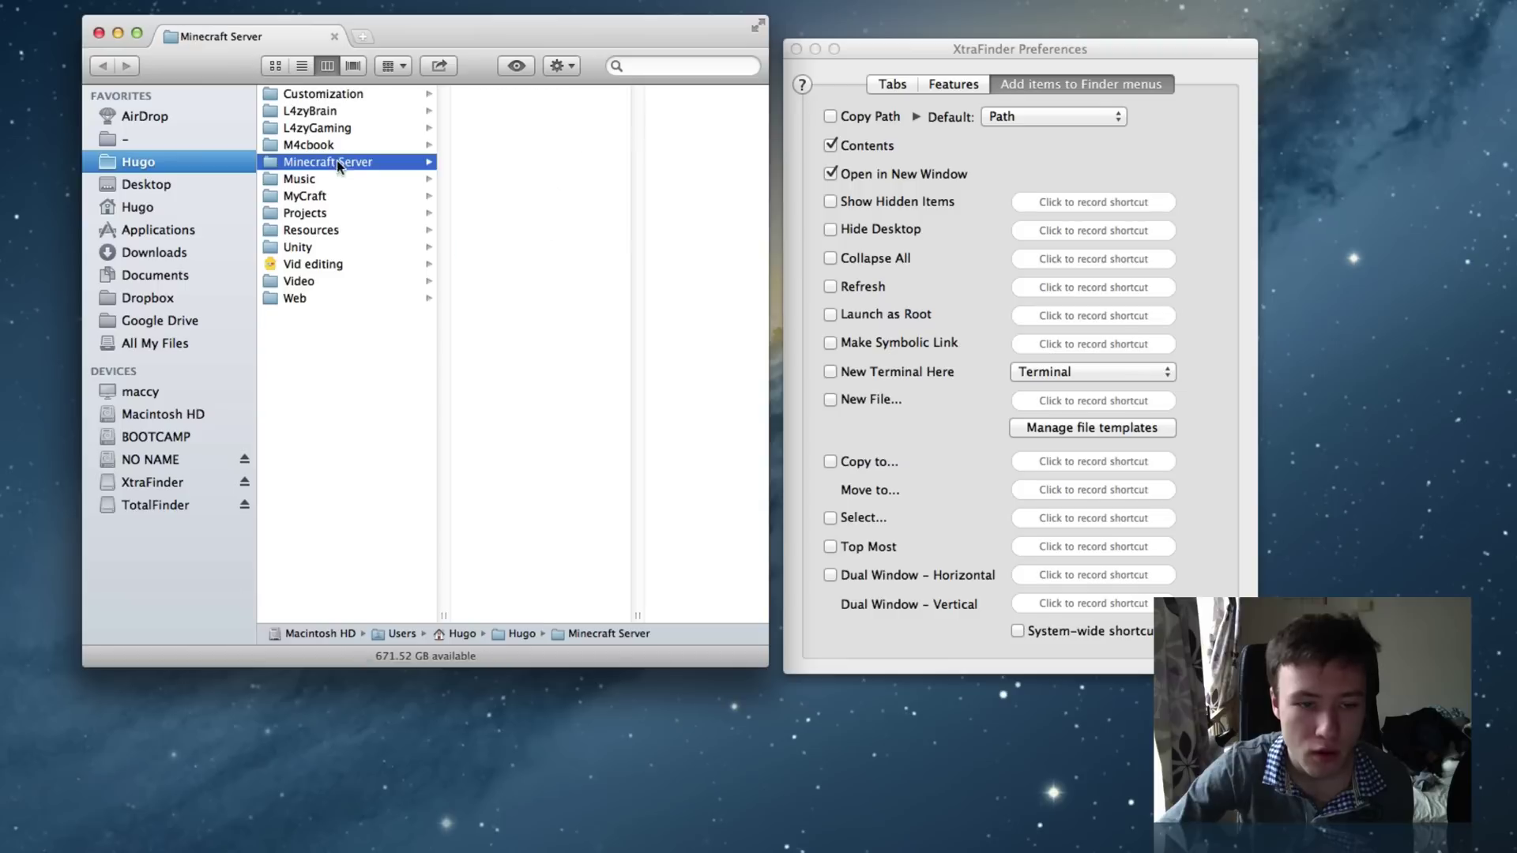
right_click(317, 166)
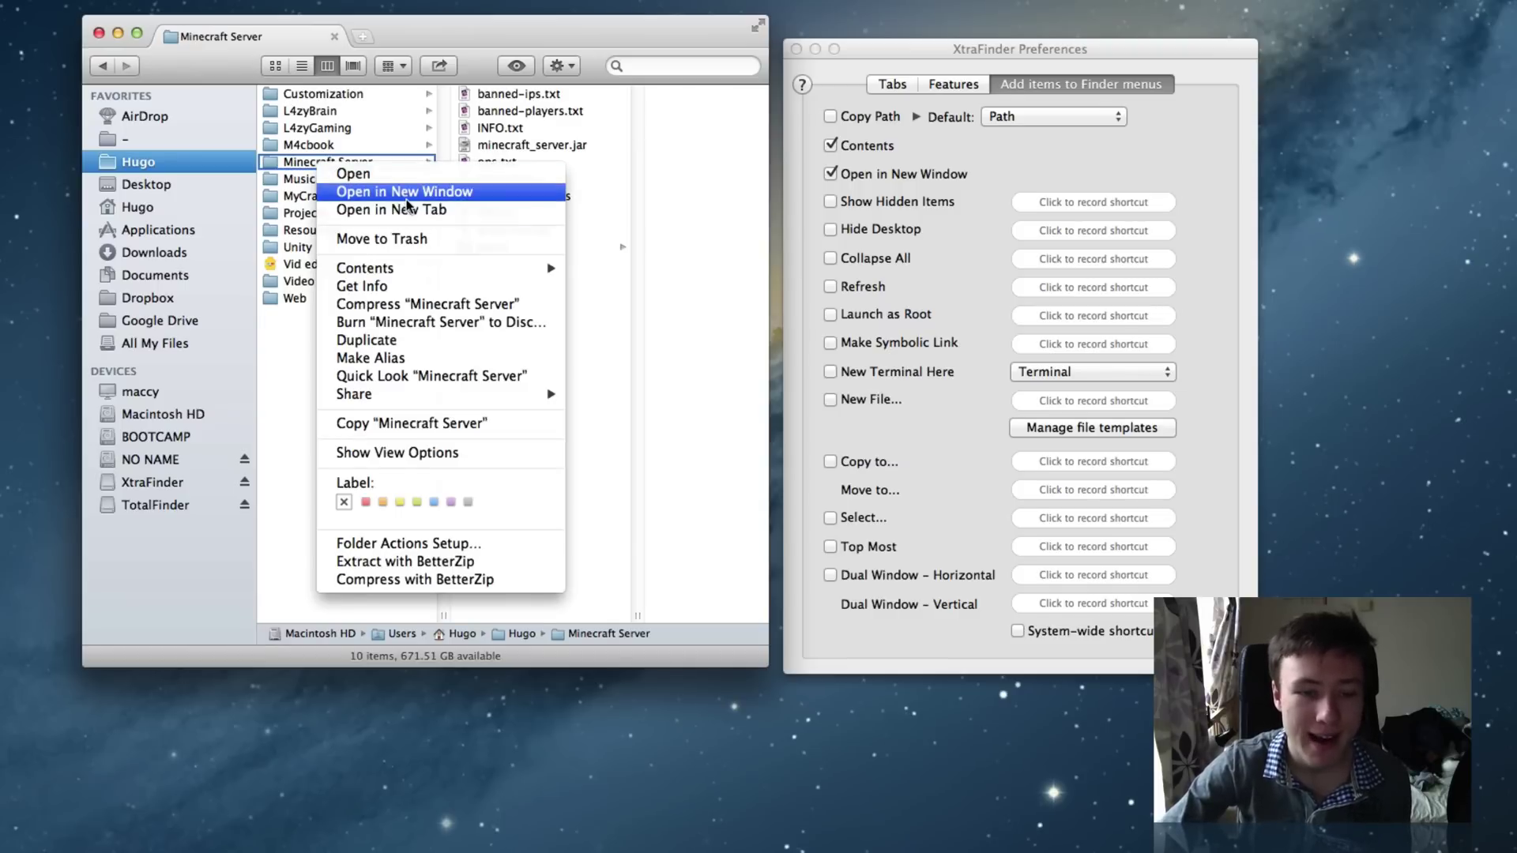
mouse_move(397, 266)
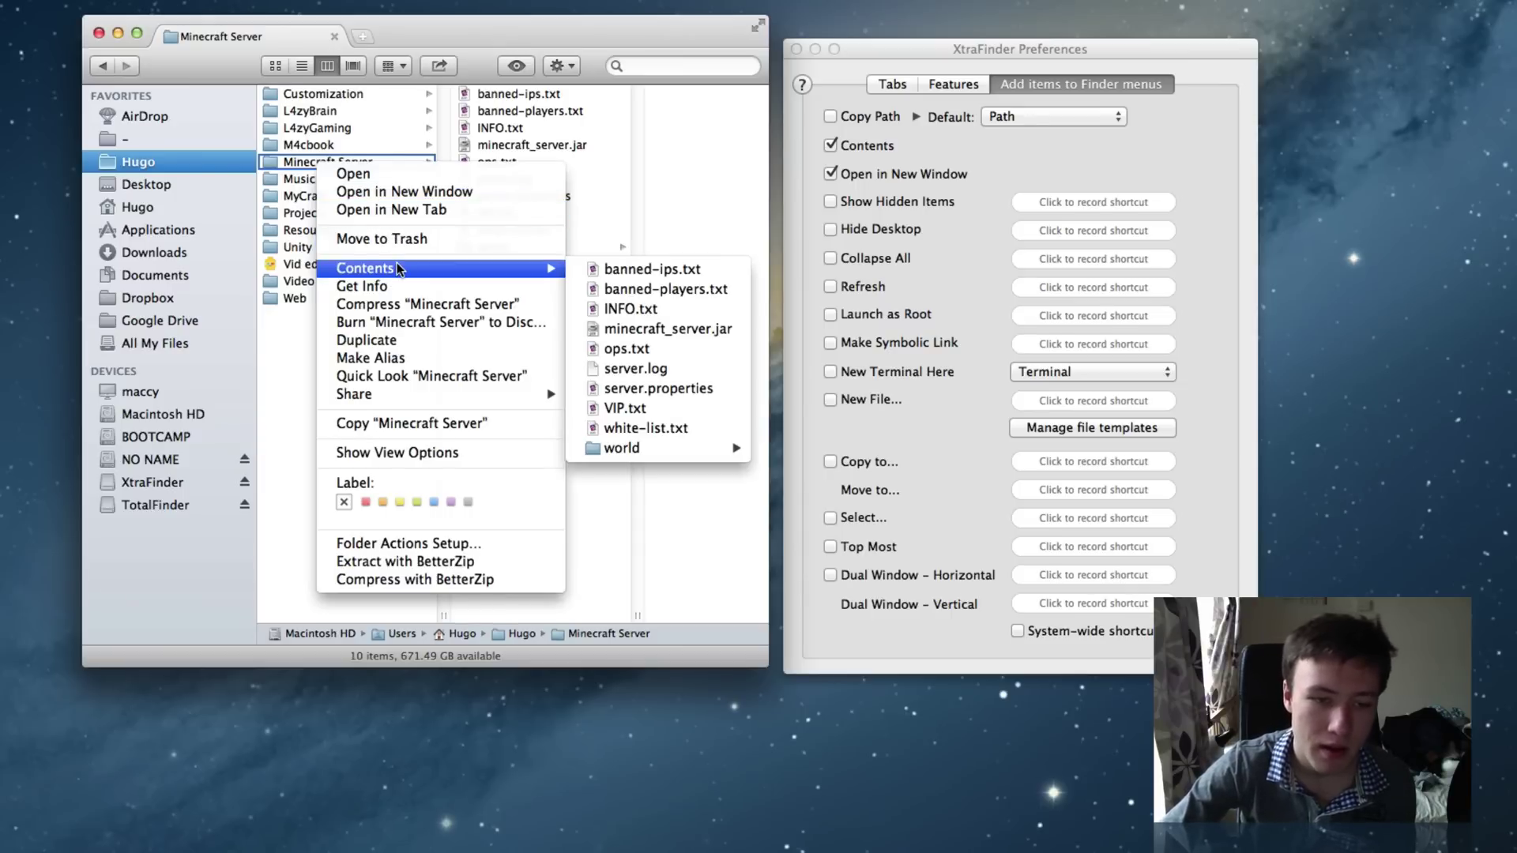
- Go to Applications and browse inside the Archiver app package using Contents
click(286, 334)
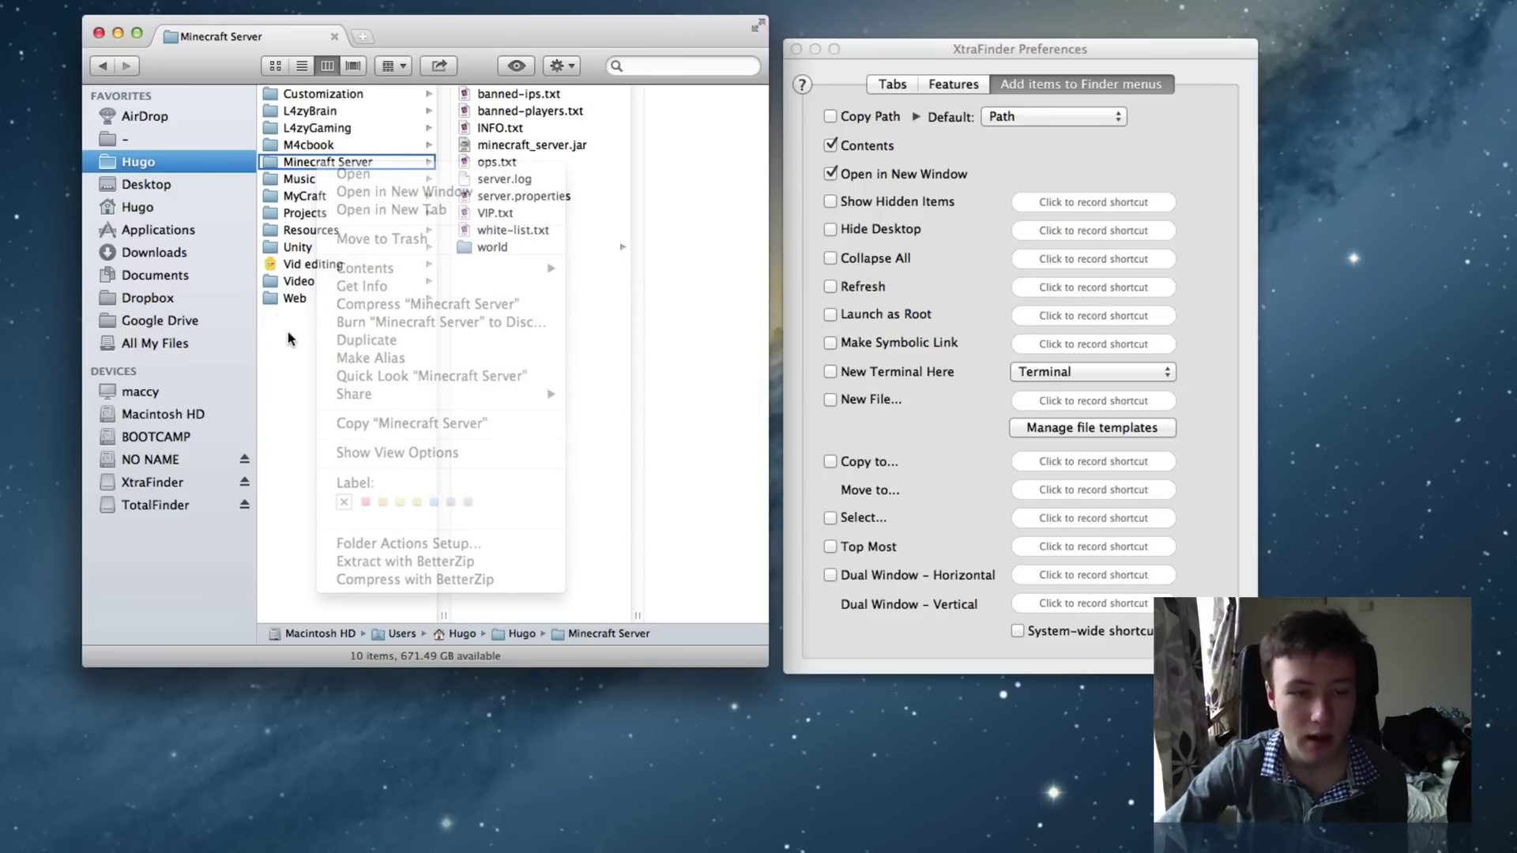
click(158, 230)
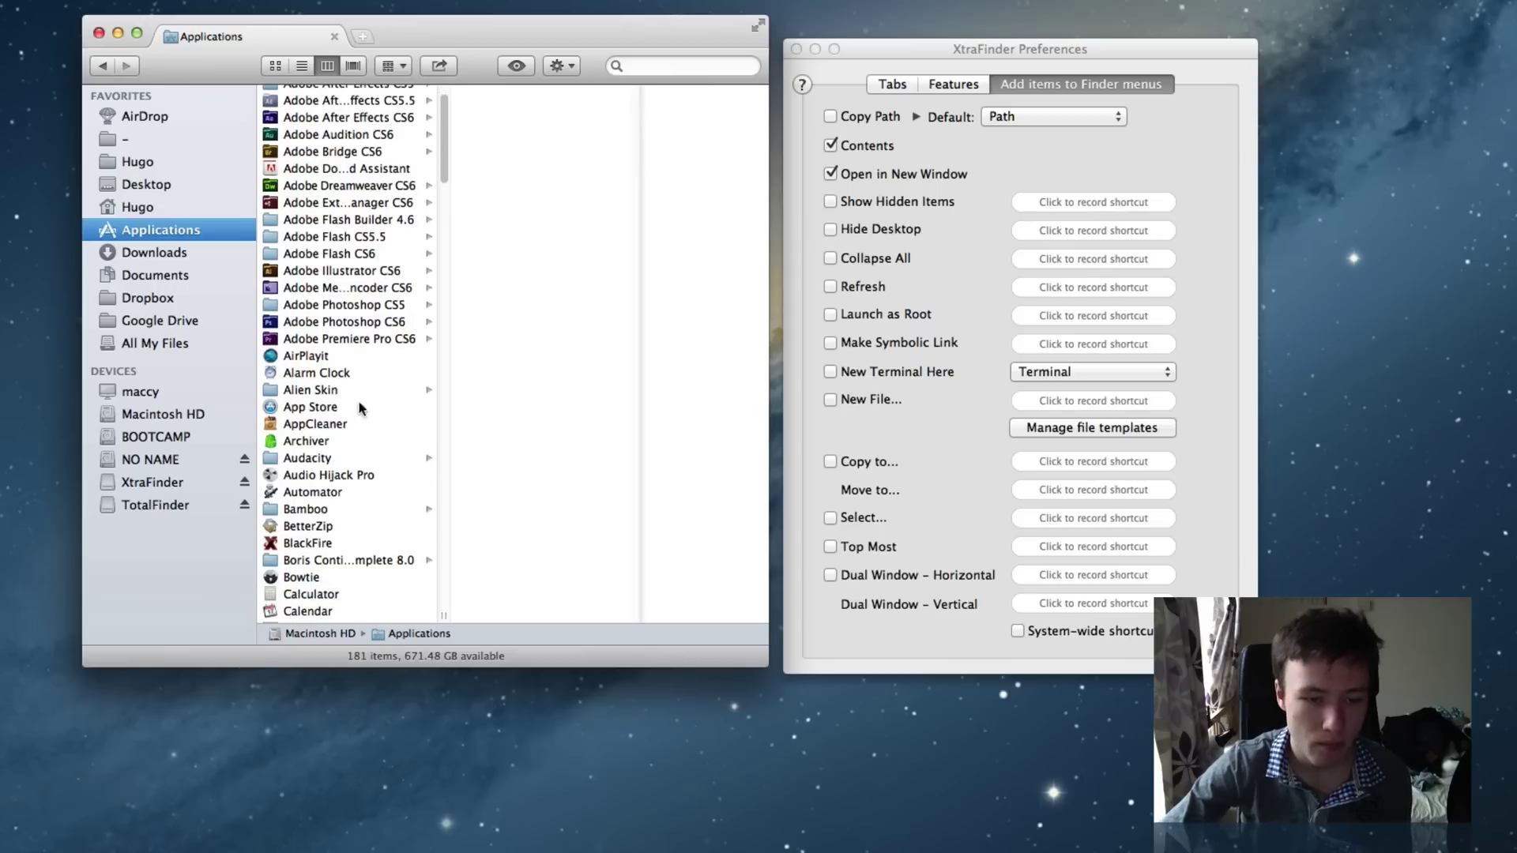
click(306, 442)
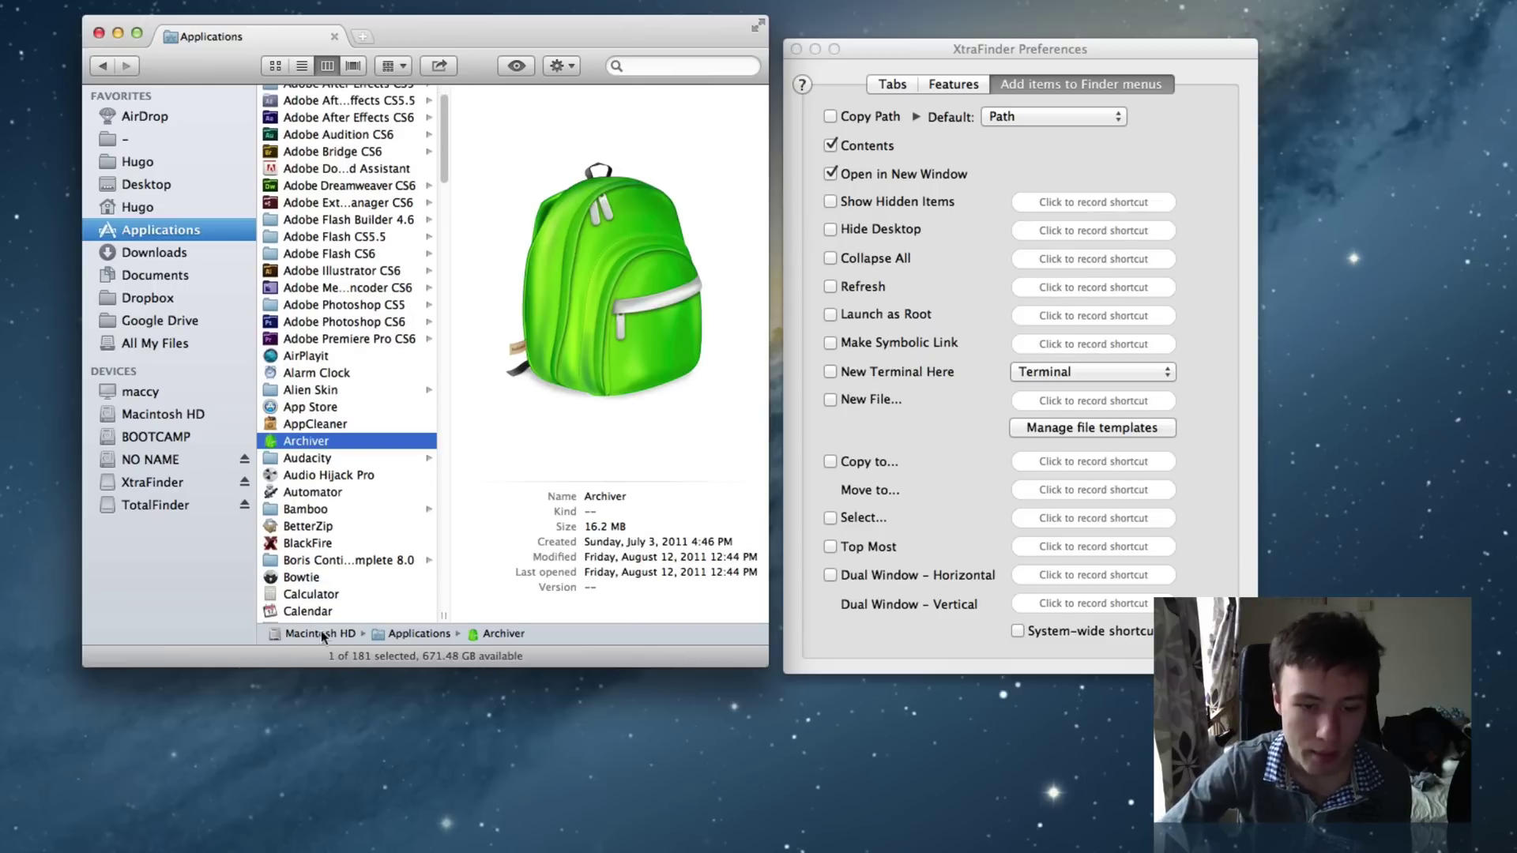
right_click(324, 442)
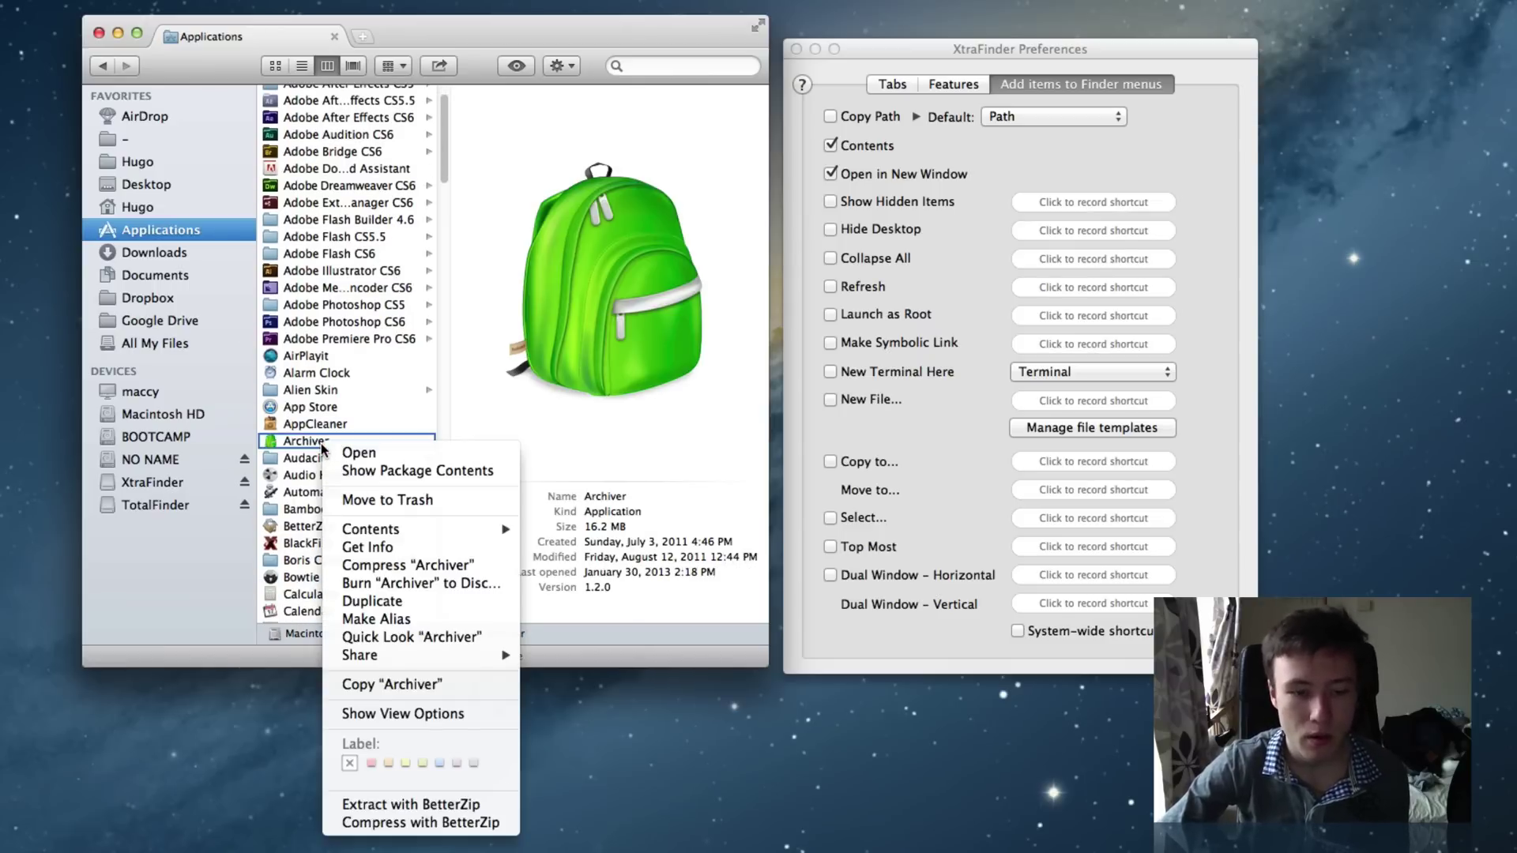
click(361, 474)
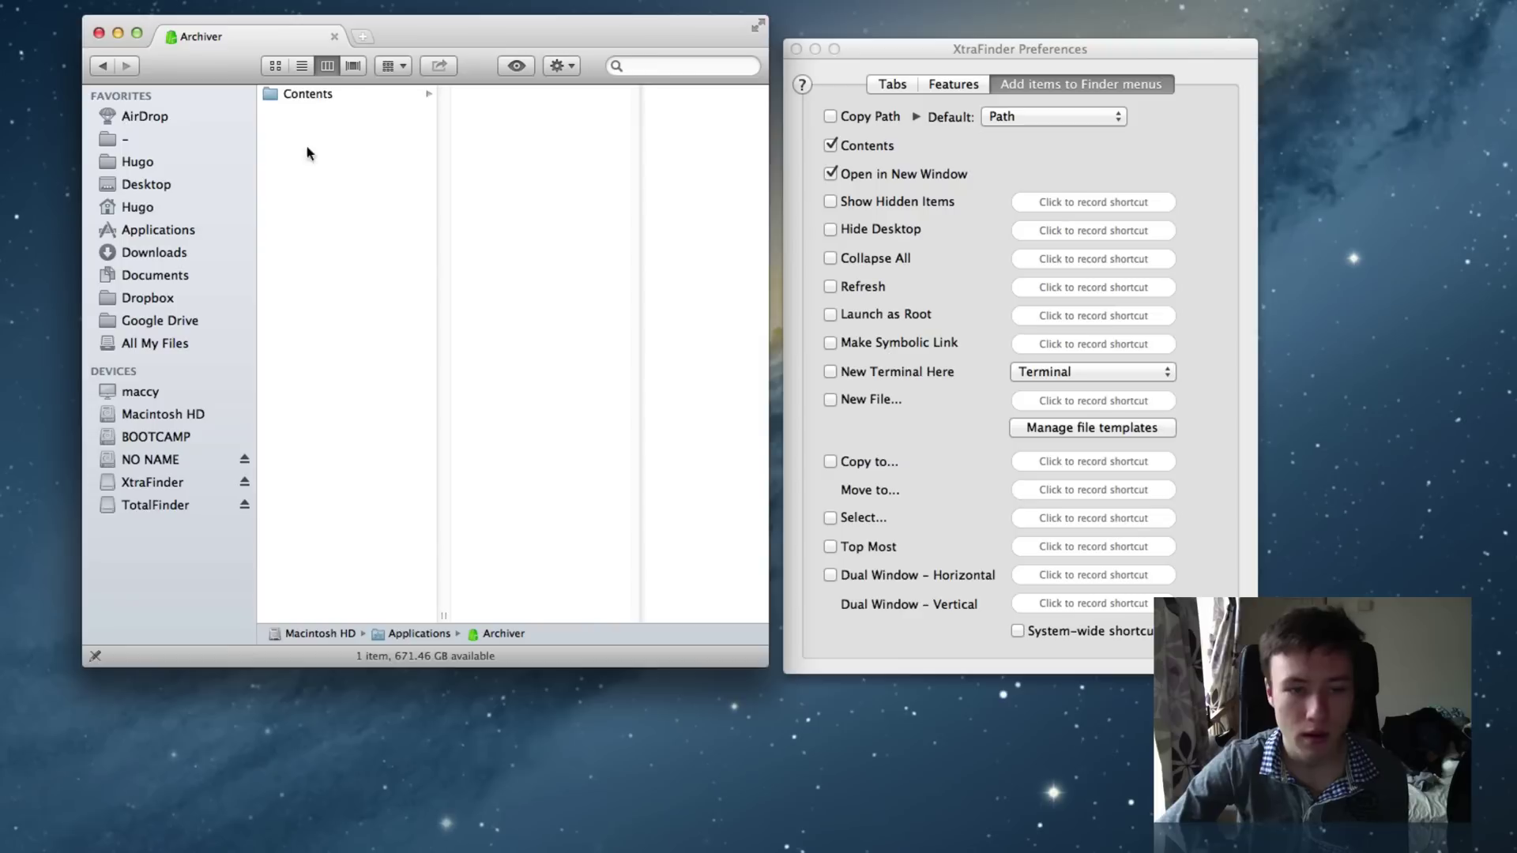
- Return to Applications, review Archiver's context menu again, then refocus the Finder window
click(104, 67)
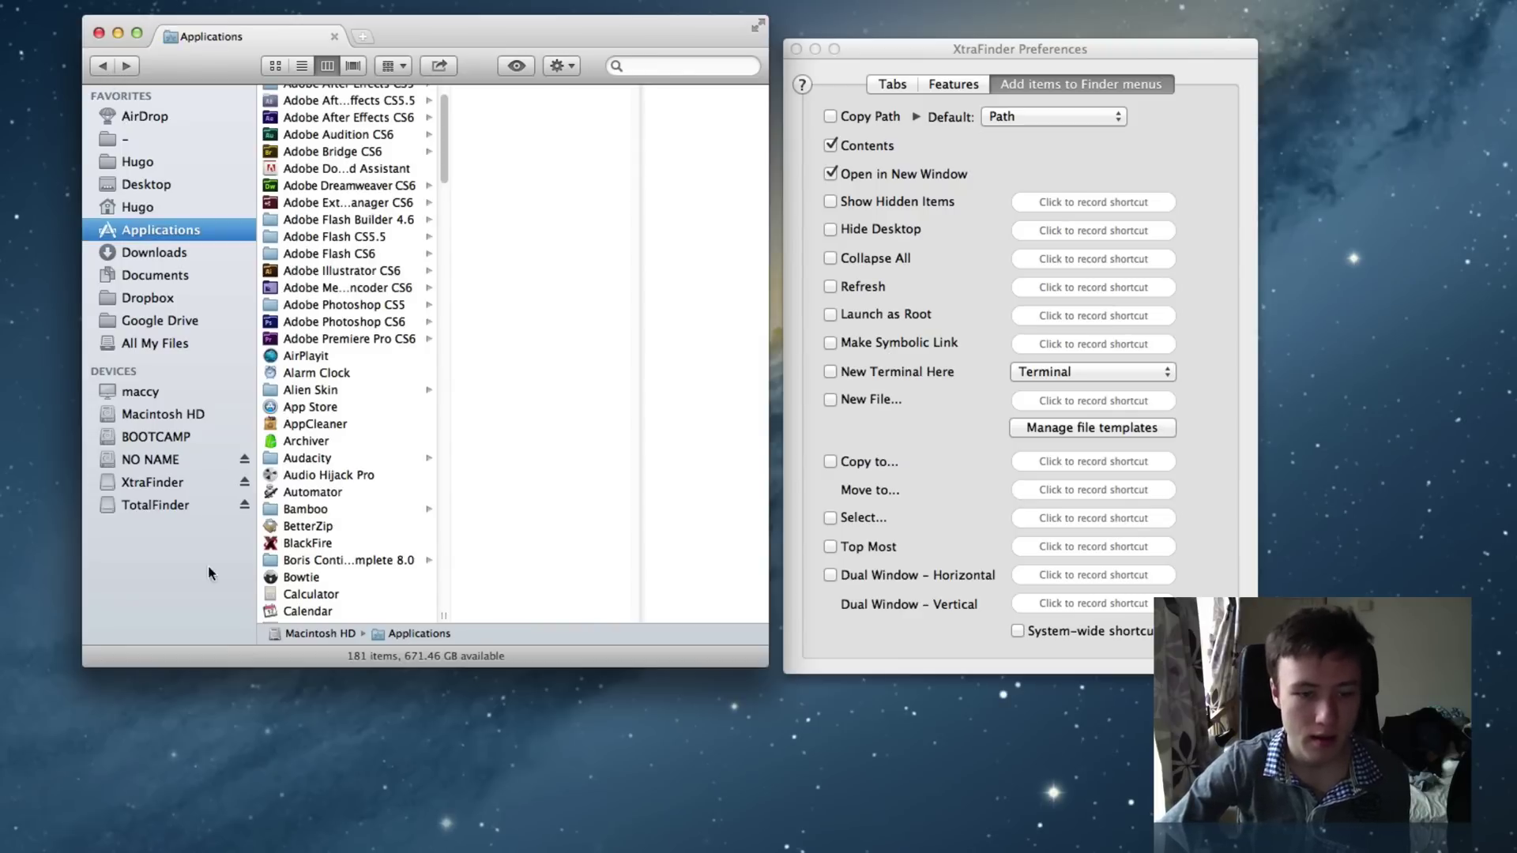
right_click(288, 443)
mouse_move(382, 526)
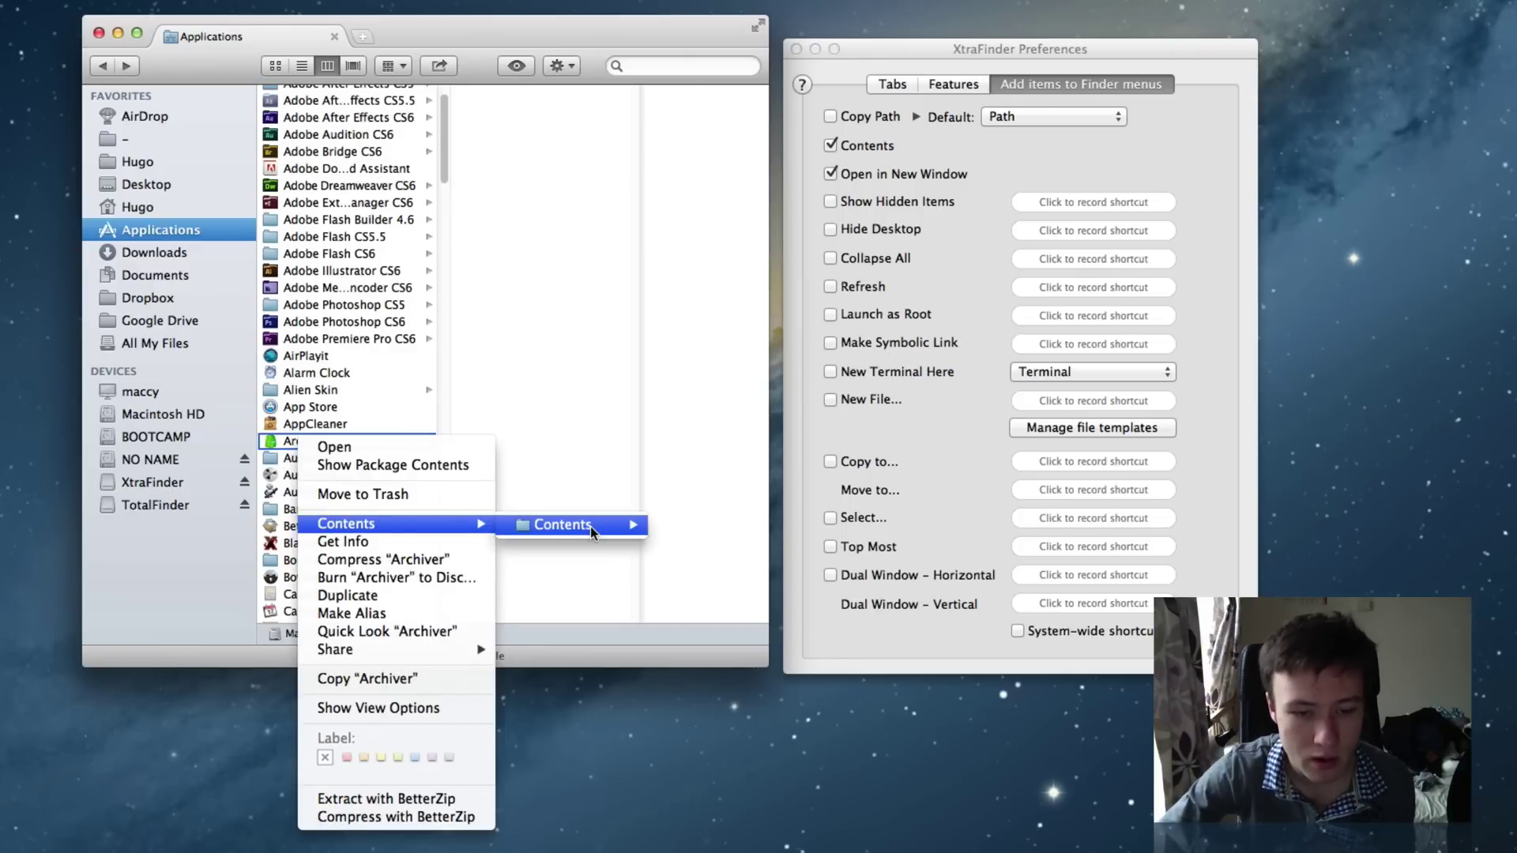
mouse_move(609, 525)
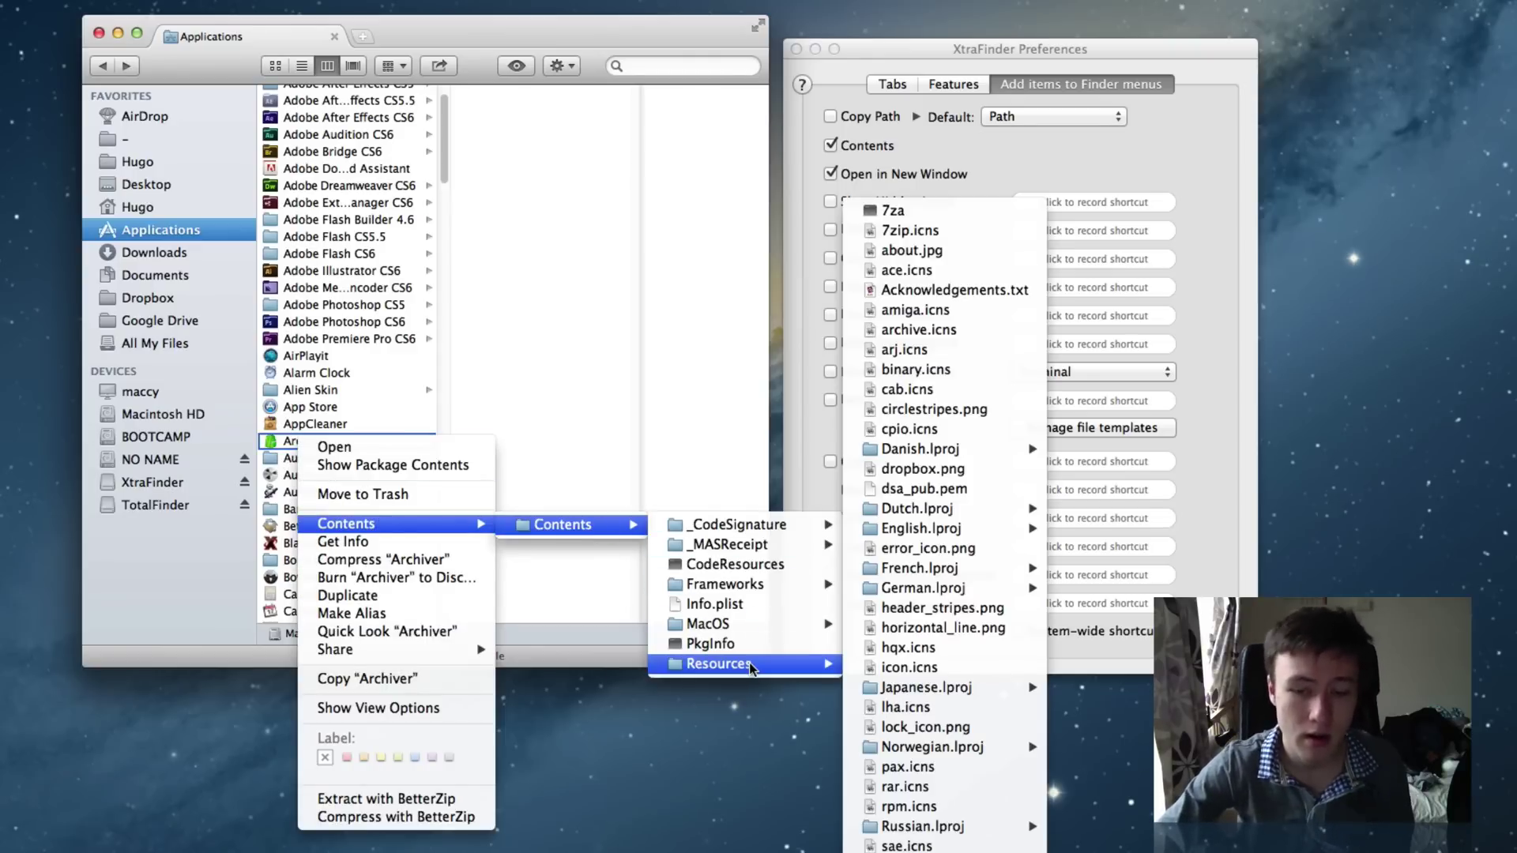
click(512, 324)
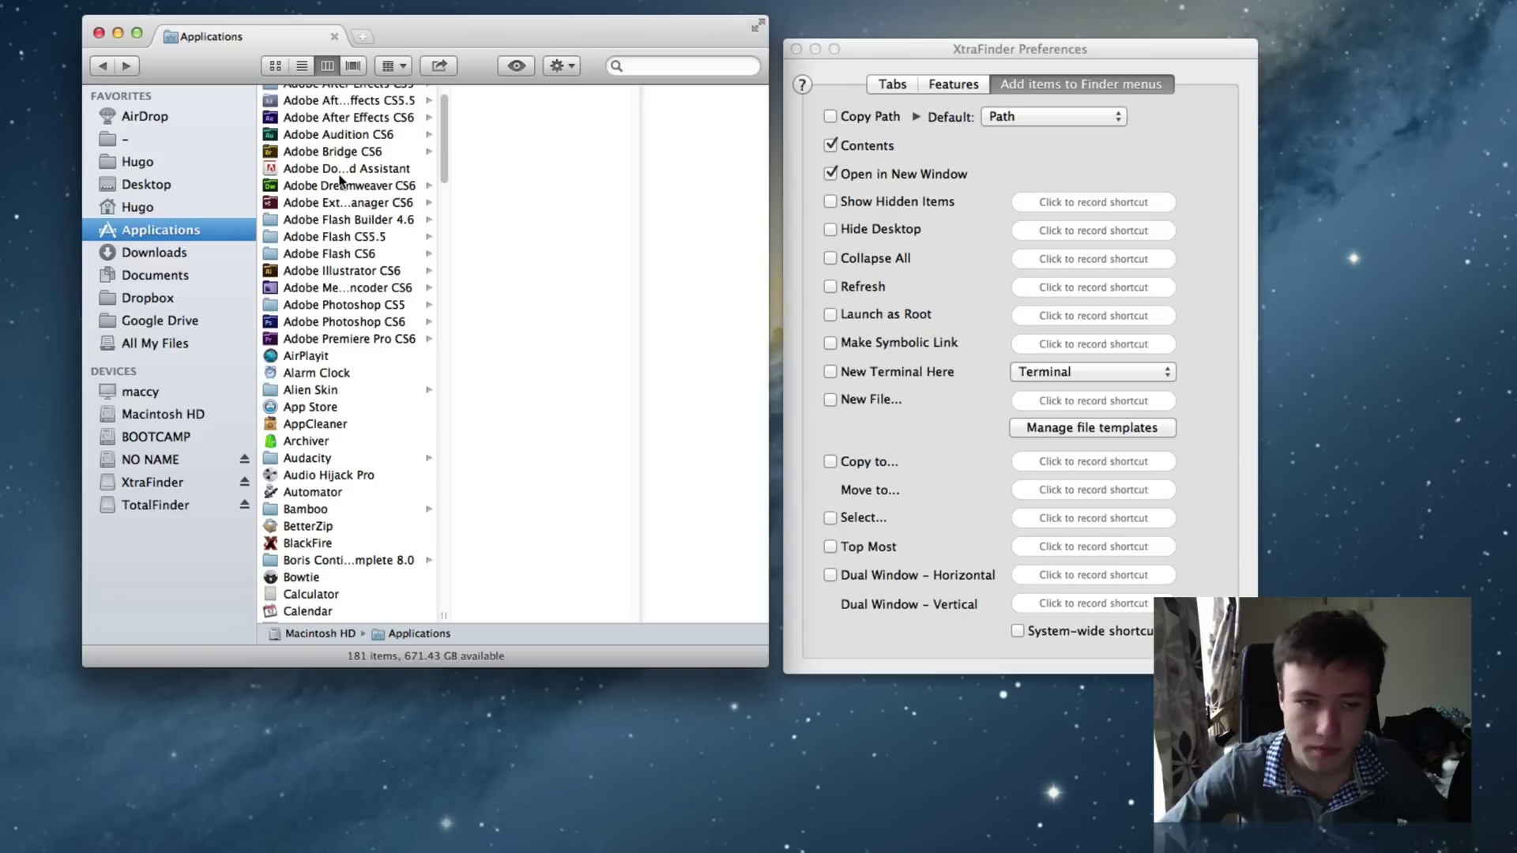
click(1037, 174)
click(226, 251)
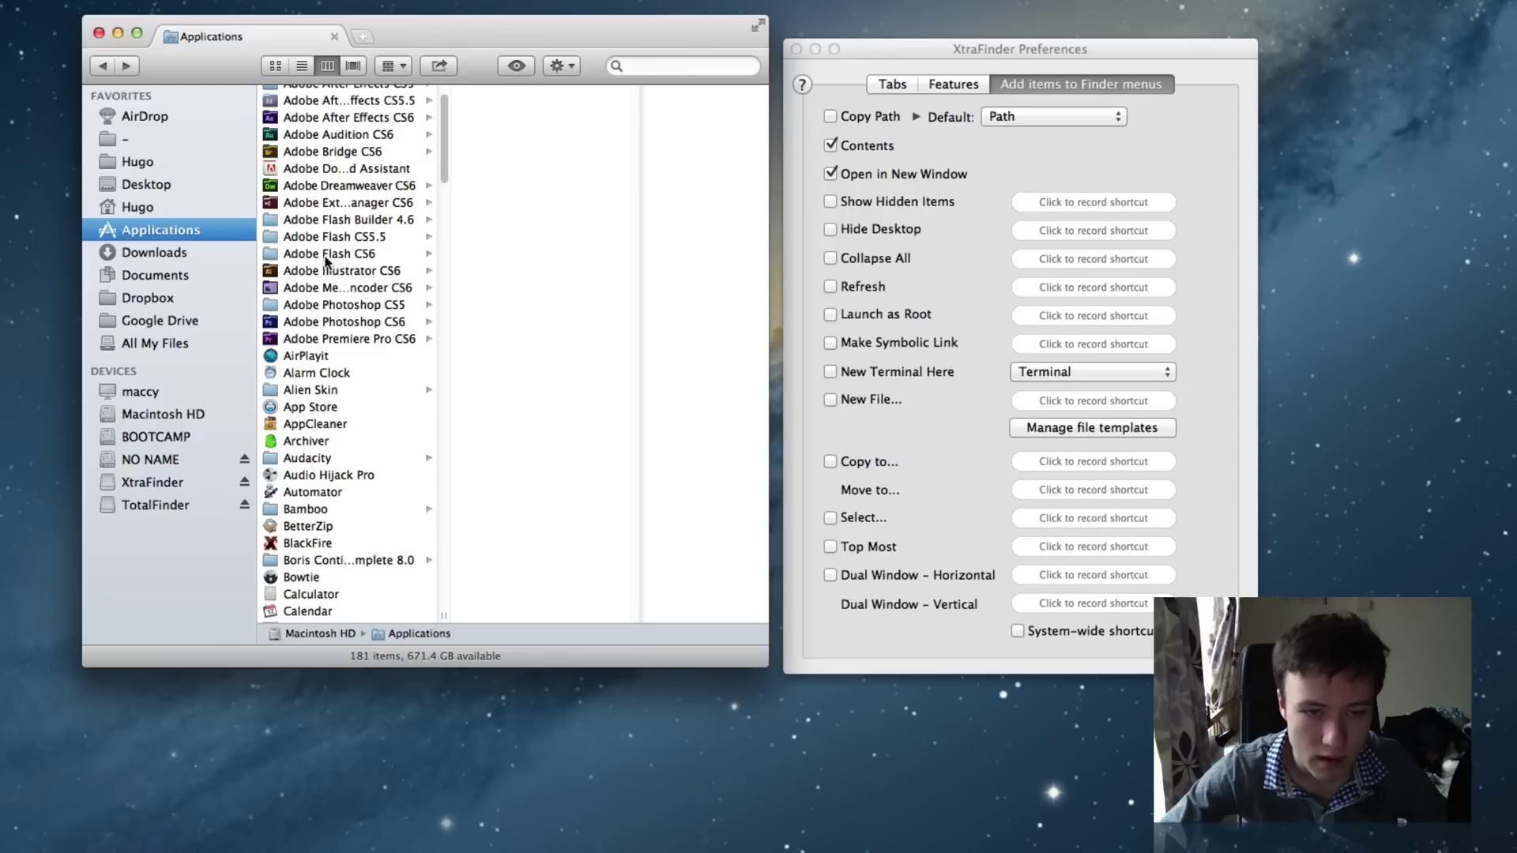
- Open Adobe Flash Builder 4.6 in a new window and close it, then open Adobe Extension Manager CS6 in a new tab
right_click(339, 221)
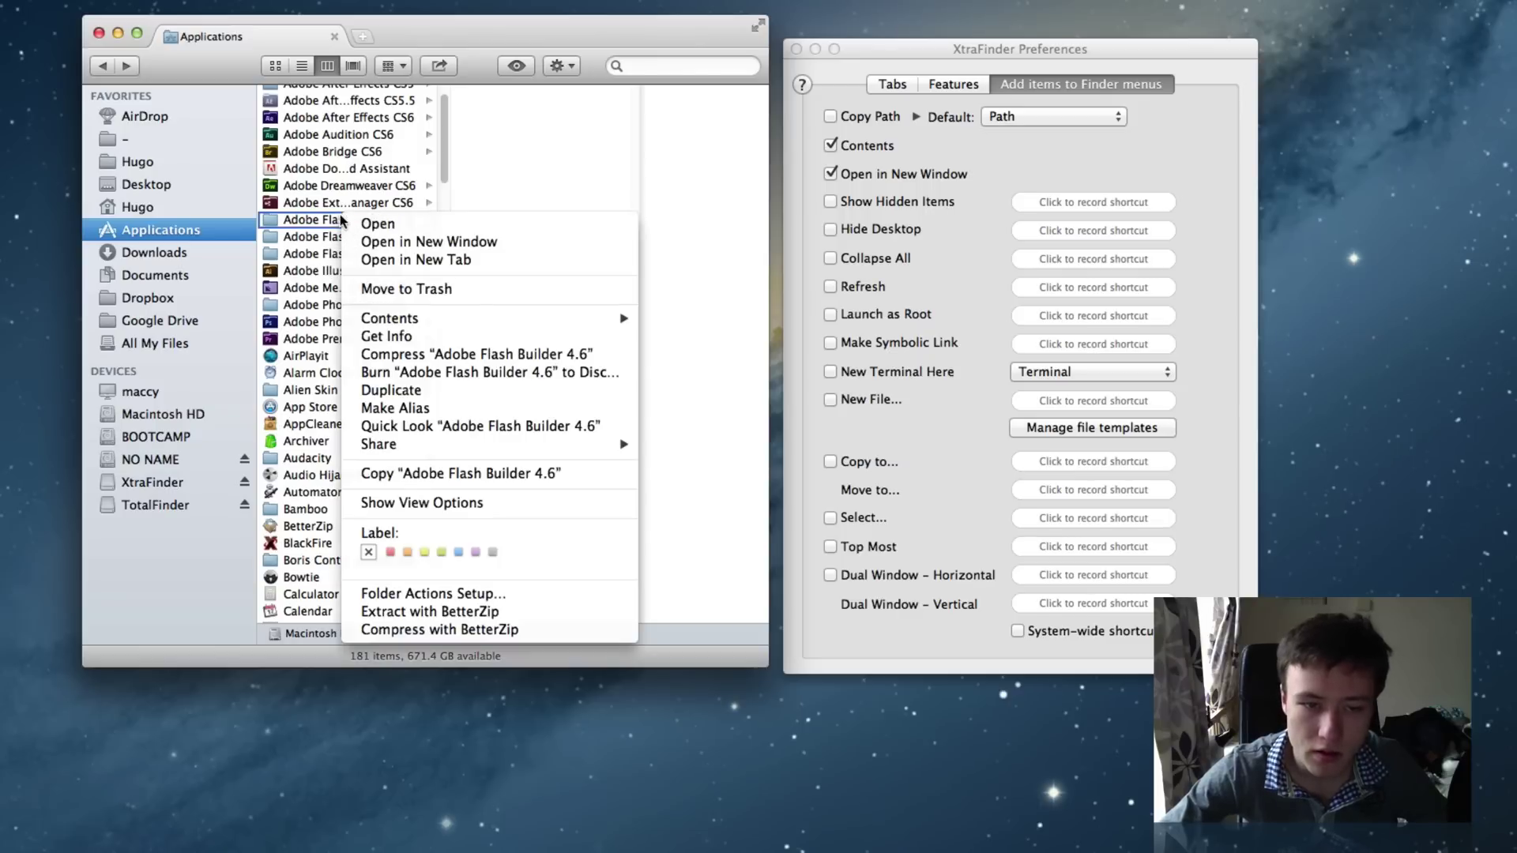
click(447, 242)
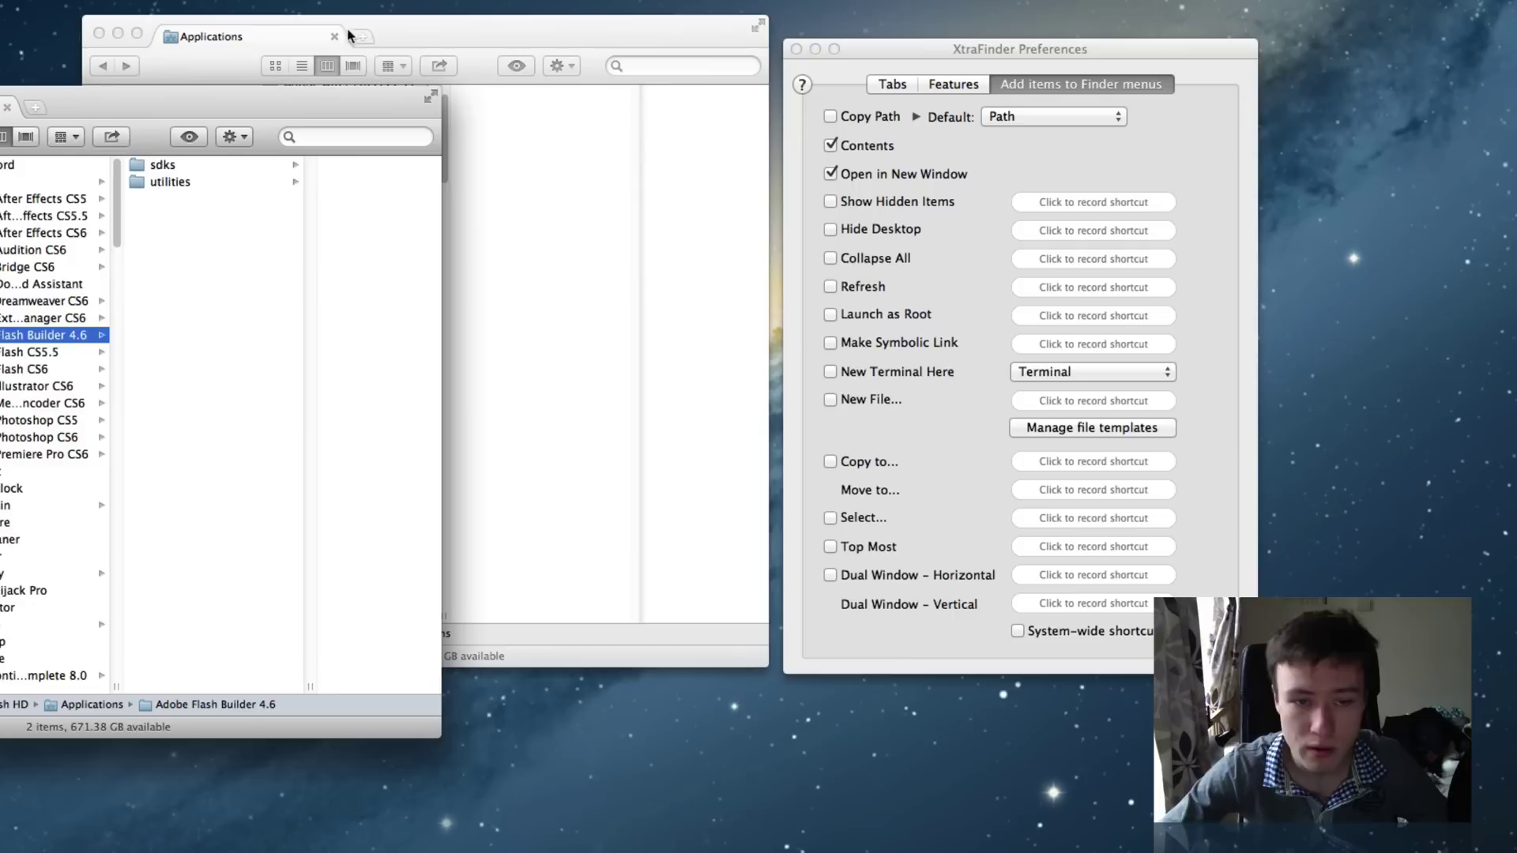
key(super+w)
right_click(364, 203)
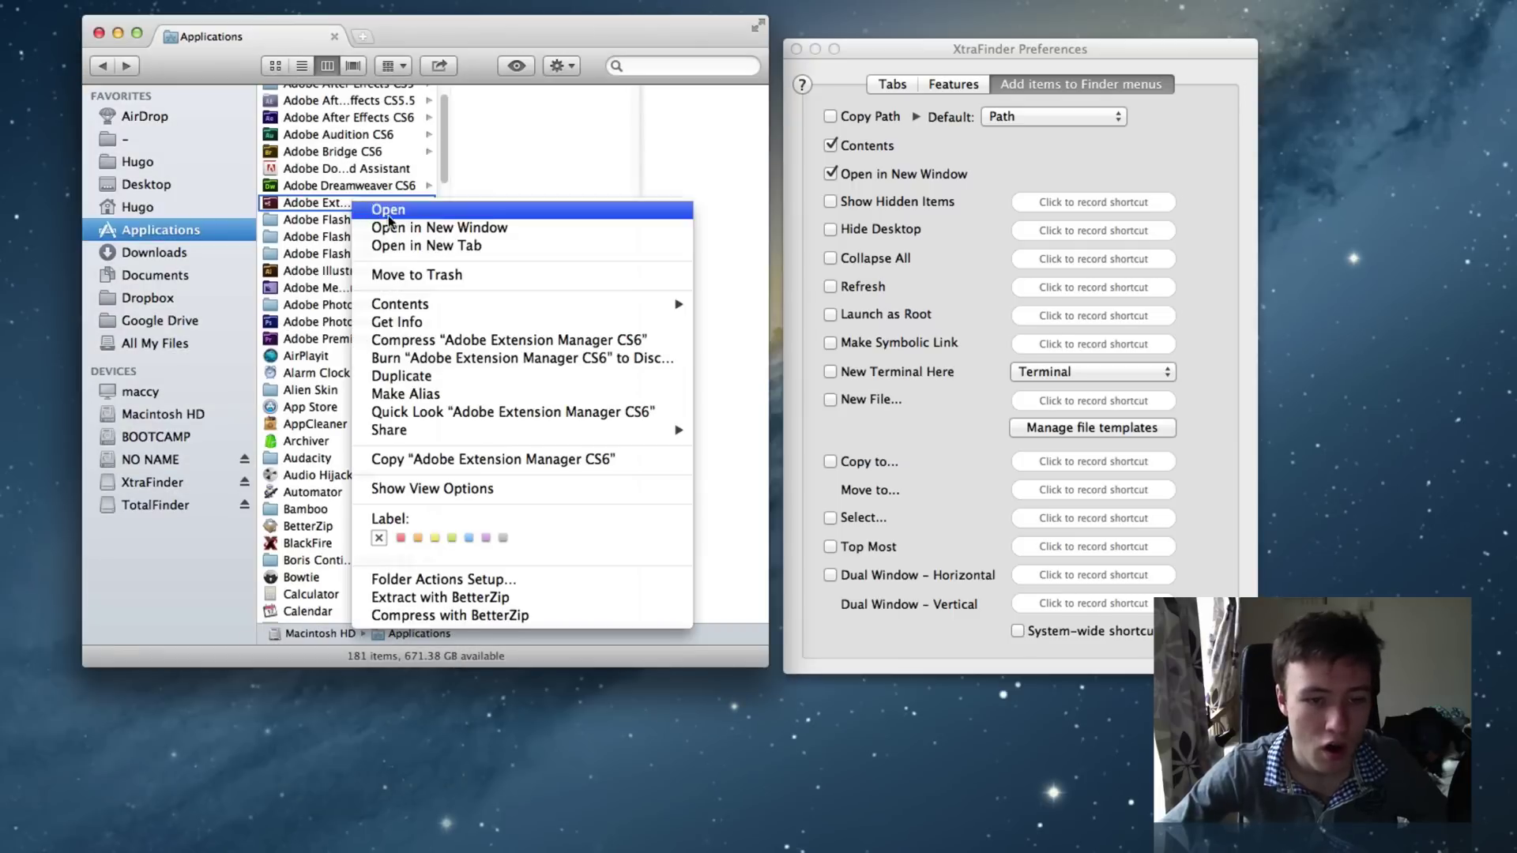
click(411, 243)
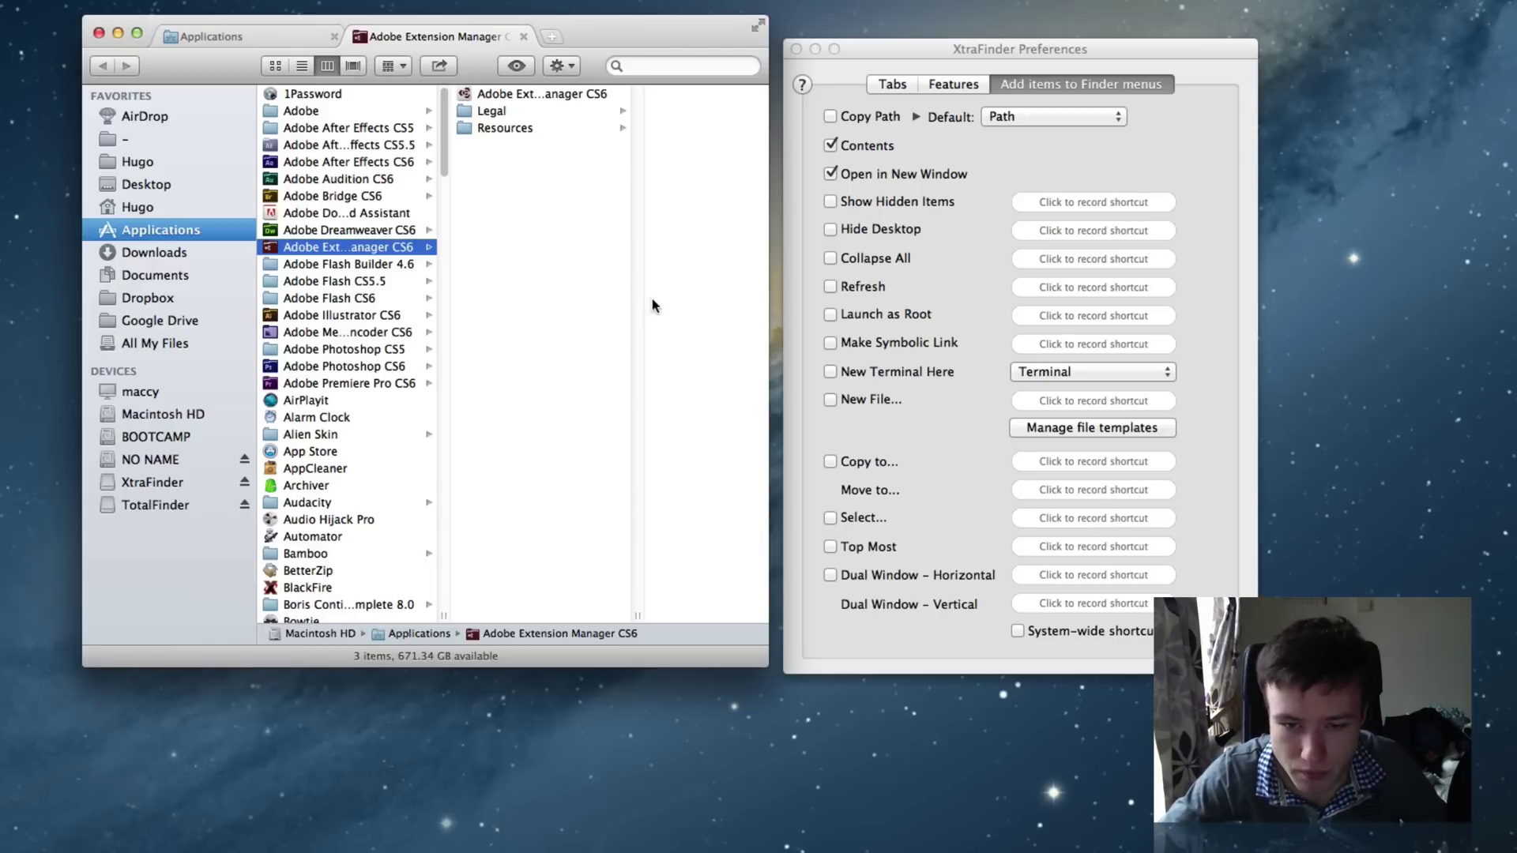
- Enable the New Terminal Here menu item and close the Adobe Extension Manager CS6 tab
click(830, 373)
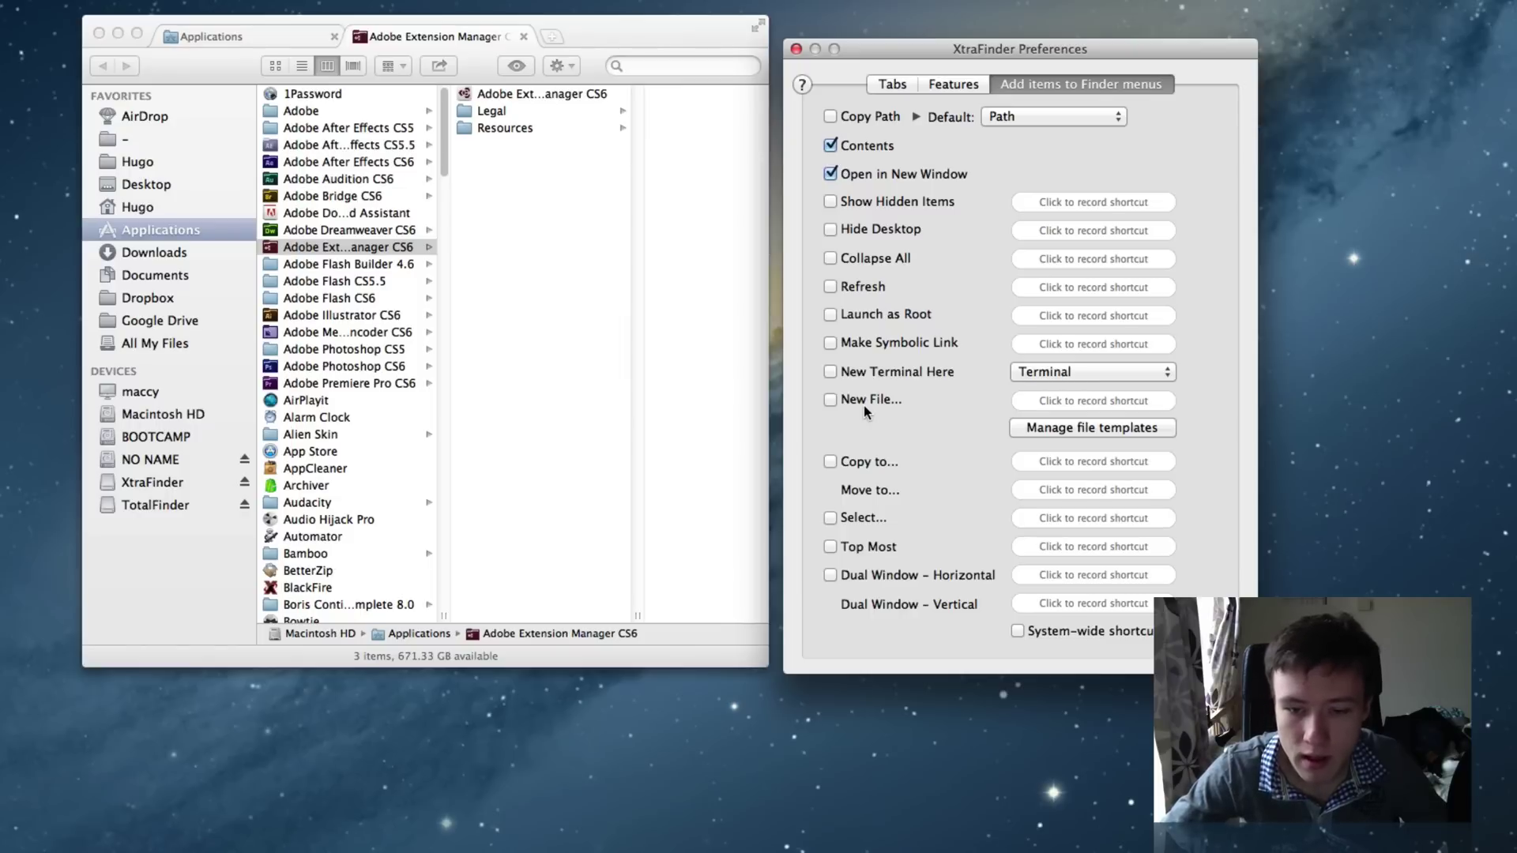
click(844, 373)
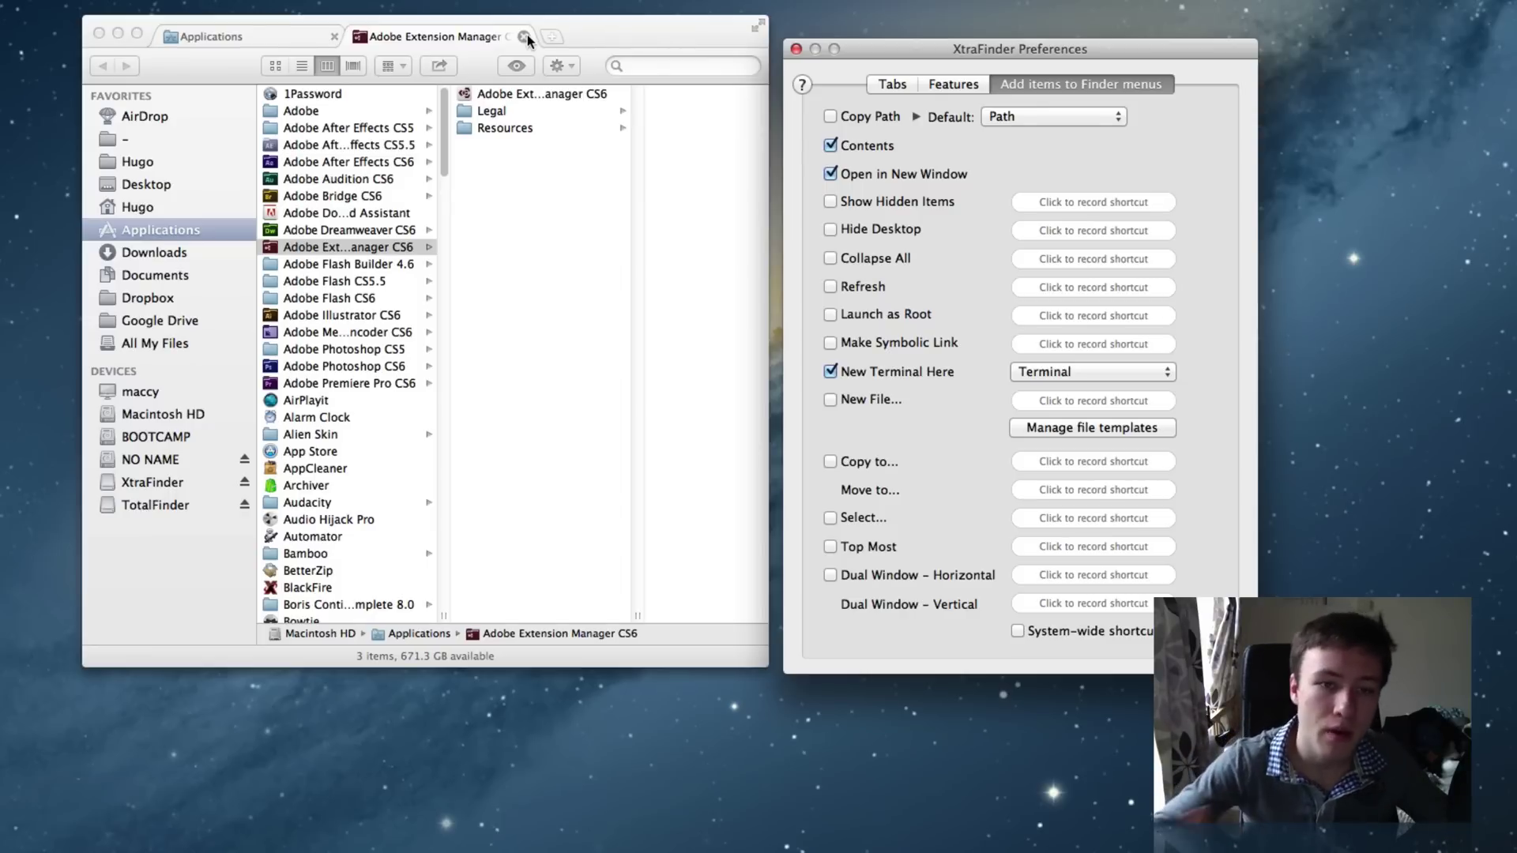
click(524, 37)
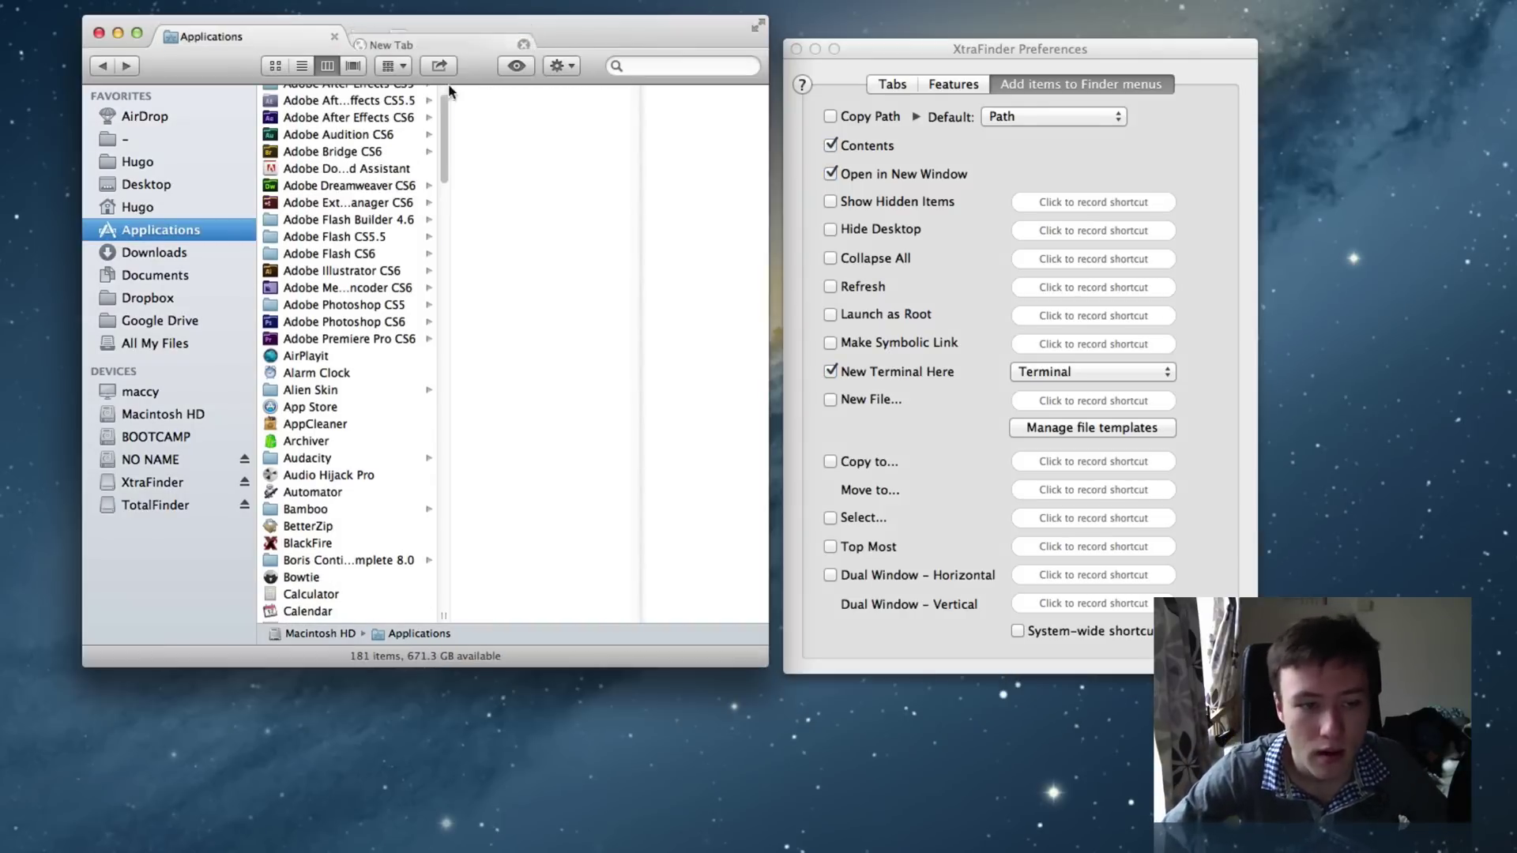
- Open a Terminal in Hugo > Minecraft Server via New Terminal Here, then close it
click(152, 163)
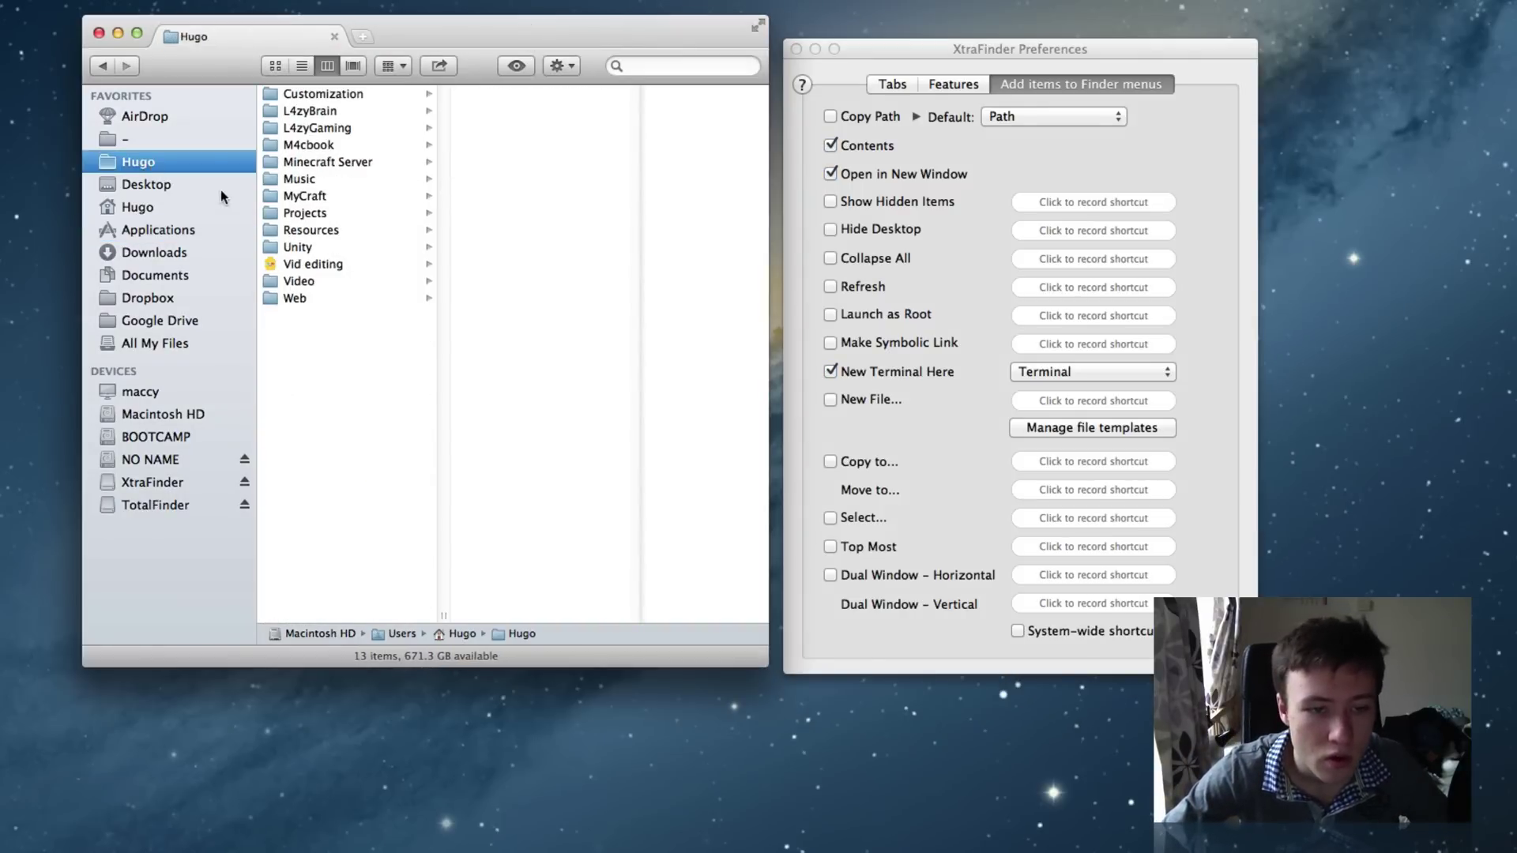
click(335, 163)
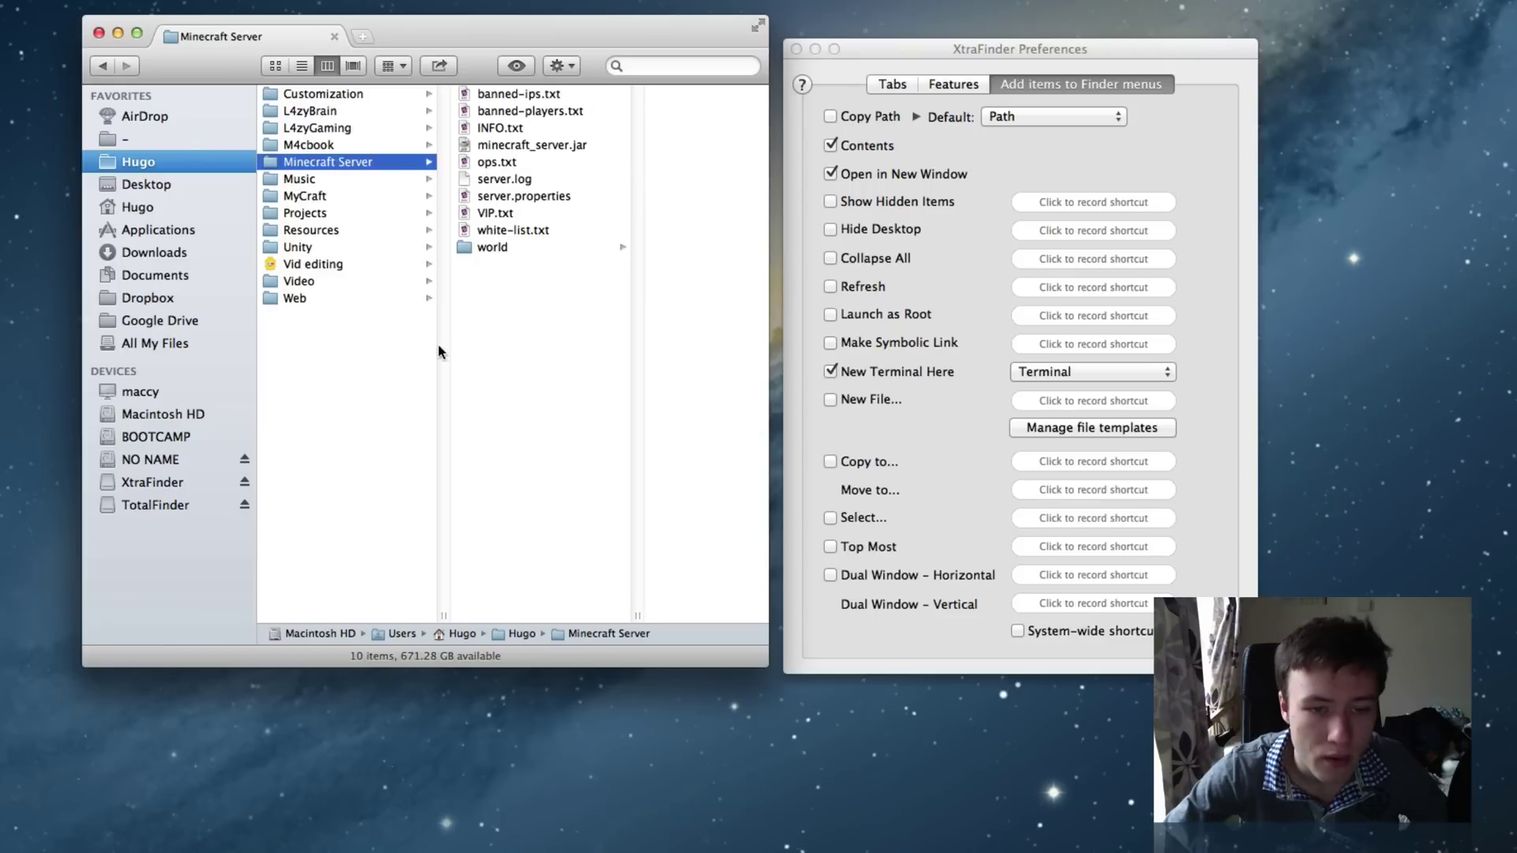
right_click(337, 163)
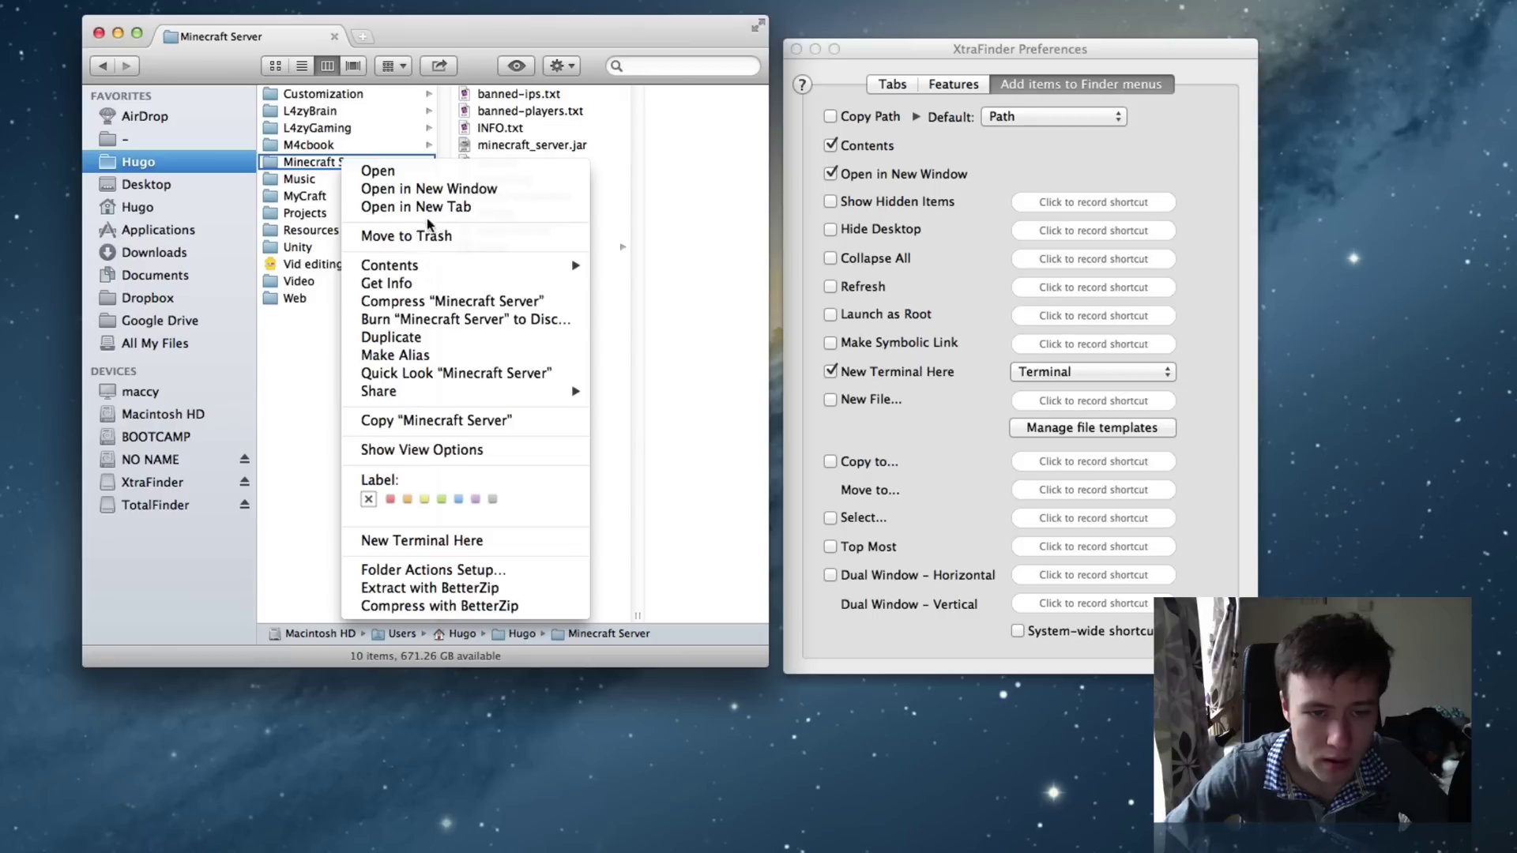
click(467, 542)
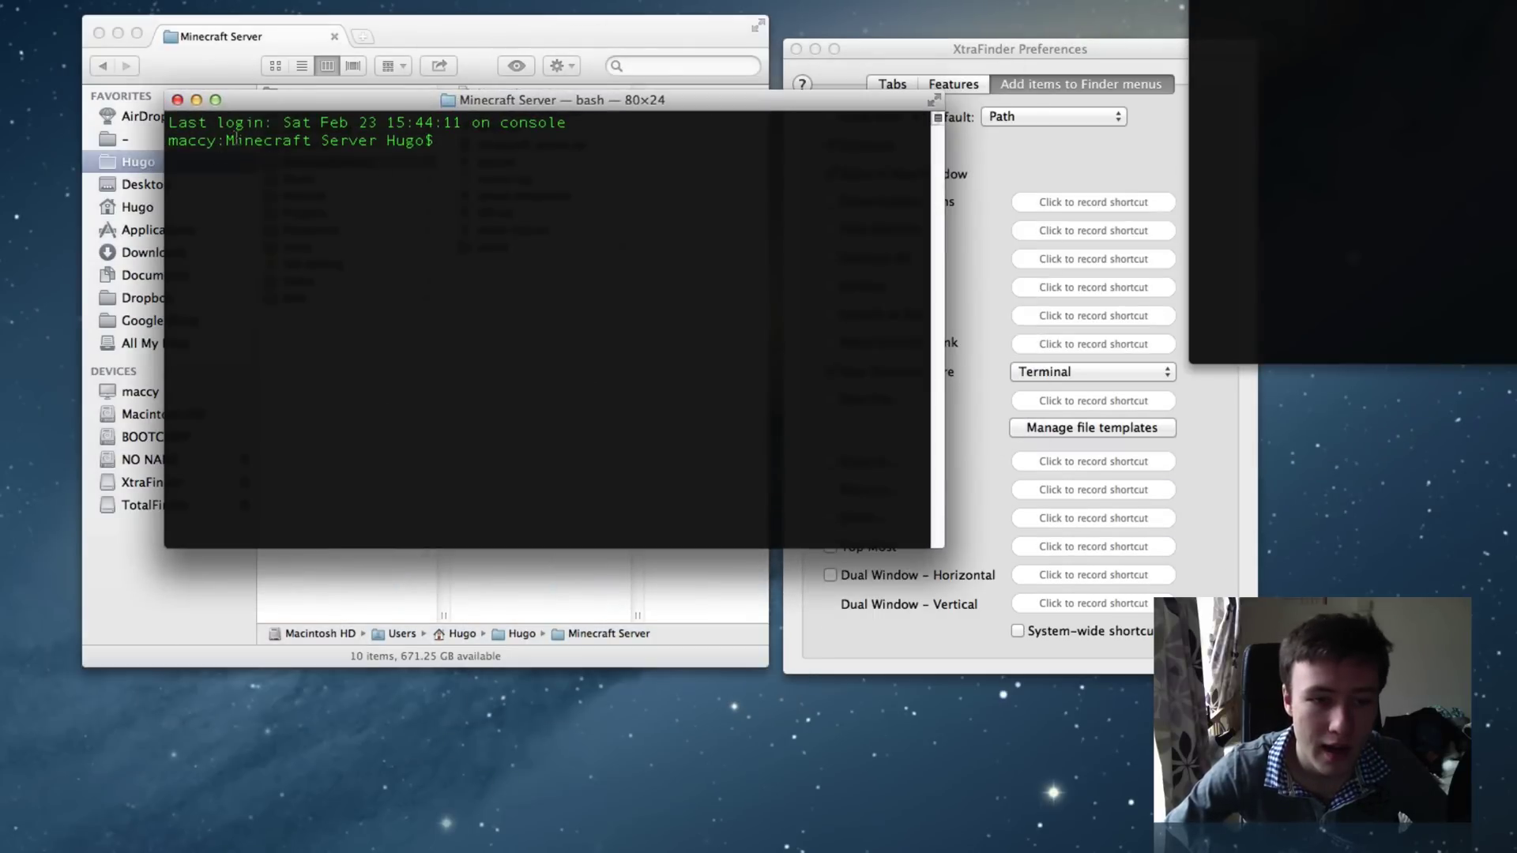
drag(237, 138, 566, 144)
click(567, 175)
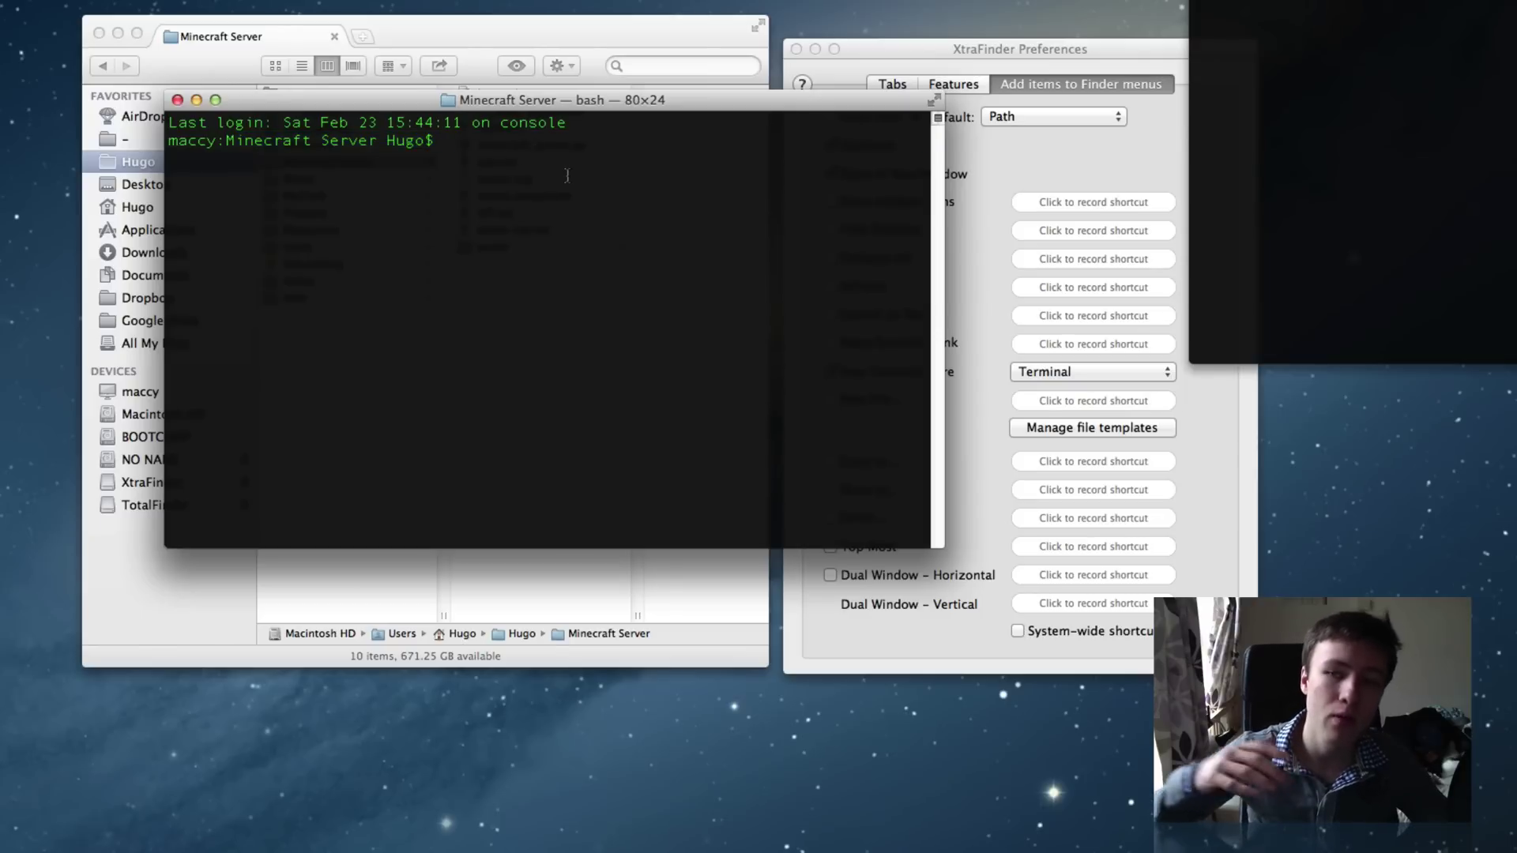
click(177, 100)
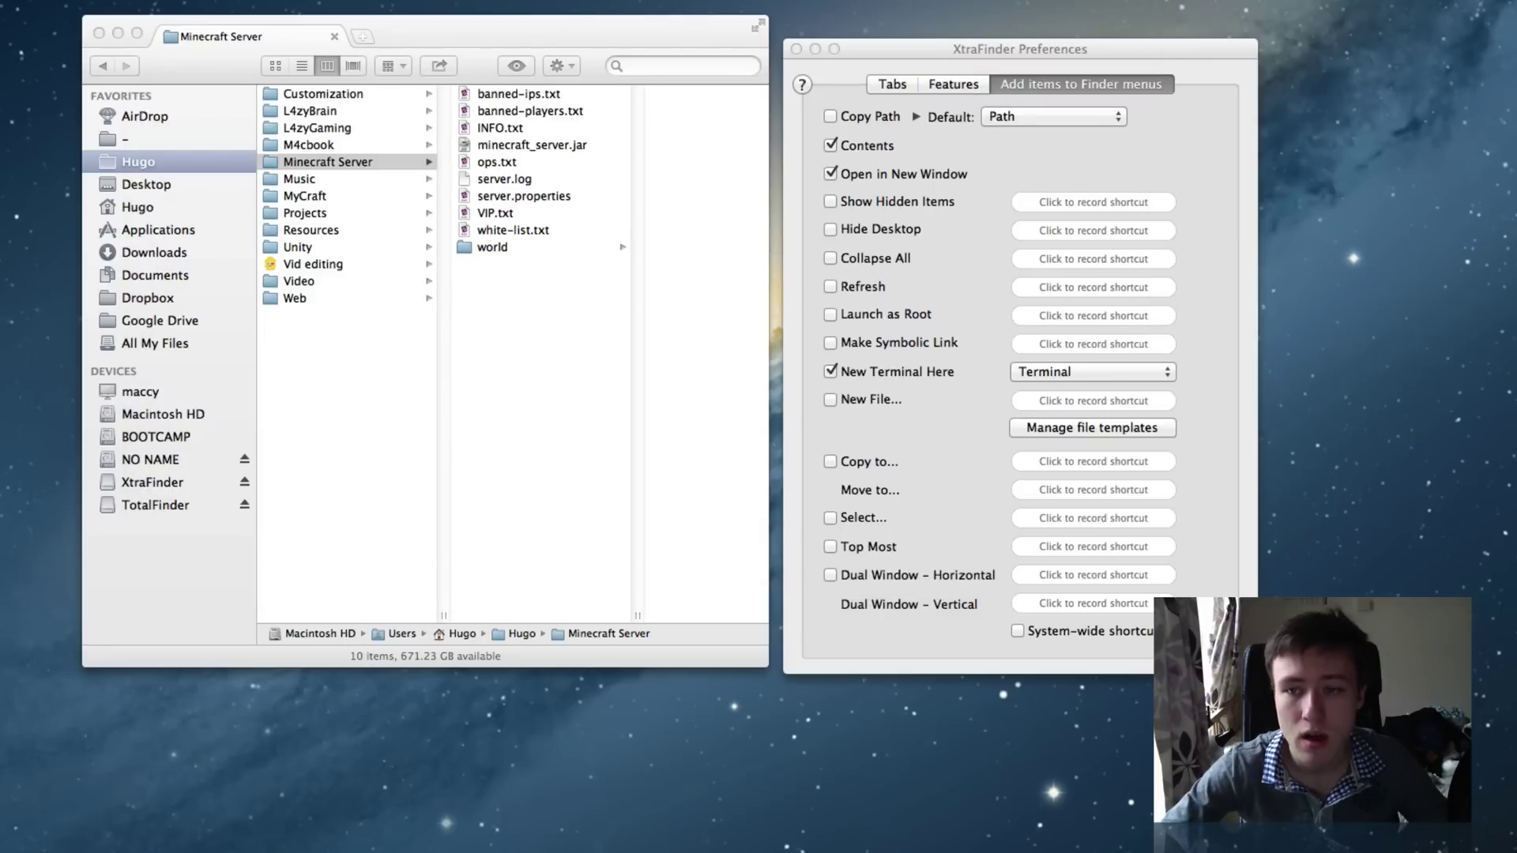
click(846, 377)
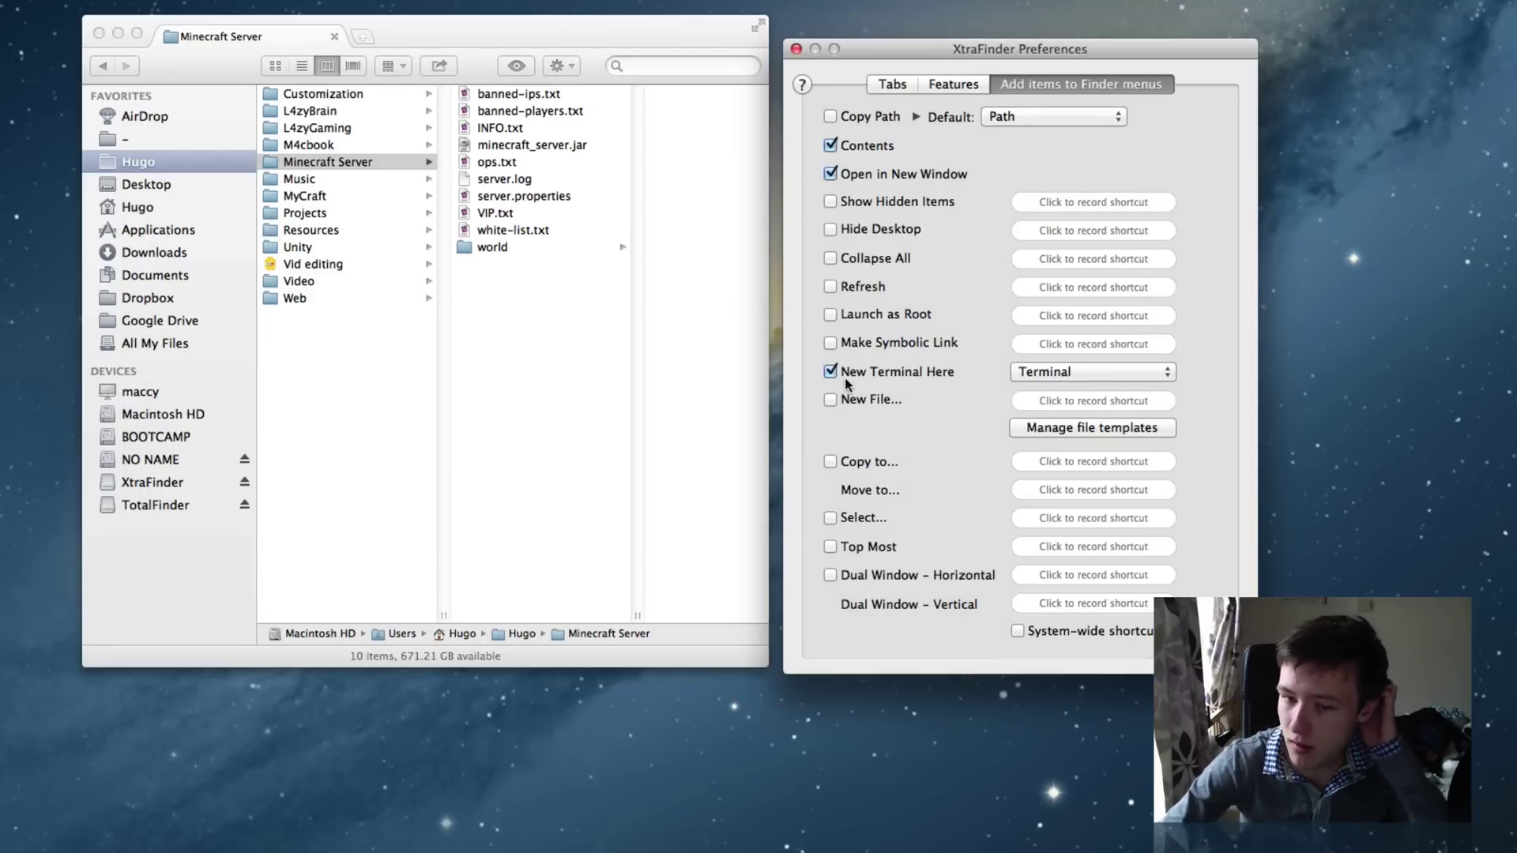
- Uncheck New Terminal Here, then open Hugo in a new tab and drag it out
click(846, 378)
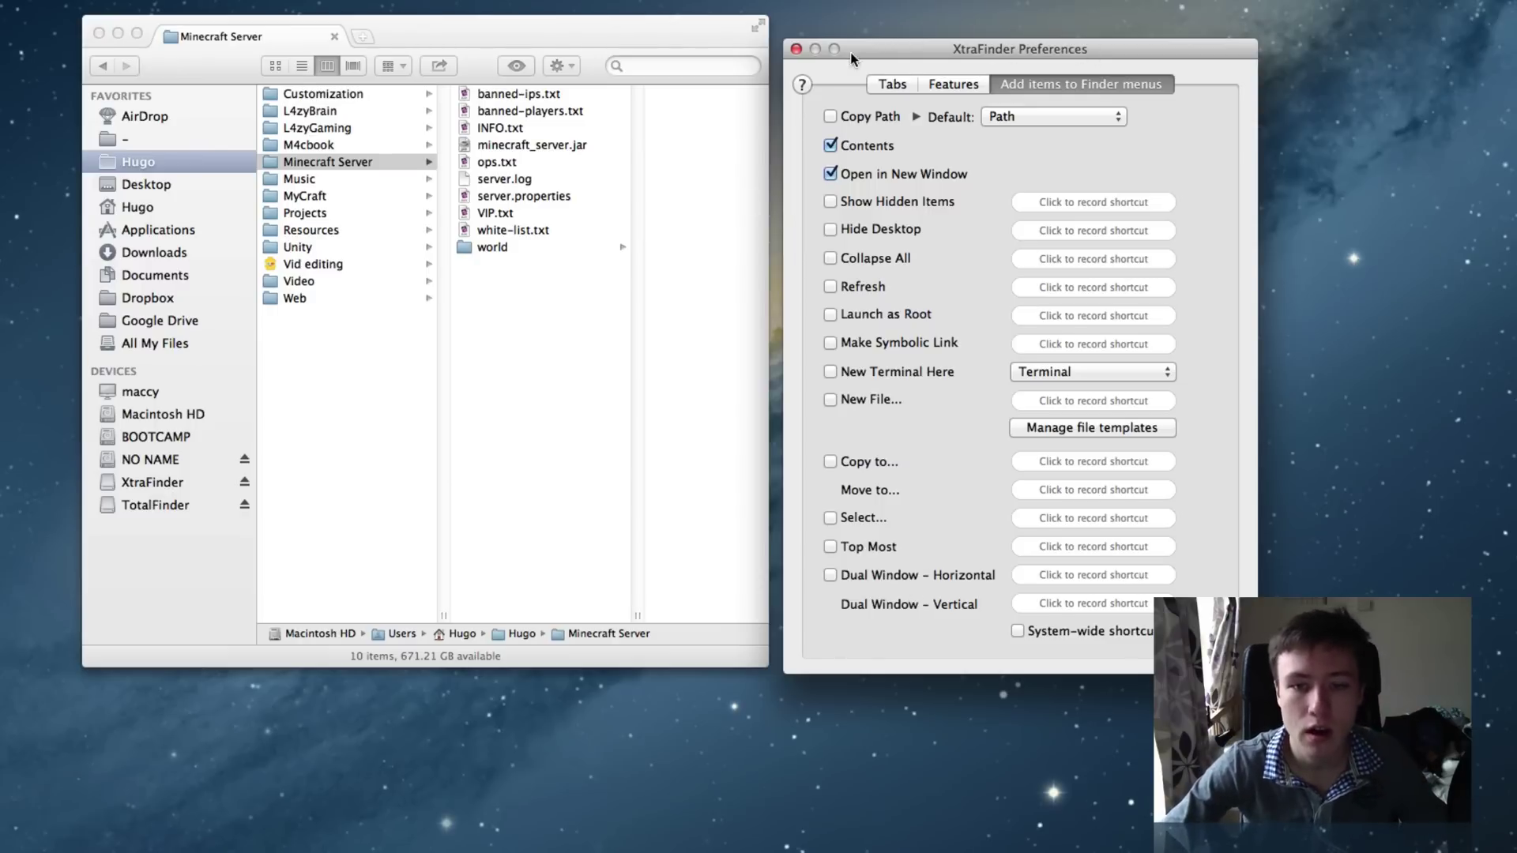
drag(882, 53, 882, 28)
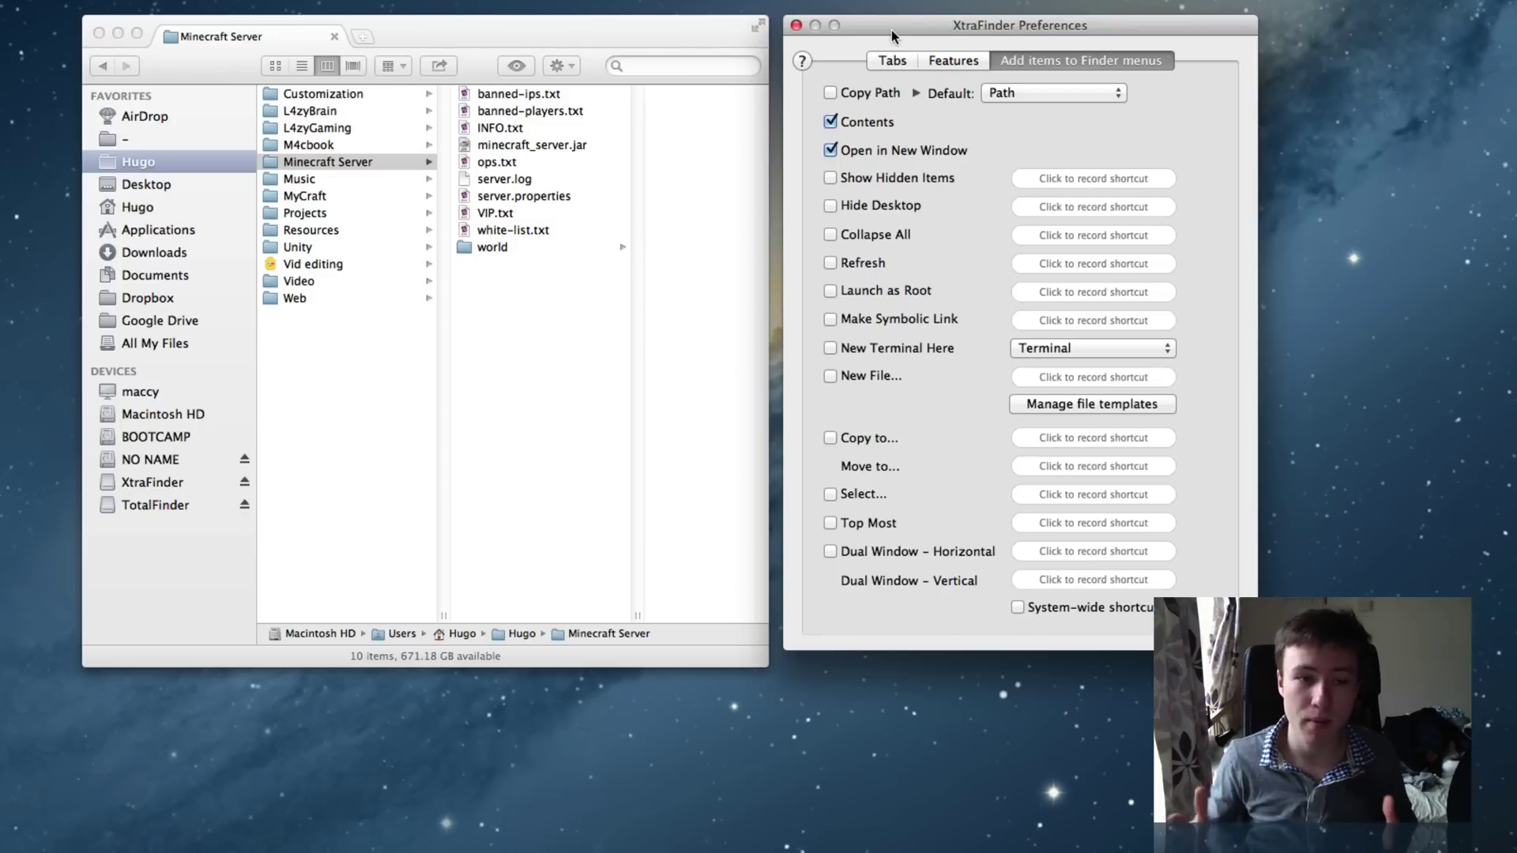
click(362, 37)
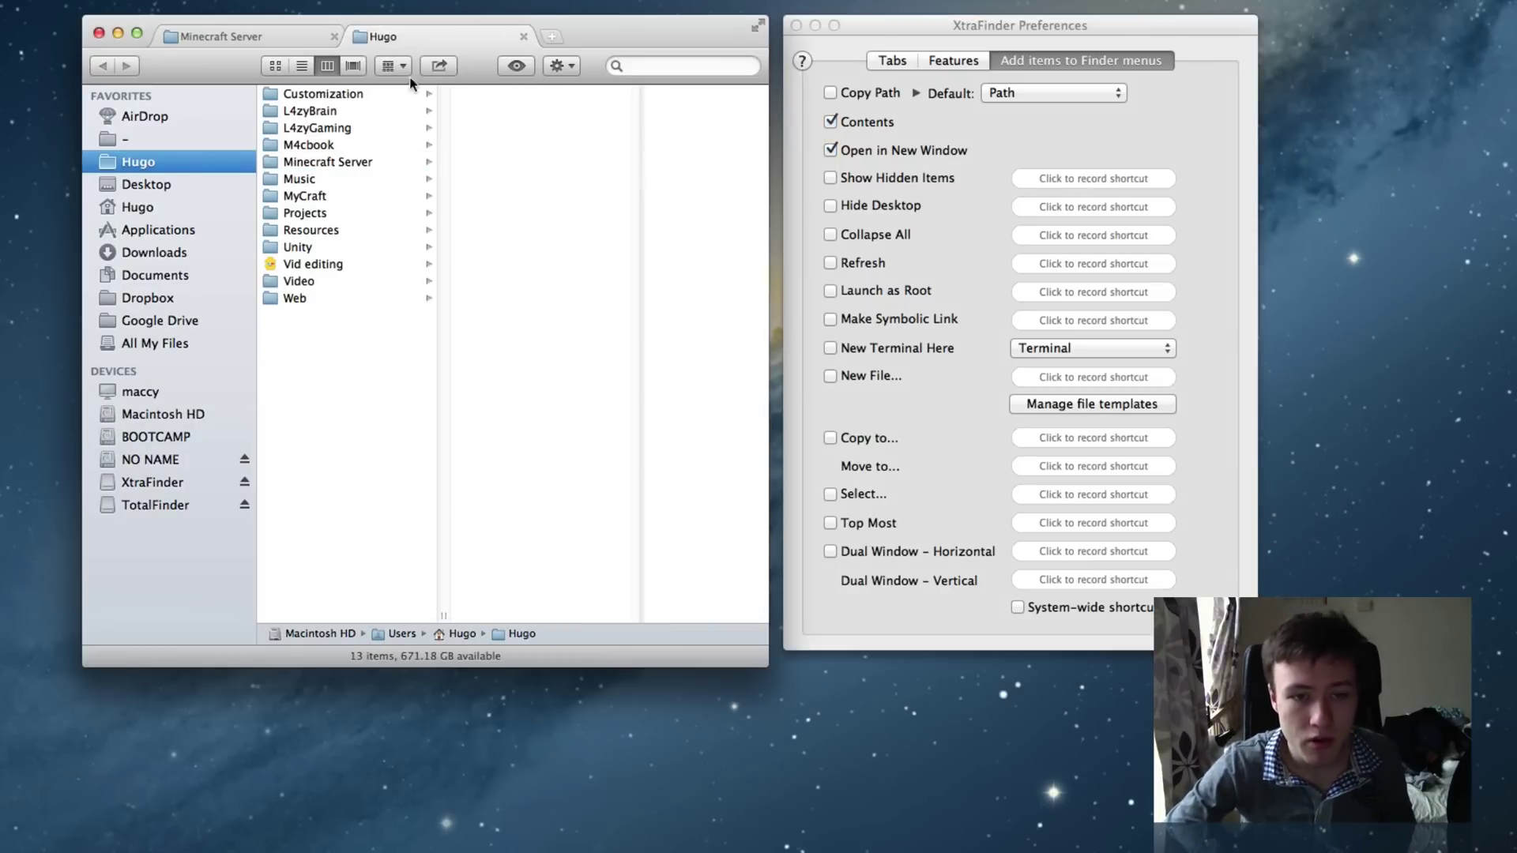
drag(421, 39, 707, 61)
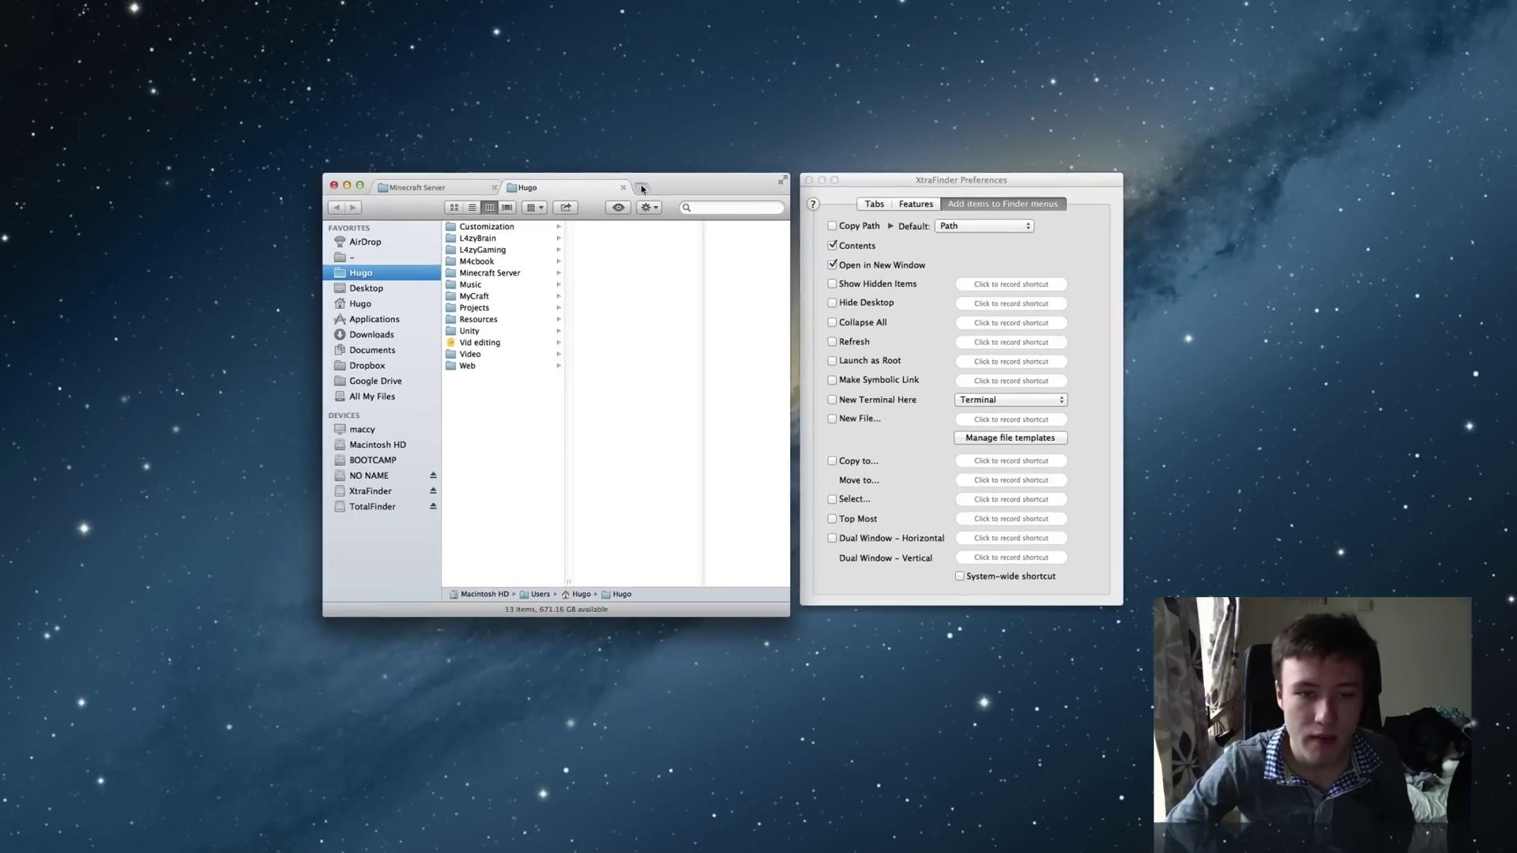
- Add another Hugo tab, open new Finder windows, check Mission Control, and close the extra windows
click(595, 105)
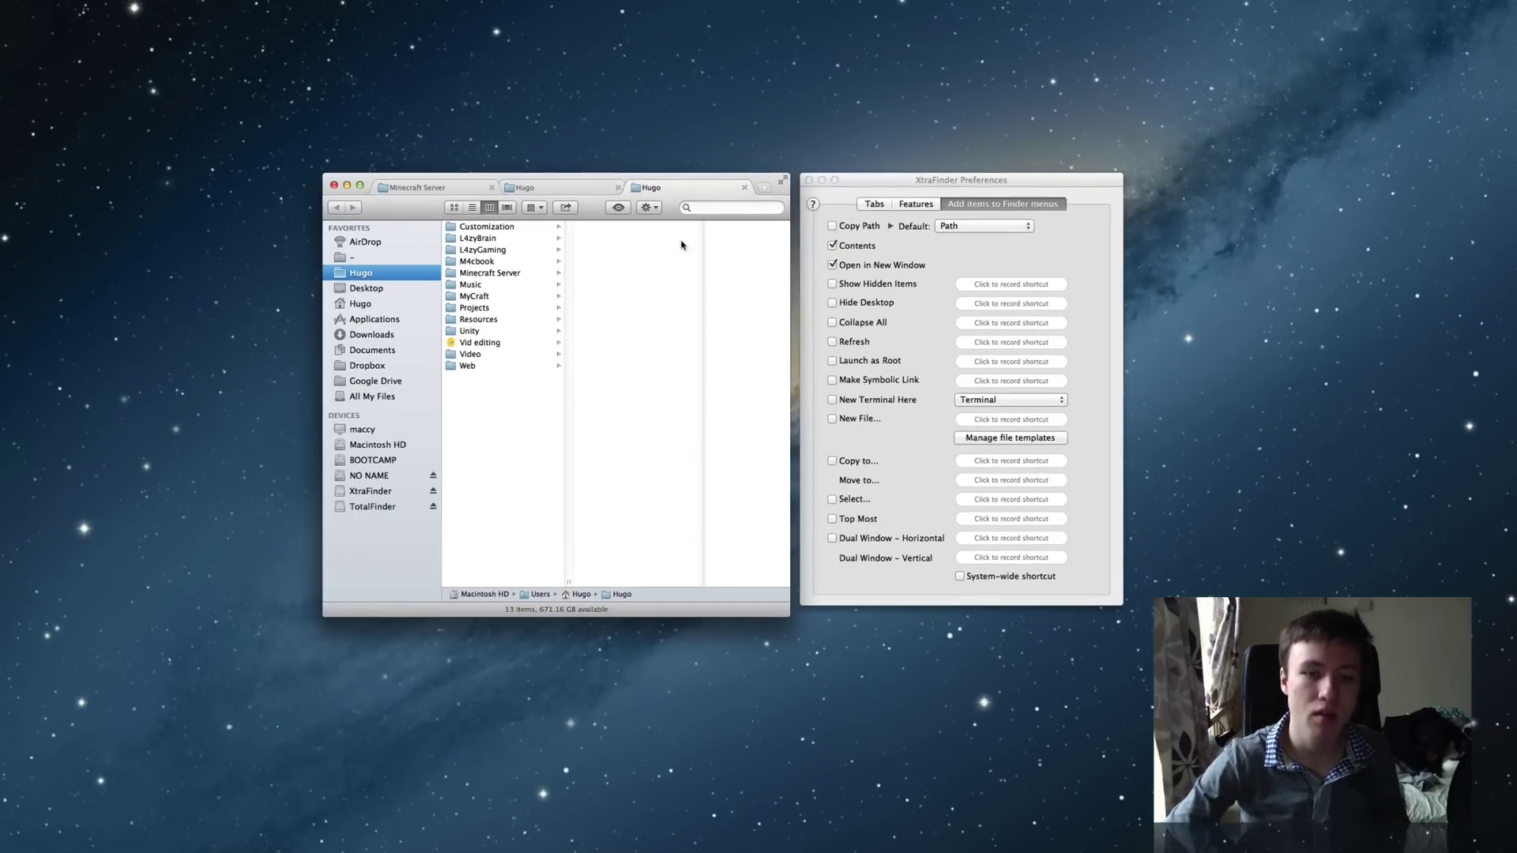
key(super+n)
key(super+n)
key(super+n)
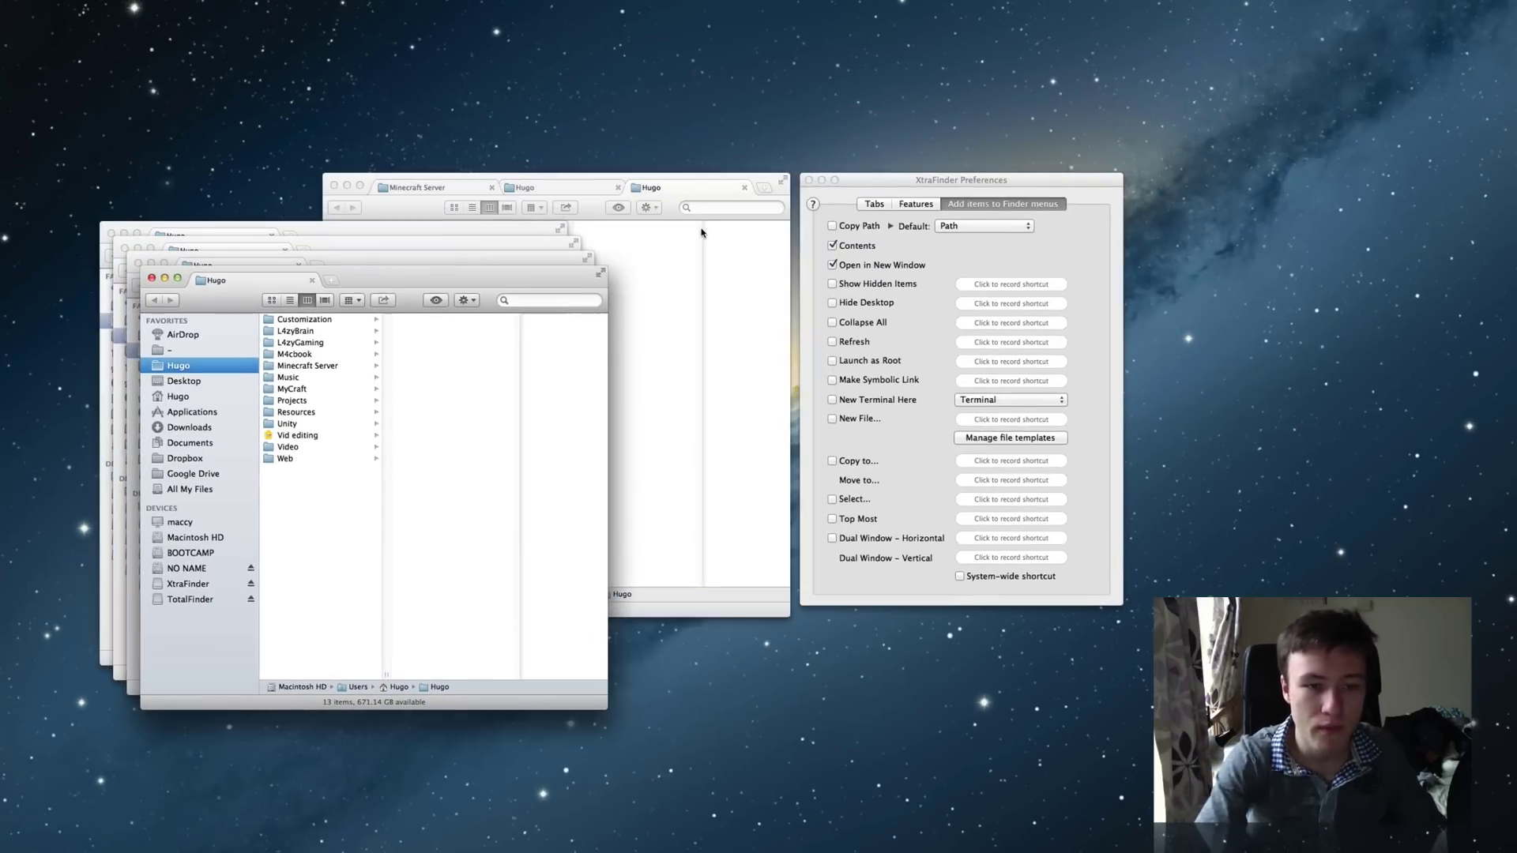
key(ctrl+Up)
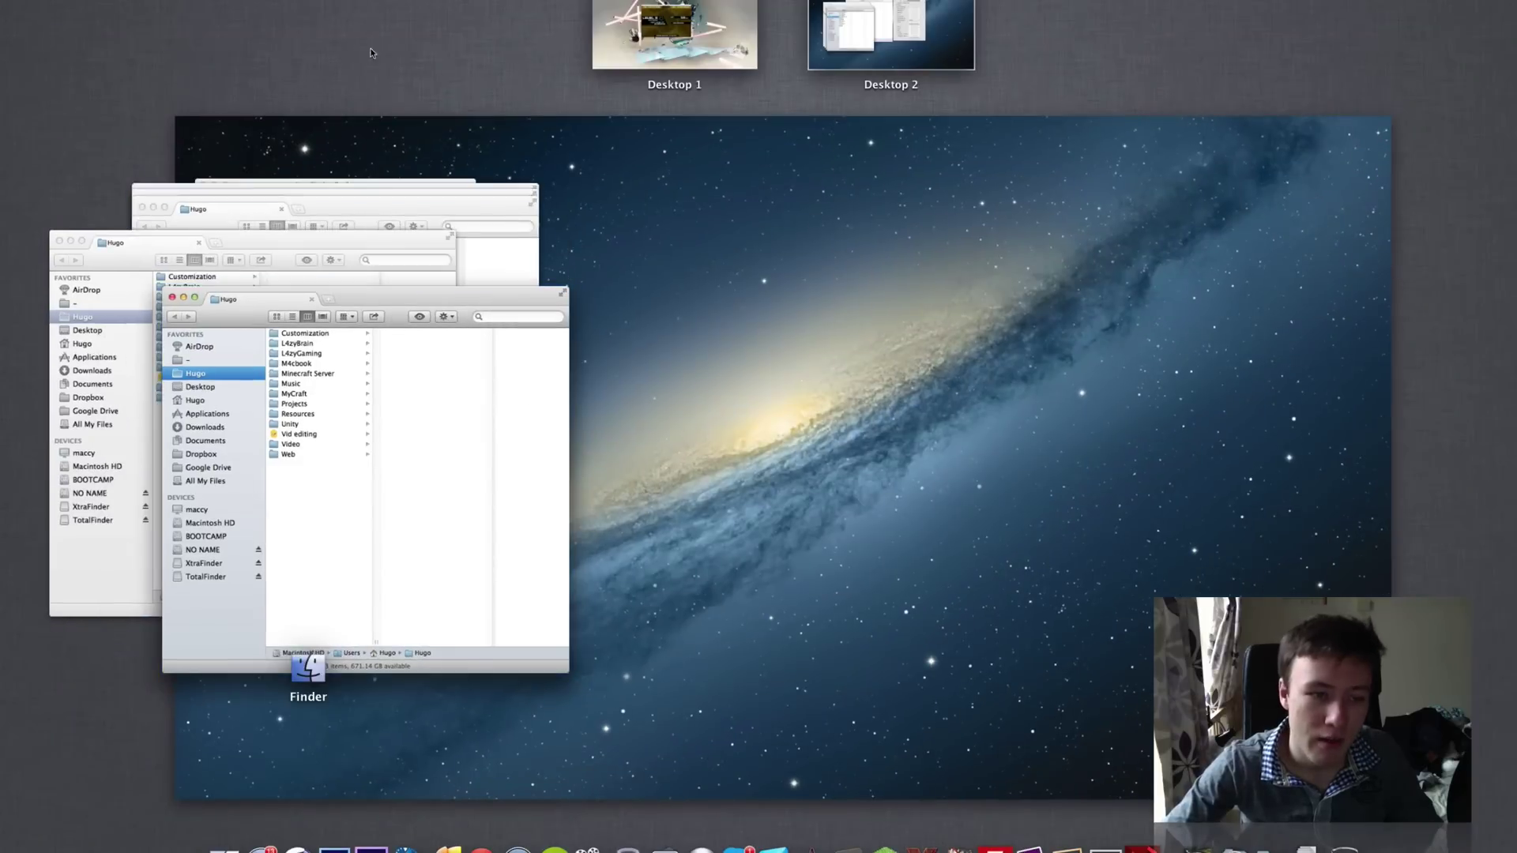
click(256, 292)
key(super+w)
key(super+w)
key(super+w)
key(super+w)
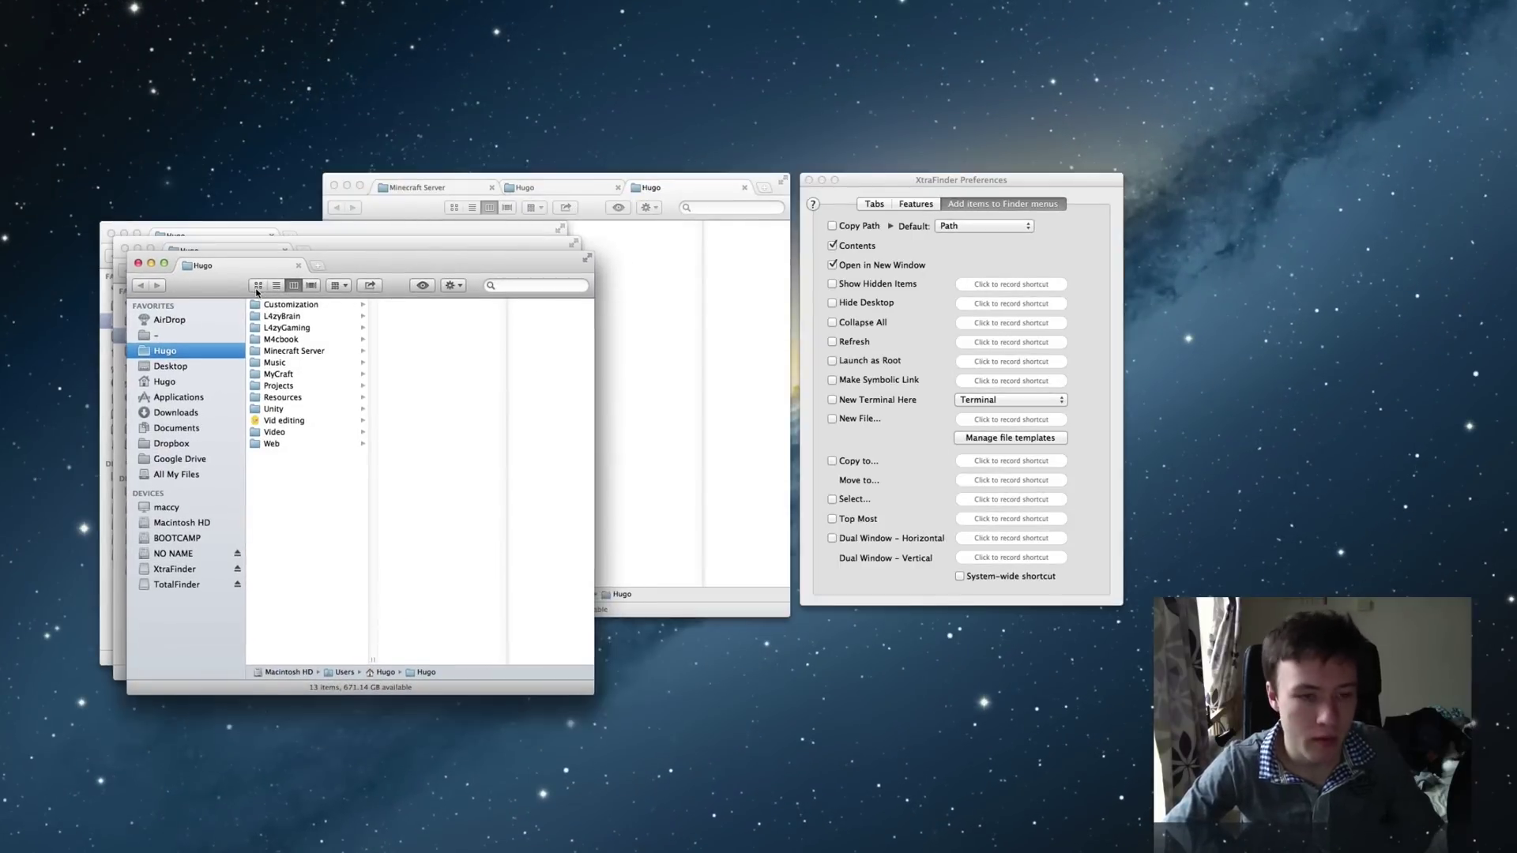
- Move the three-tab Finder window left and widen it
drag(698, 182, 537, 174)
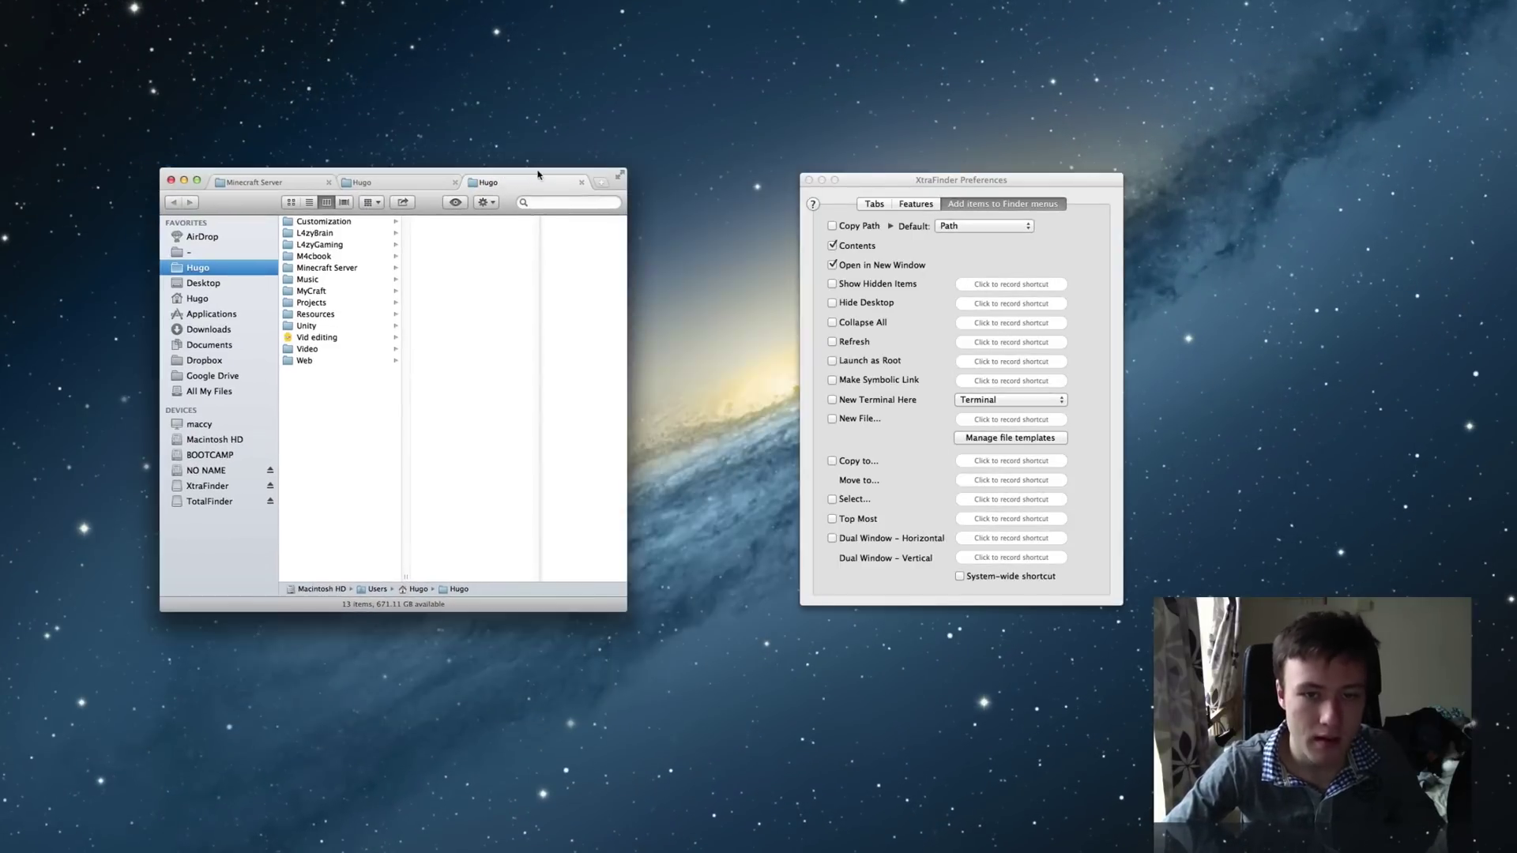
drag(630, 287, 804, 286)
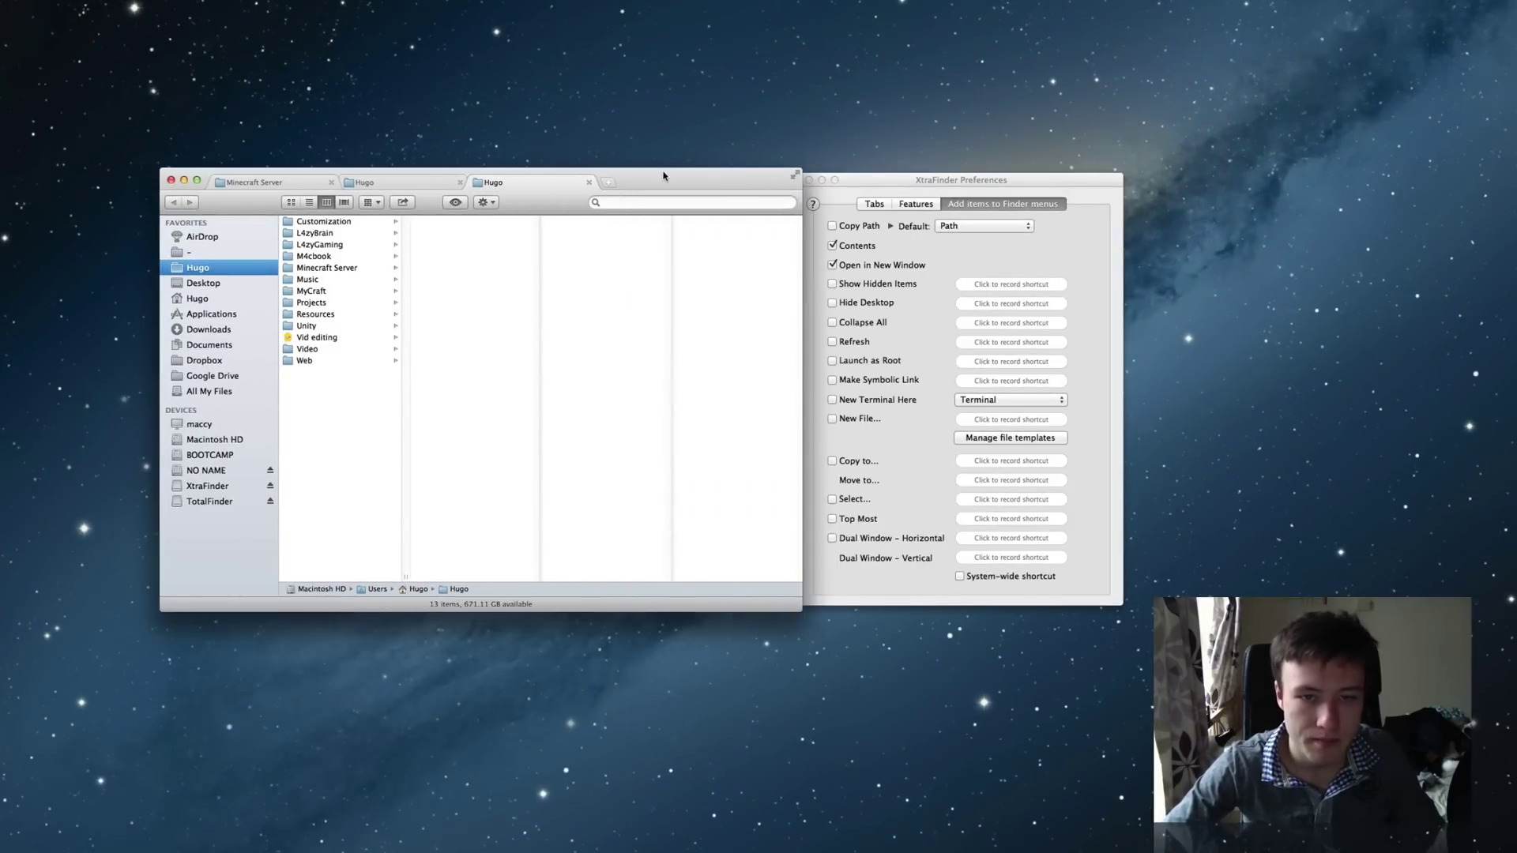
drag(666, 176, 580, 155)
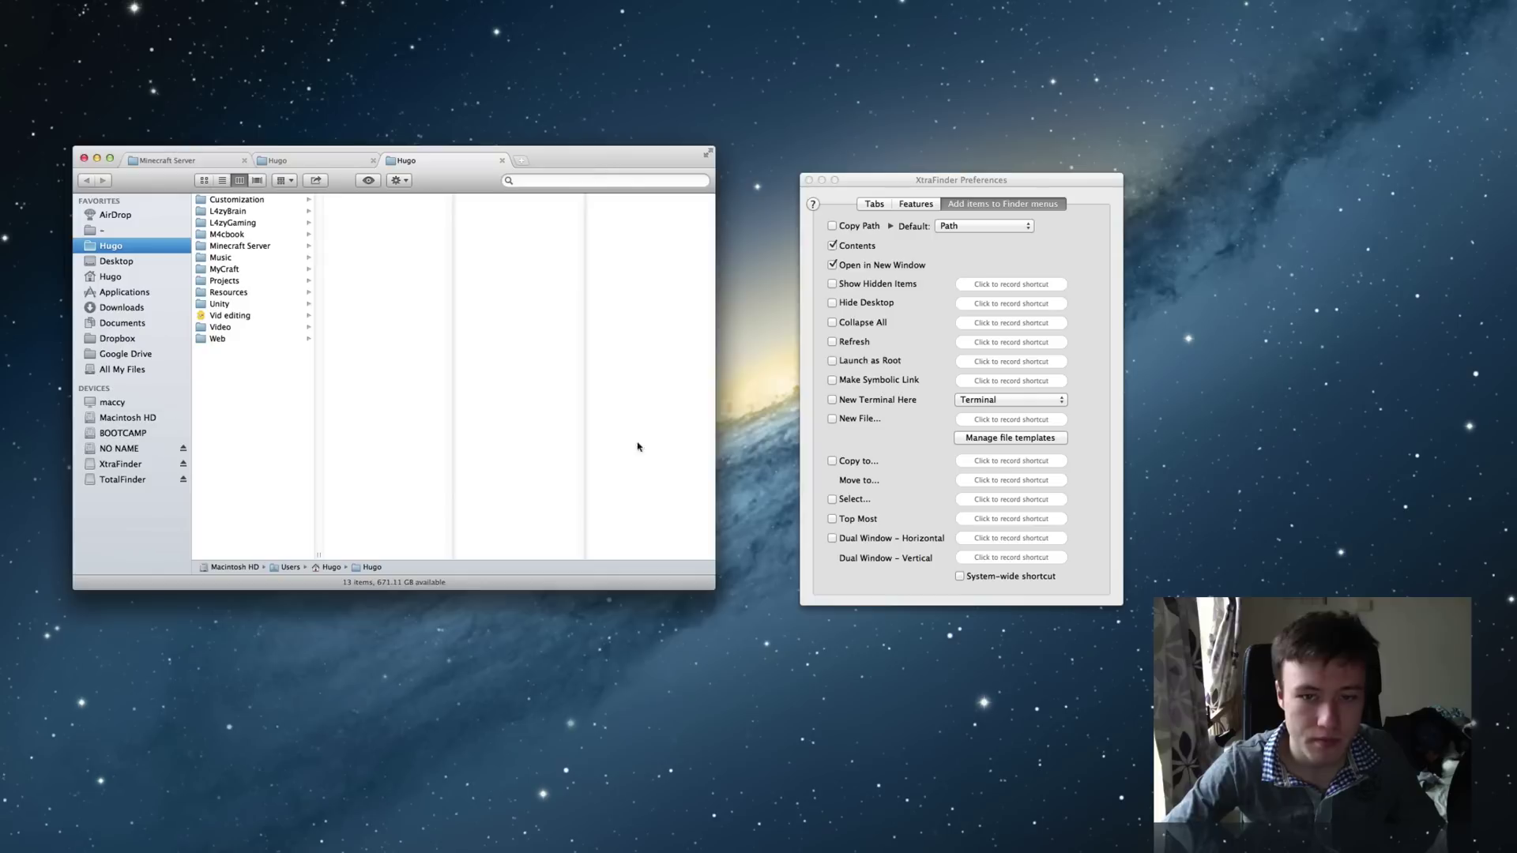
- Close the XtraFinder Preferences window
click(808, 180)
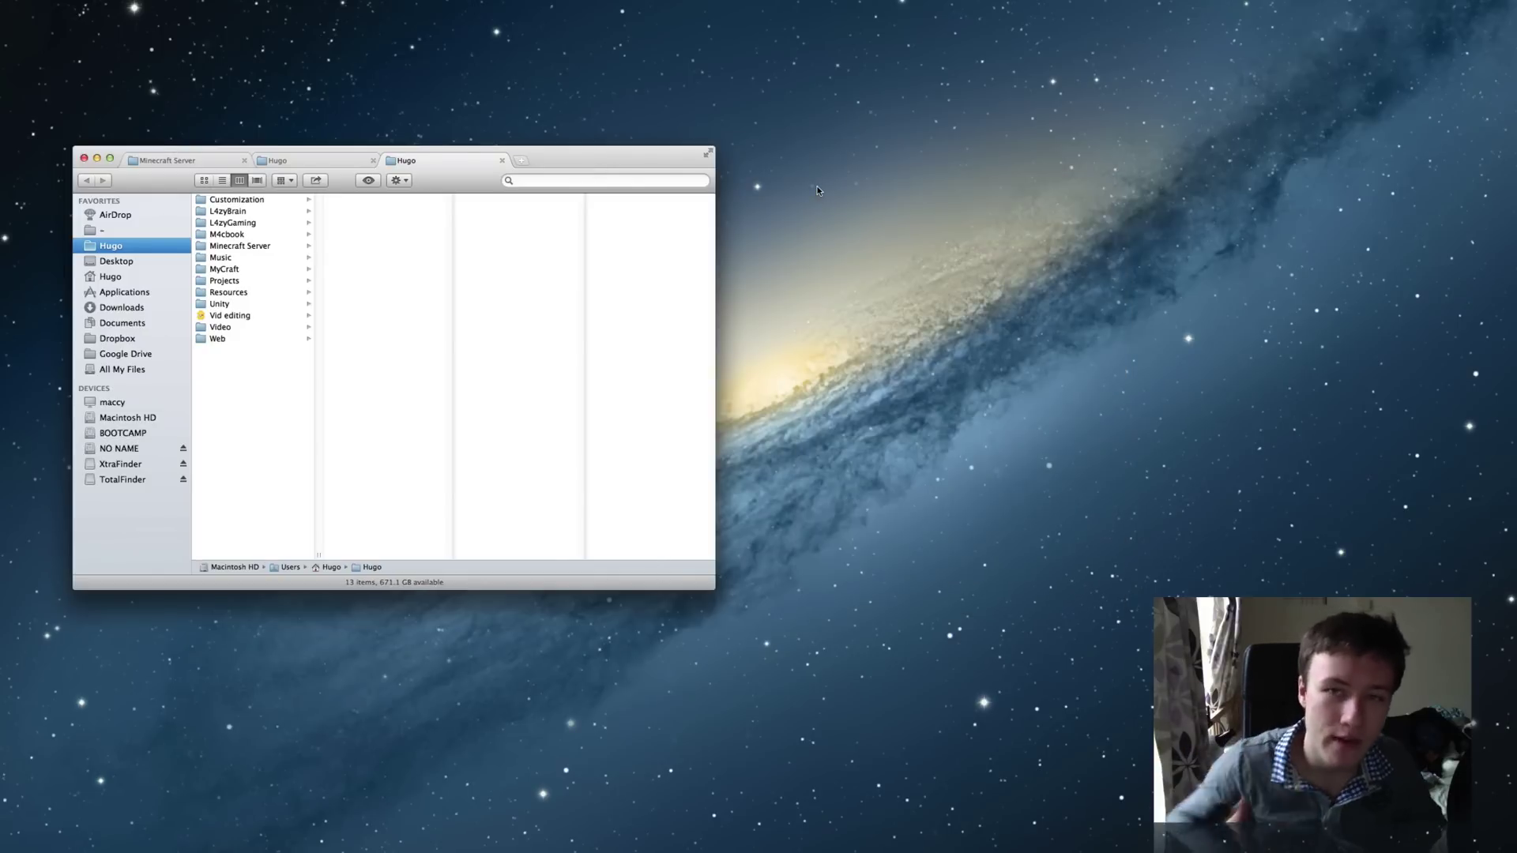